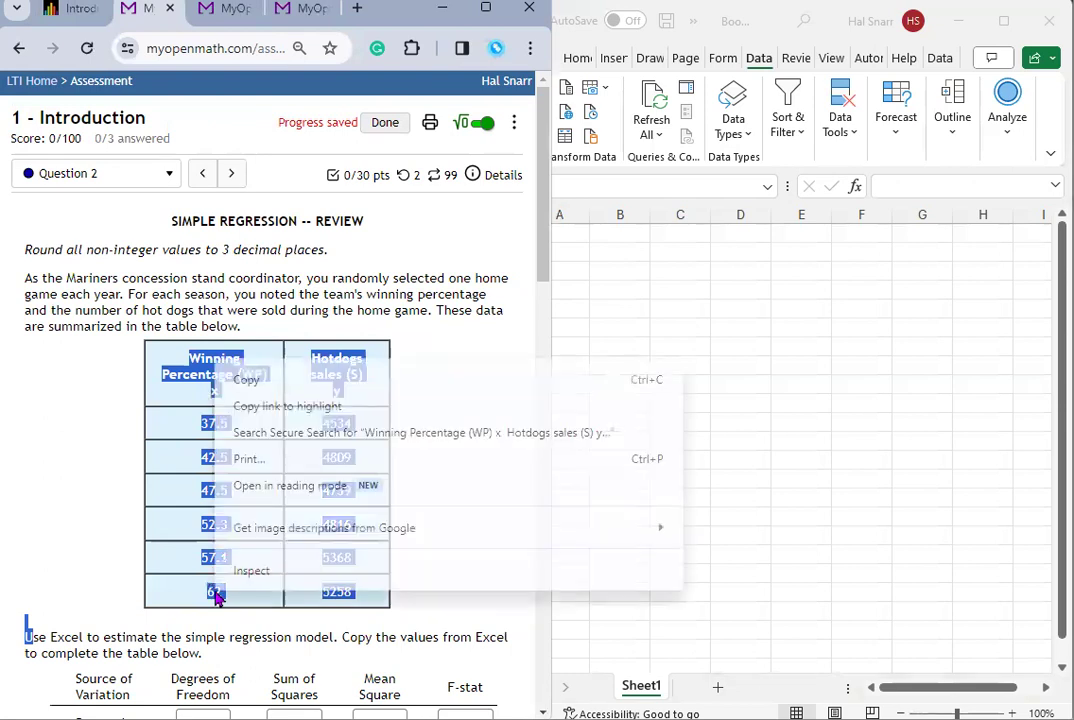
Step: Copy the winning percentage and hot dog sales table from the question and paste it at A1 in Excel, matching destination formatting
click(242, 379)
click(562, 230)
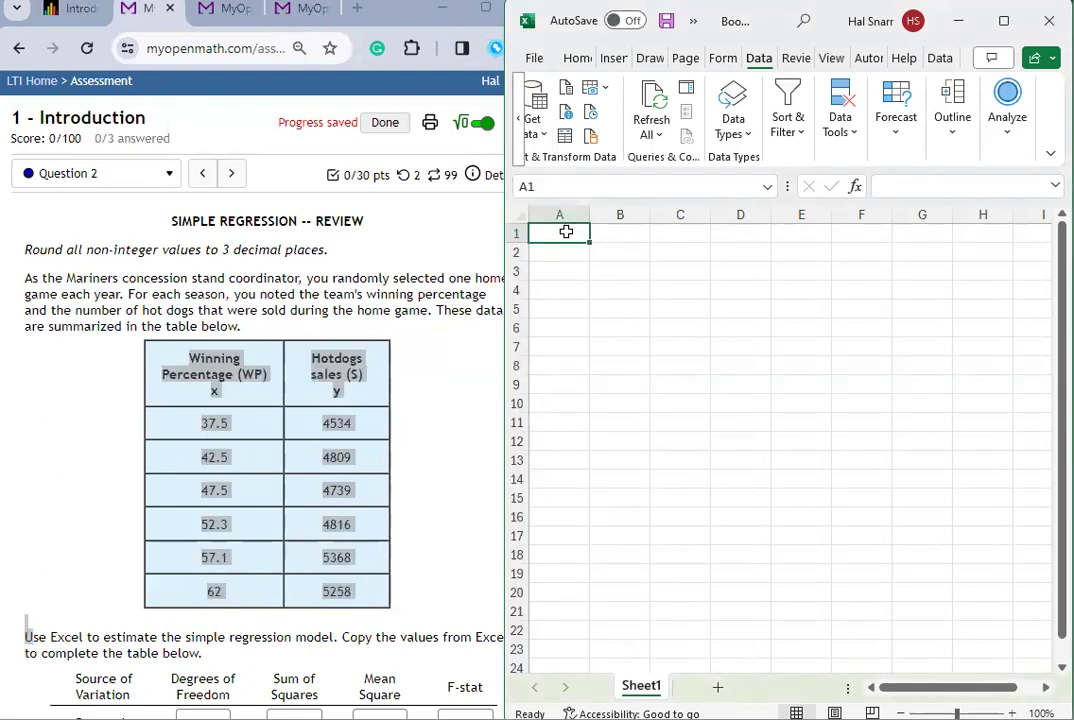
right_click(566, 232)
click(642, 354)
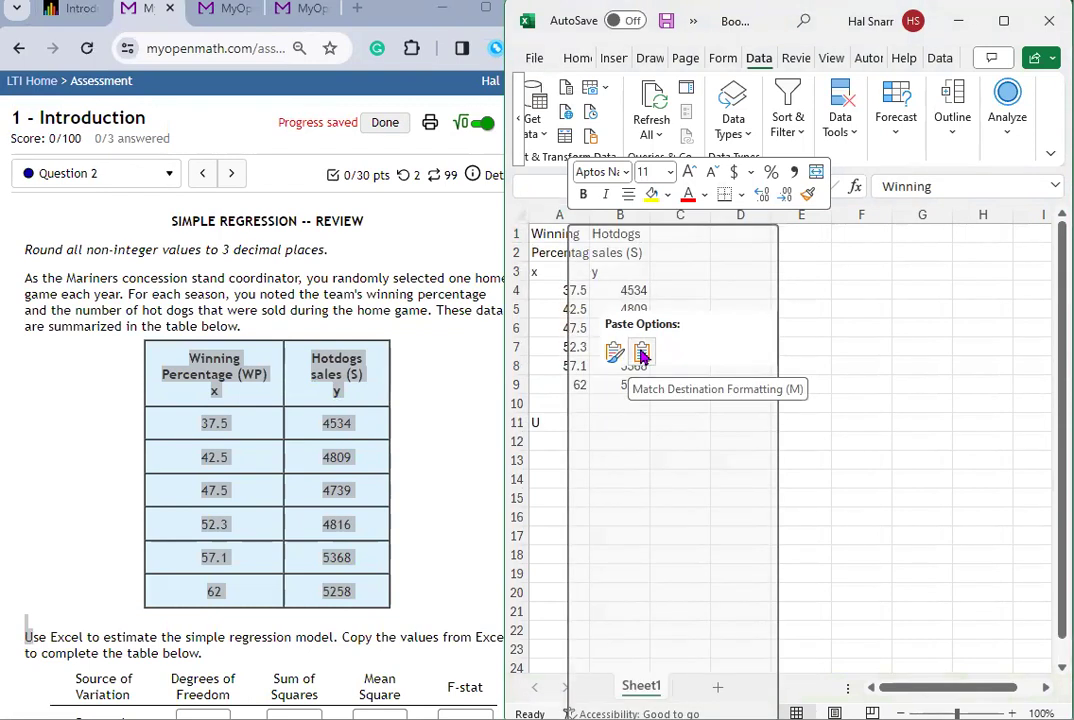
click(819, 379)
Step: Delete the stray letter U from cell A11
click(554, 422)
key(Delete)
click(800, 402)
Step: Widen the workbook window and left-align the data values in A4:B9
drag(545, 272, 612, 230)
drag(573, 291, 632, 385)
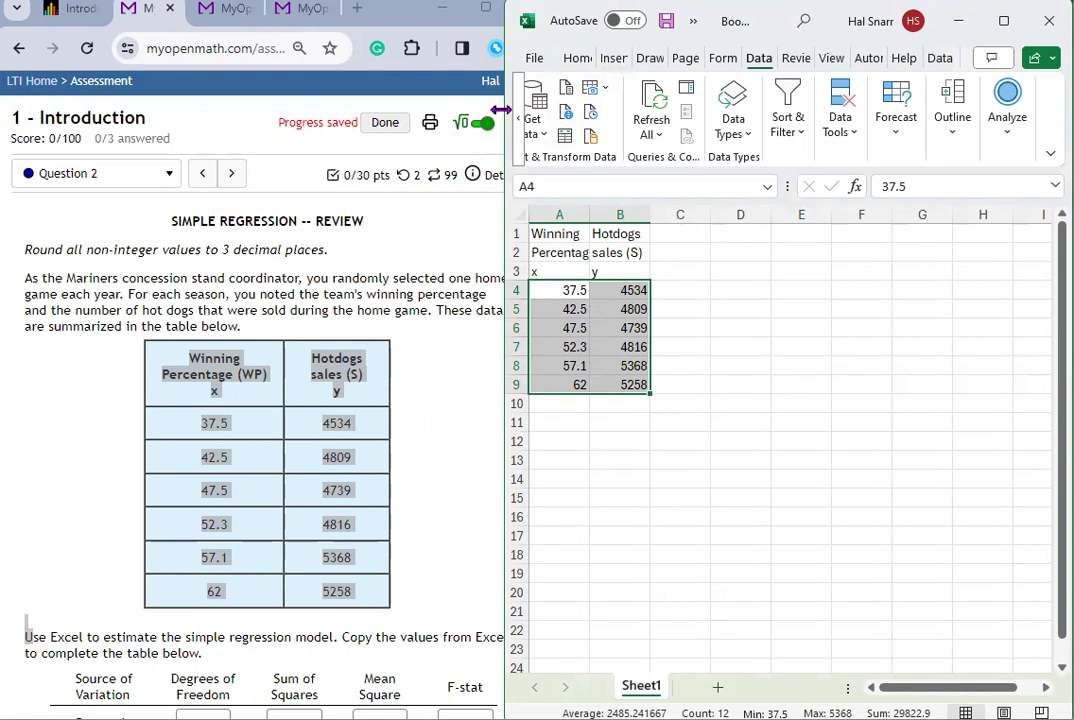
drag(500, 110, 320, 110)
click(401, 57)
click(487, 117)
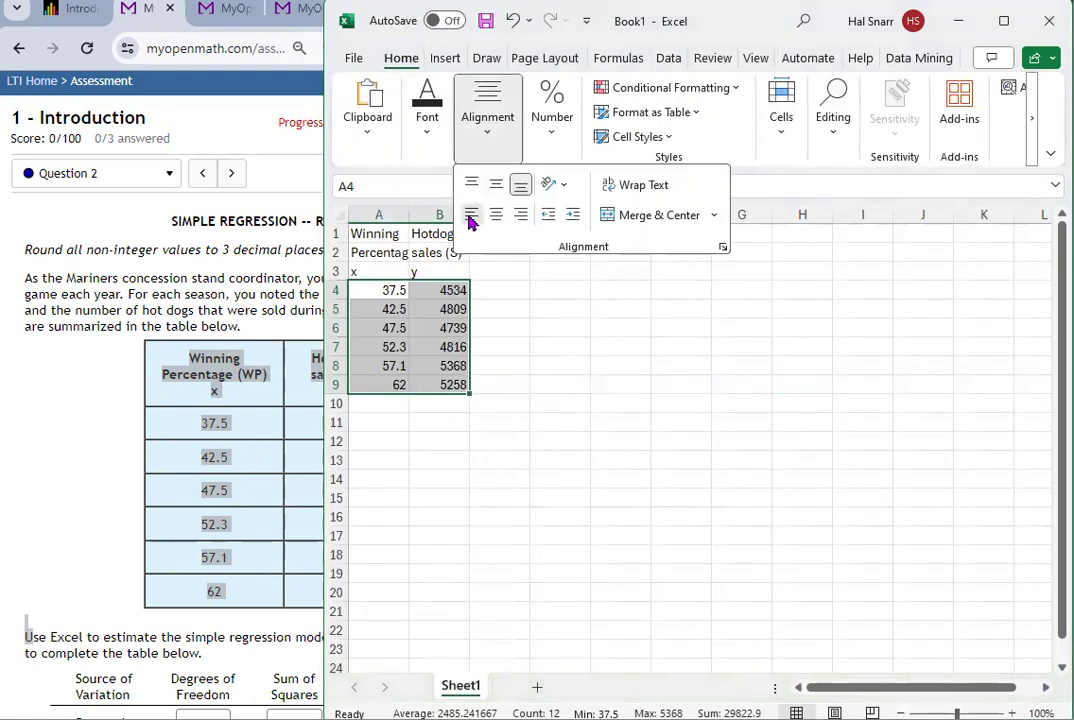
click(471, 215)
click(410, 364)
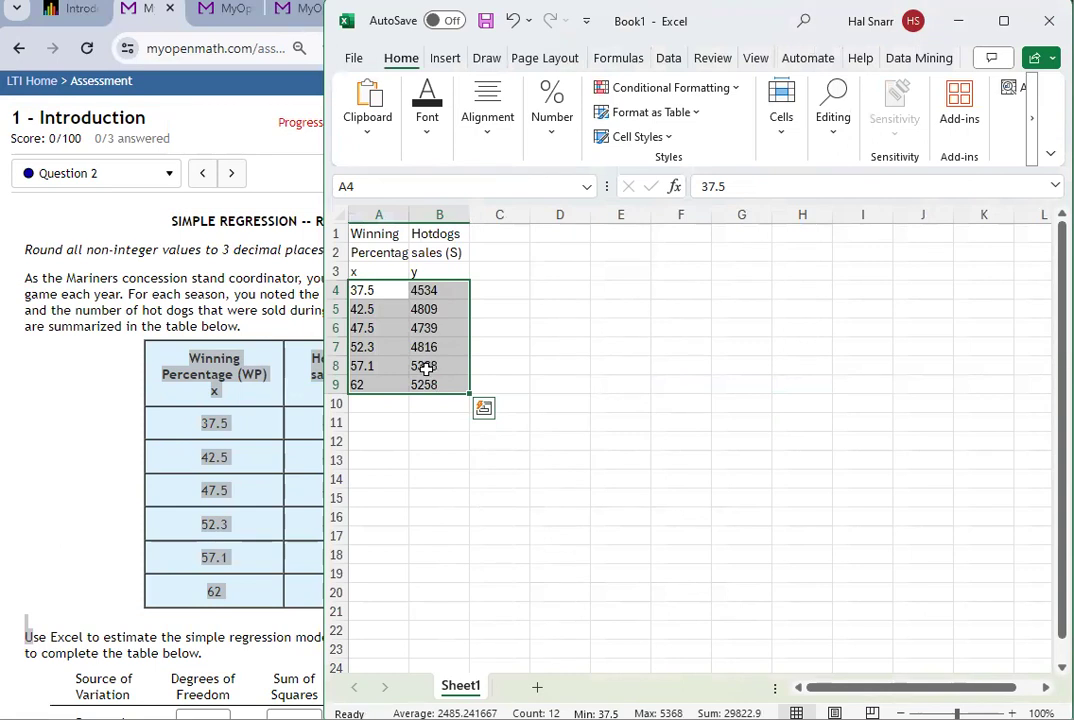
Step: Format the winning percentages in A4:A9 with one decimal place and the sales figures in B4:B9 with no decimals
click(557, 144)
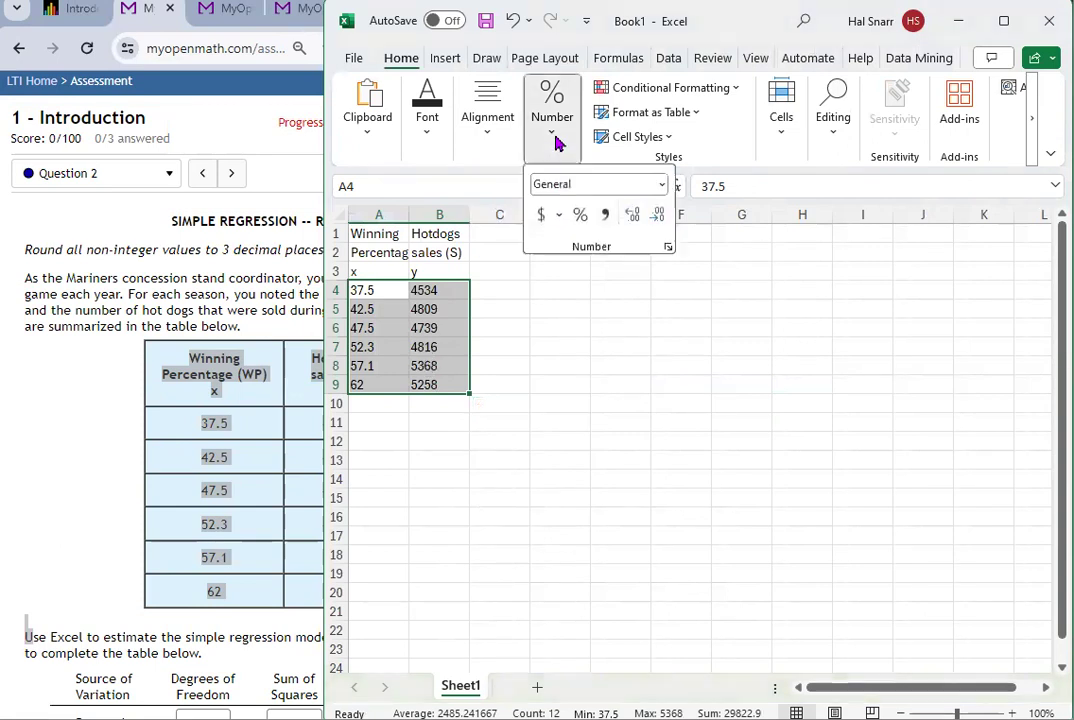
click(630, 216)
click(630, 216)
drag(438, 290, 431, 384)
click(487, 117)
key(alt+h)
key(9)
click(583, 335)
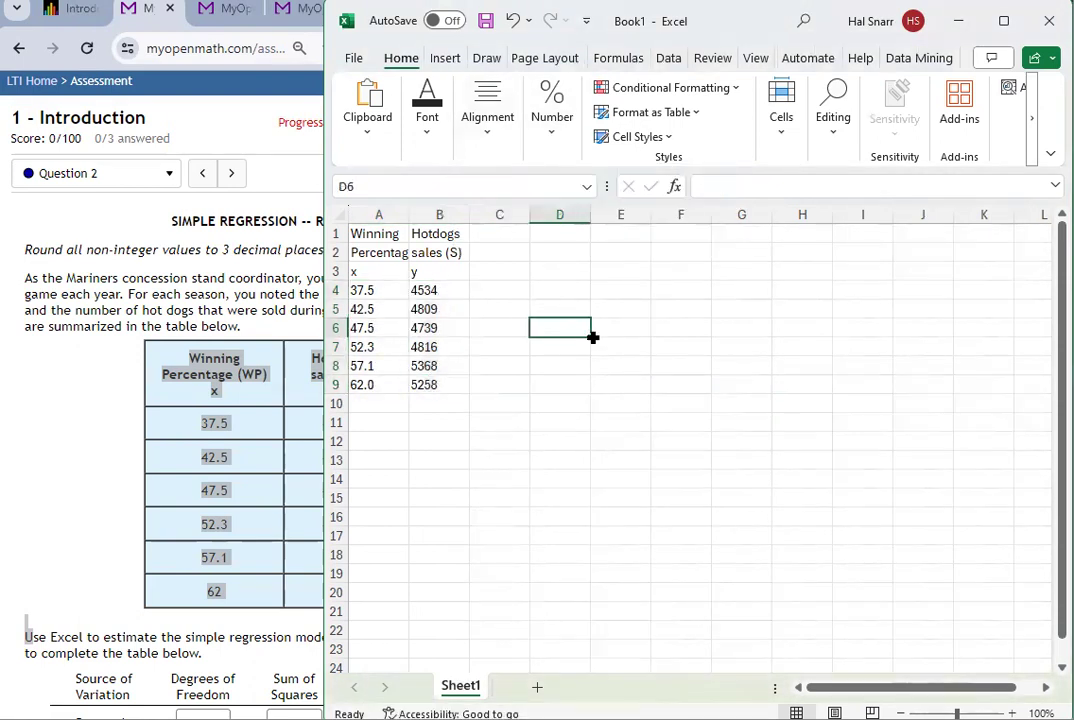
drag(380, 275, 426, 384)
key(ctrl+c)
key(ctrl+v)
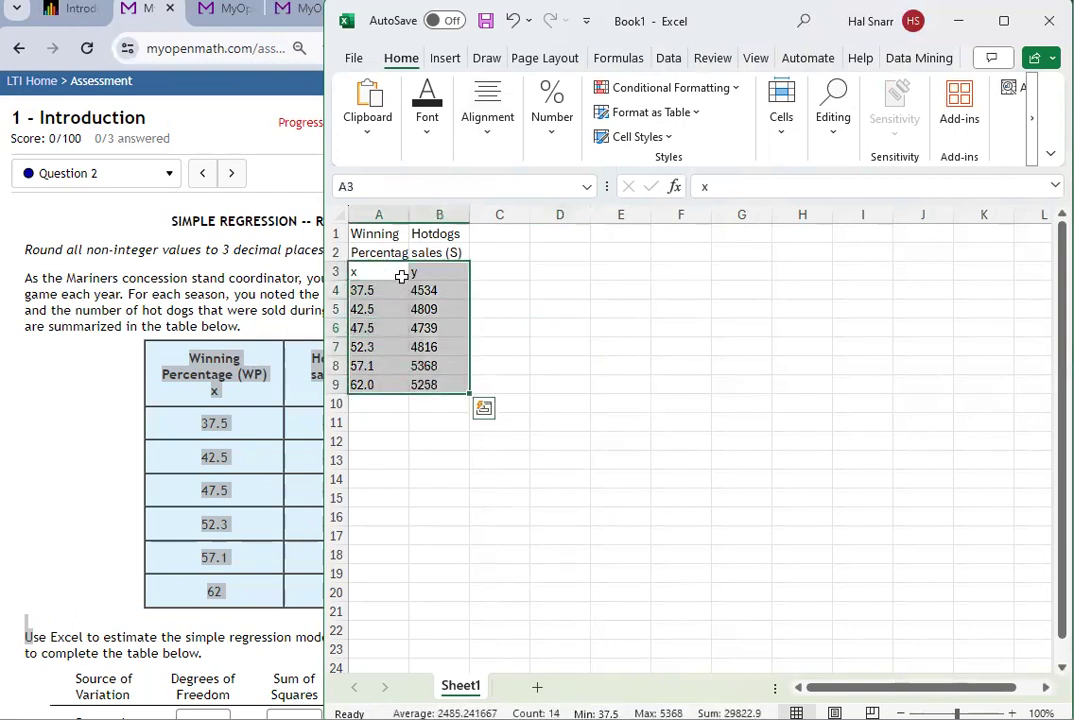
drag(384, 273, 437, 385)
Step: Fill the y column, cells B3:B9, with a light yellow from the standard colors
drag(439, 271, 441, 385)
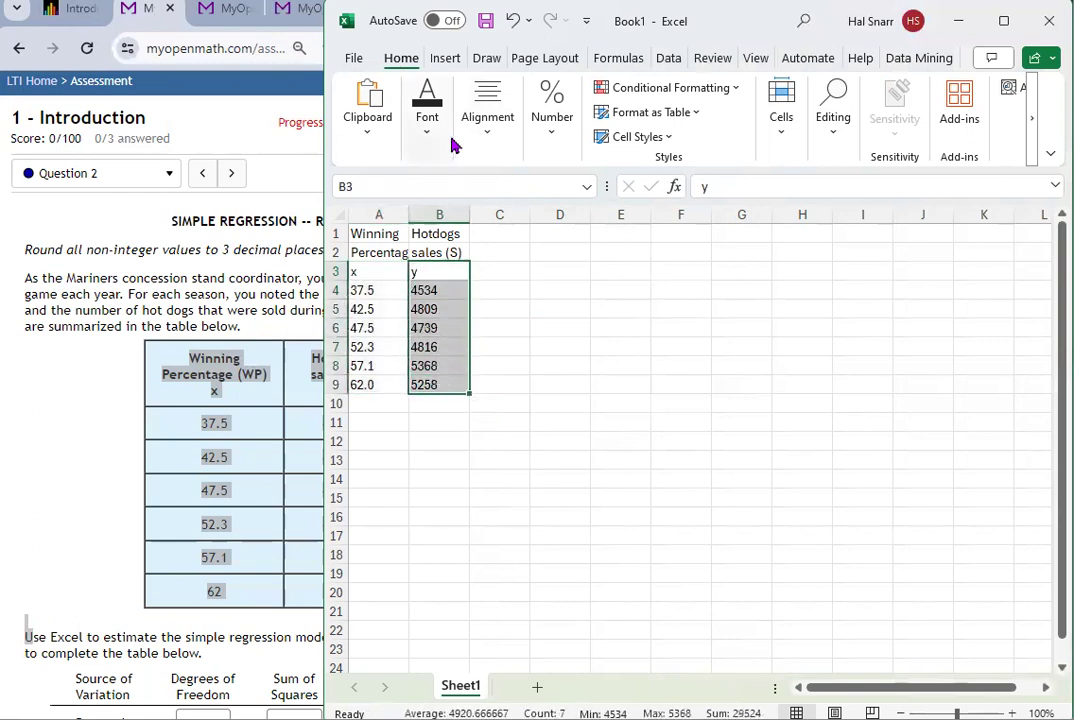
click(428, 122)
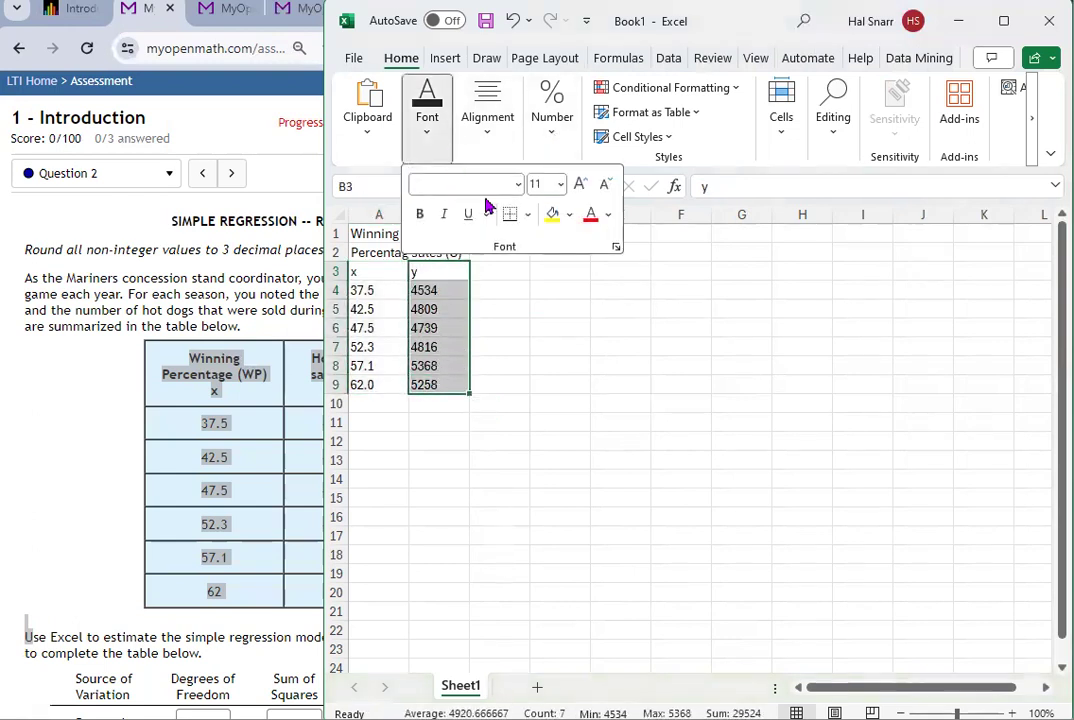
click(571, 216)
click(606, 444)
click(740, 450)
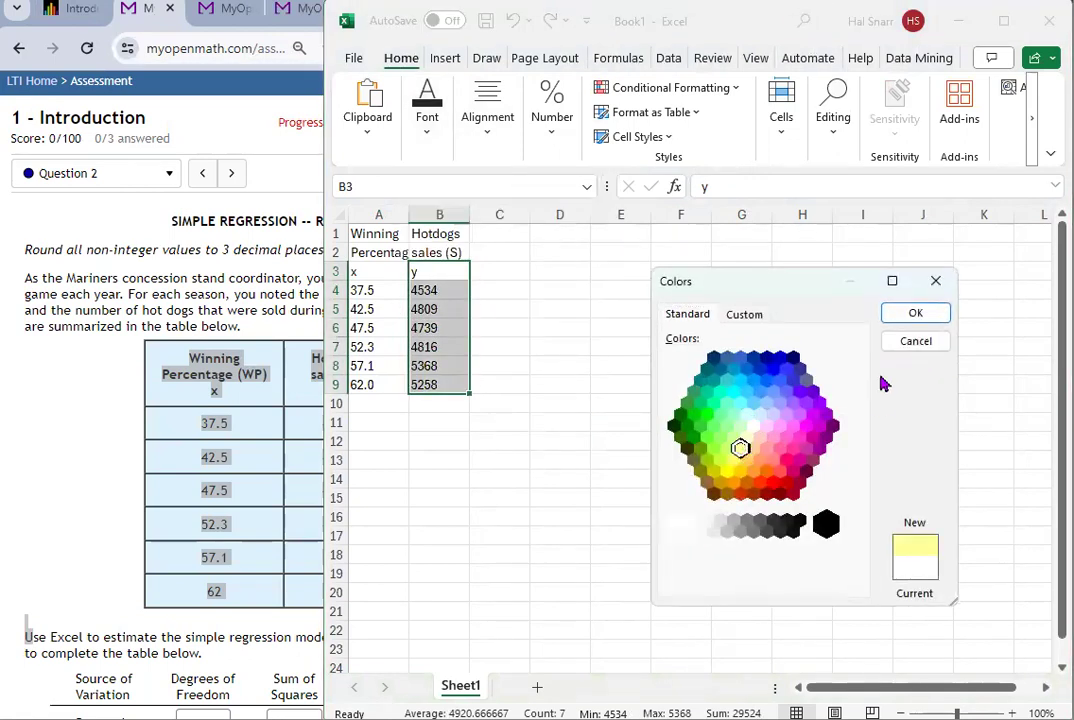
click(916, 313)
Step: Fill the x column, cells A3:A9, with a light blue theme color
drag(388, 268, 376, 381)
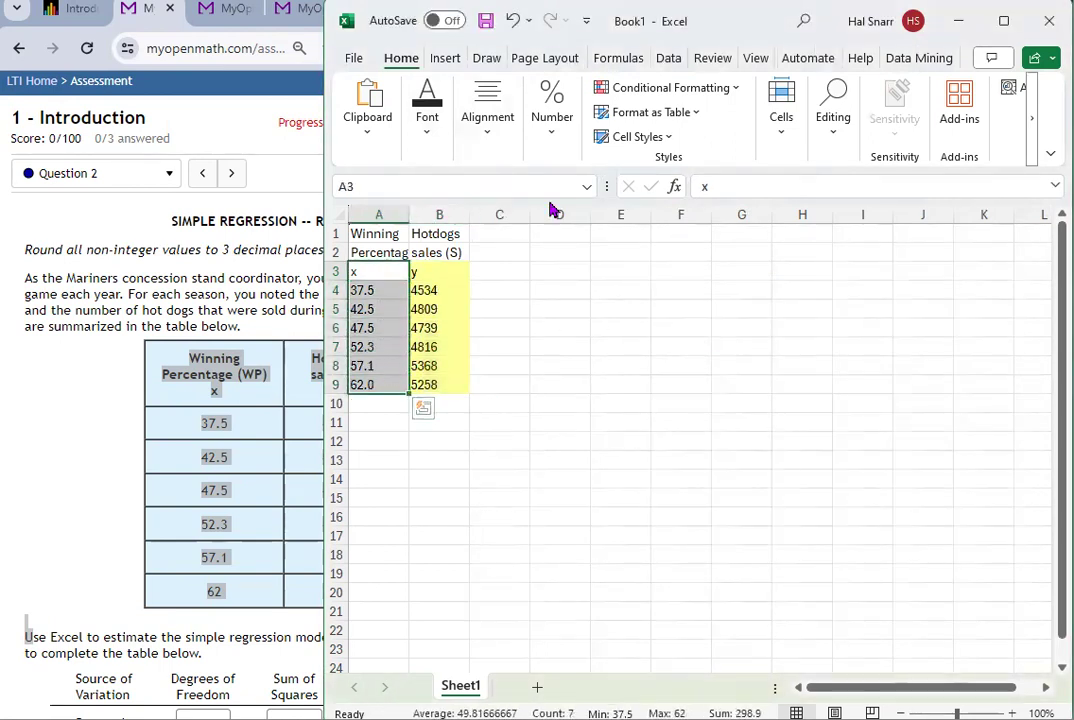
click(487, 141)
click(425, 147)
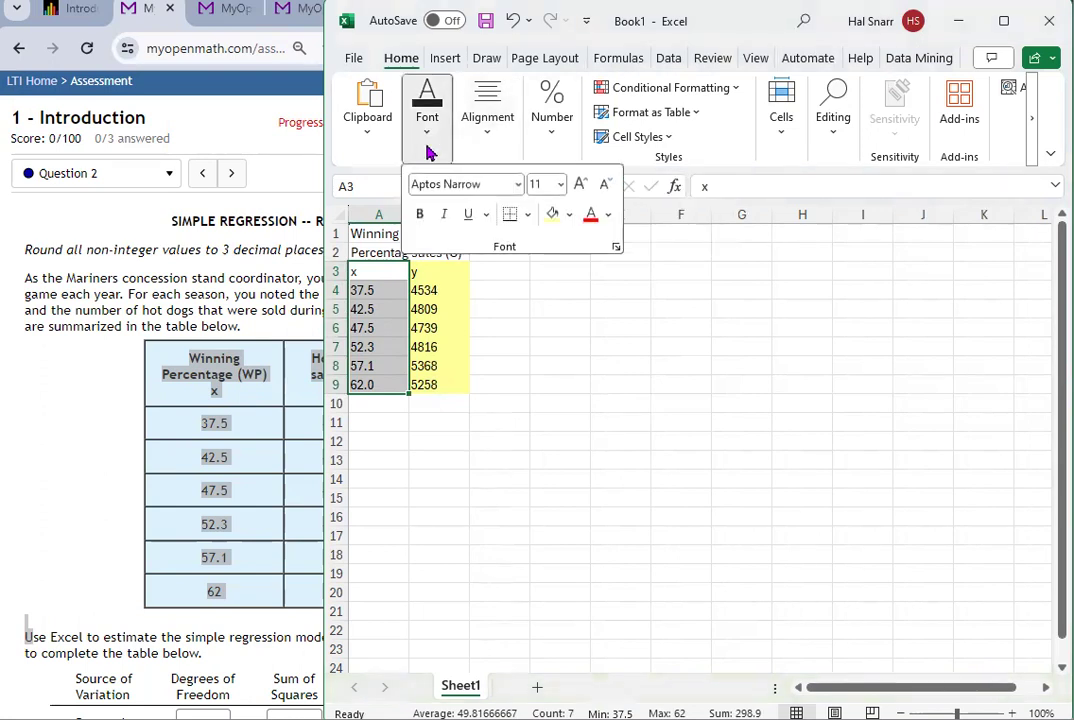
click(569, 215)
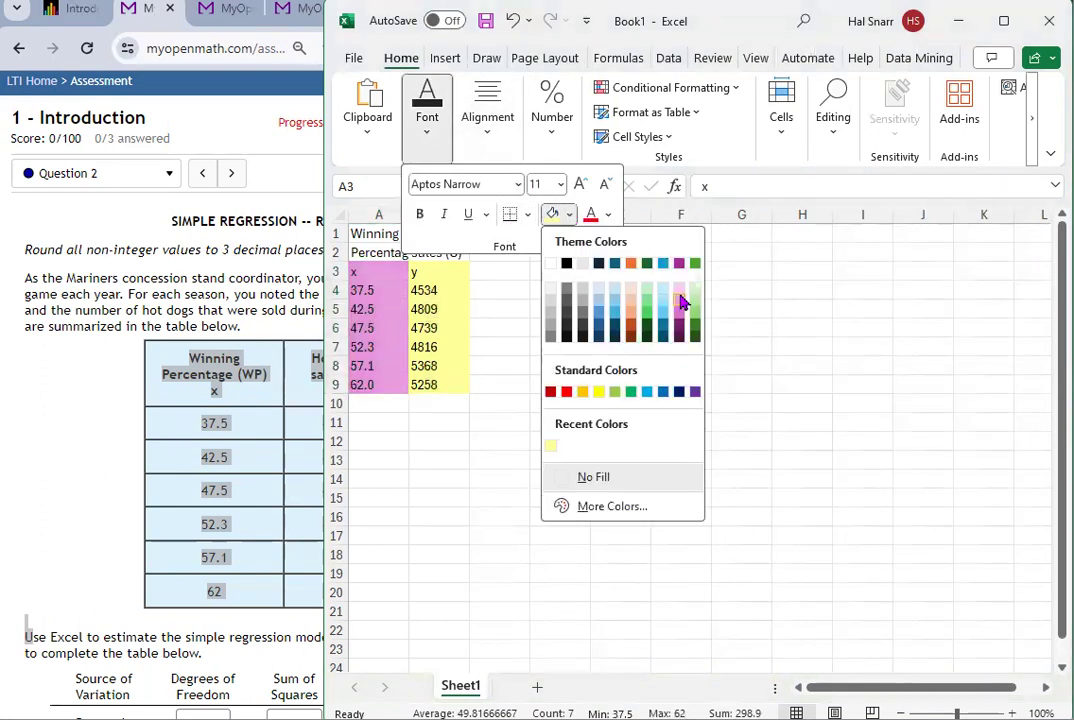
click(599, 292)
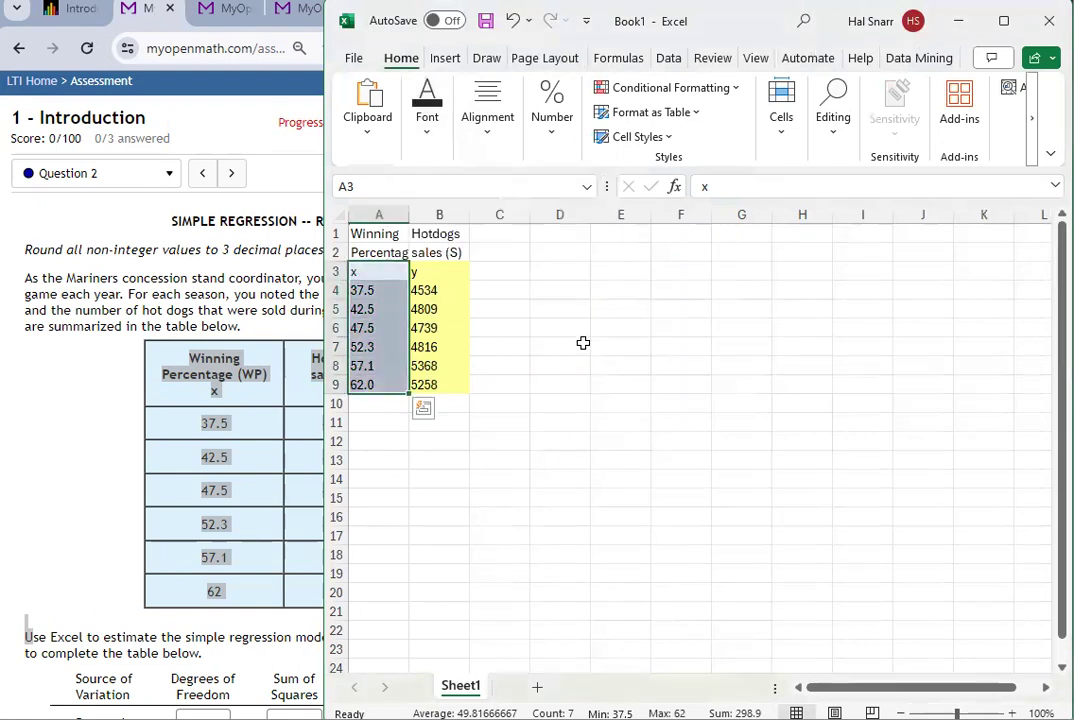
Step: Apply all borders to the x and y data in A3:B9
drag(390, 274, 424, 384)
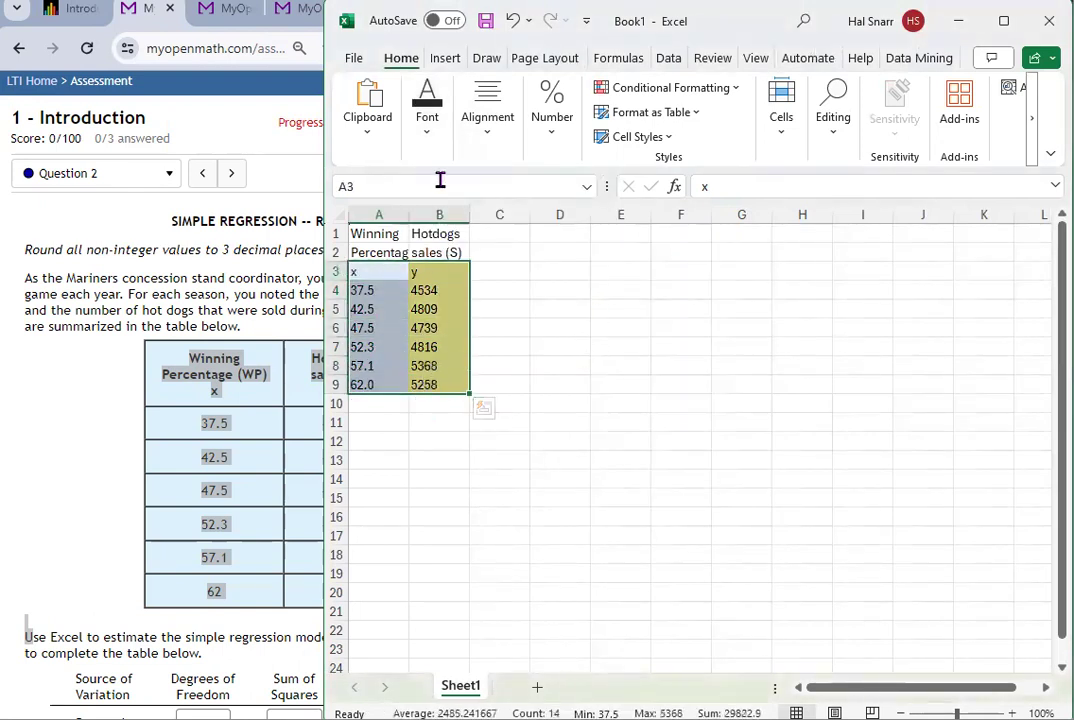
click(428, 140)
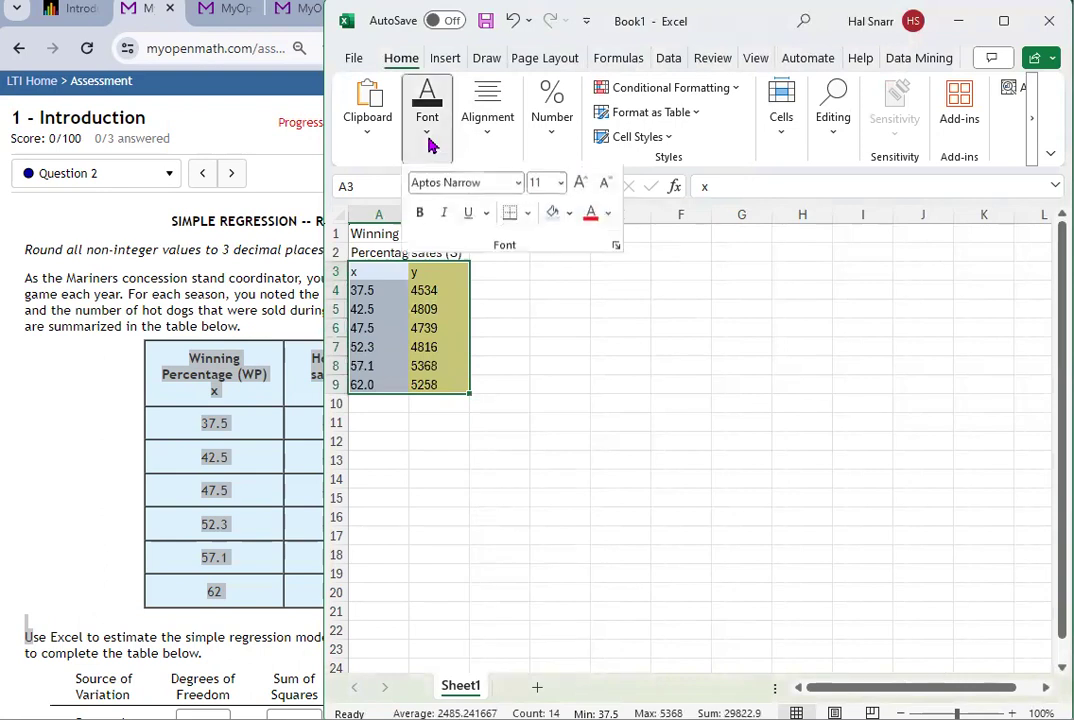
click(512, 214)
click(524, 404)
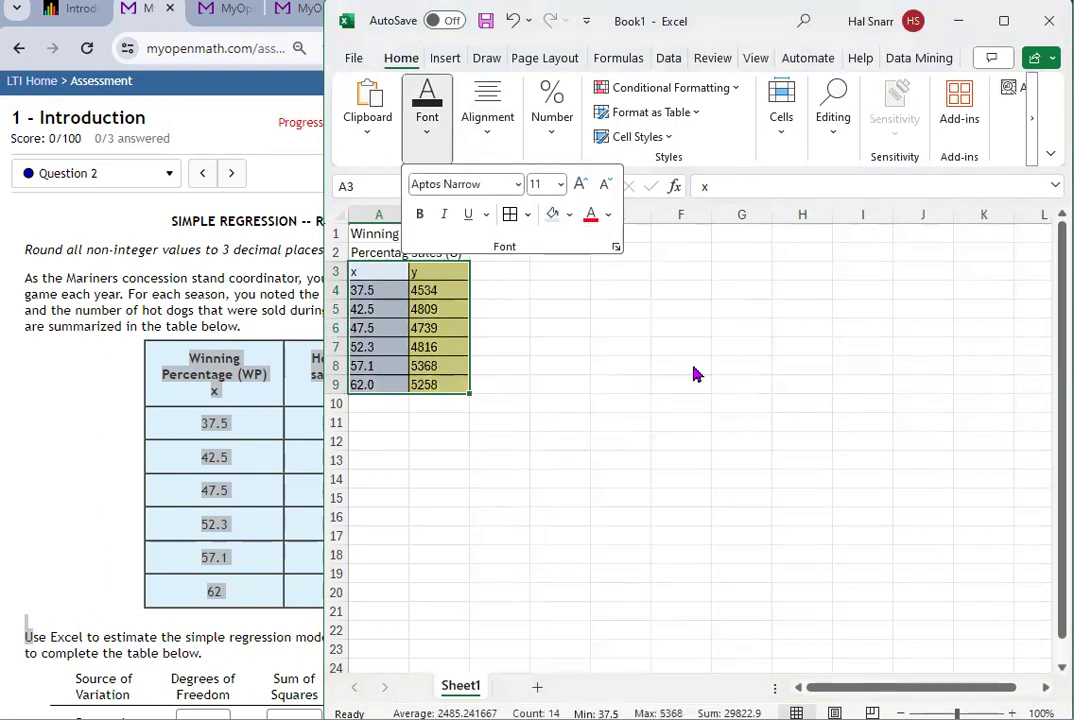
Step: Widen columns A and B to the same width so the full header Percentage (WP) fits
drag(379, 215, 549, 215)
drag(479, 271, 487, 377)
drag(391, 271, 394, 379)
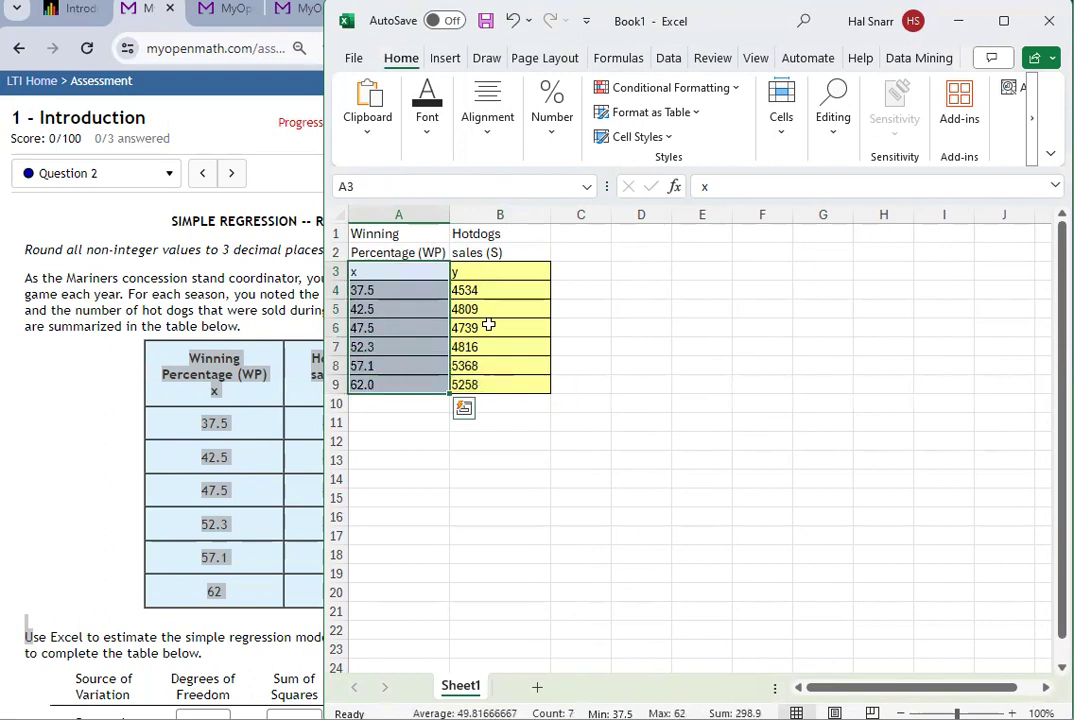
drag(486, 272, 487, 380)
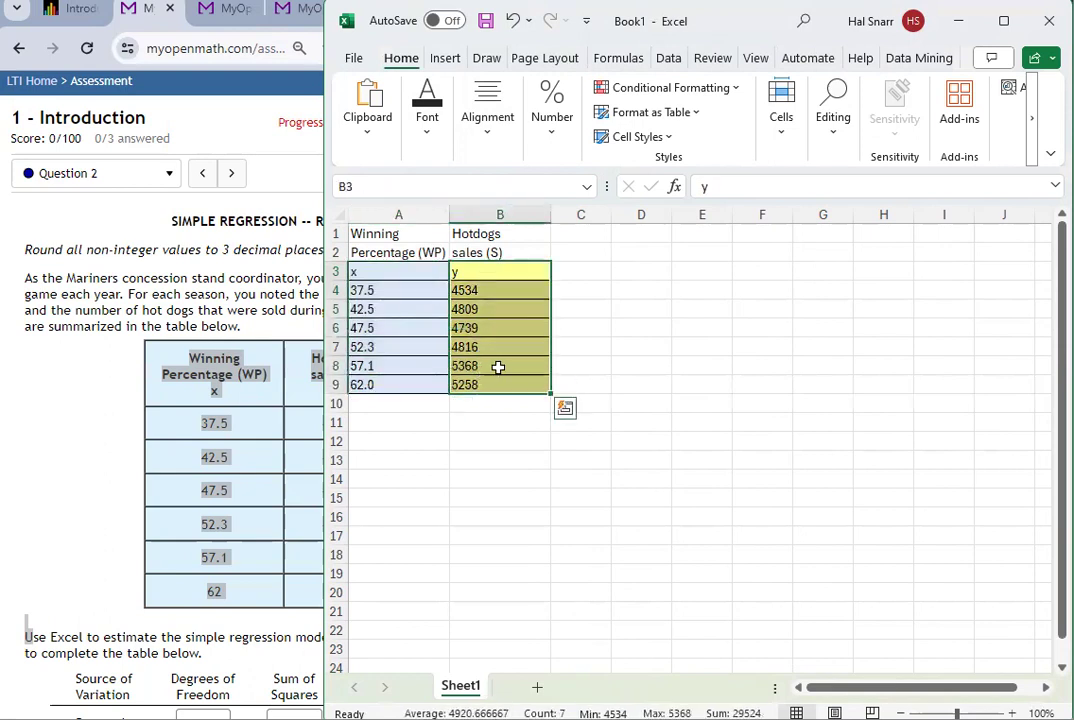
Step: Look over the regression question's table in the browser, then return to the workbook and widen its window further
click(224, 342)
scroll(139, 295, down, 1)
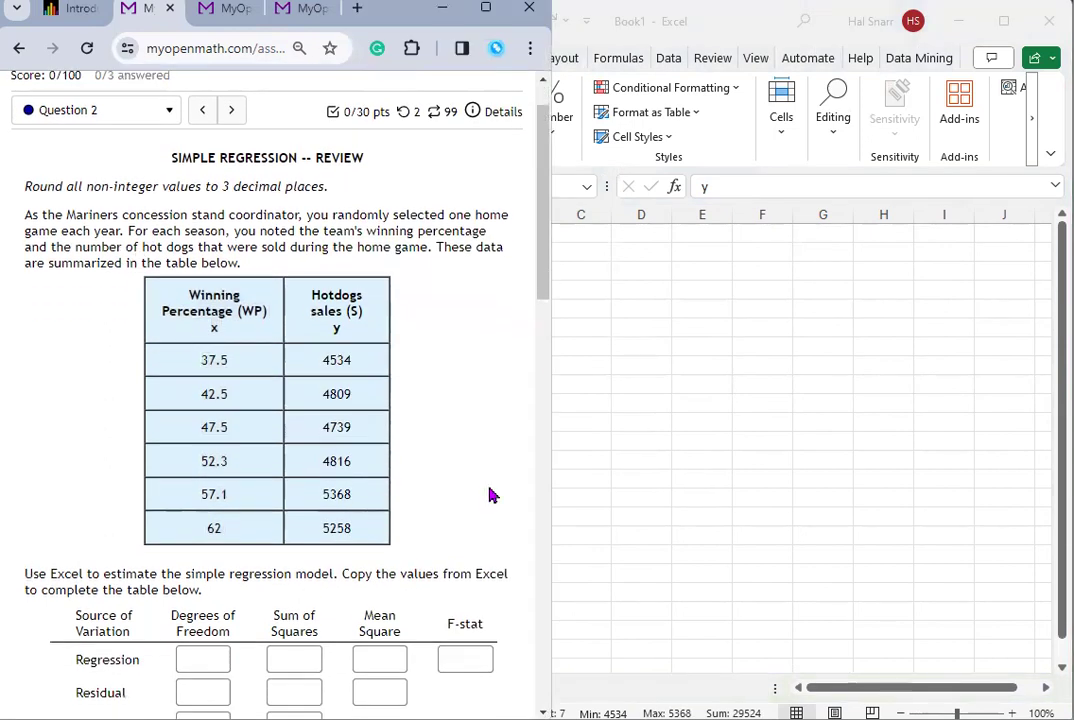
key(alt+Tab)
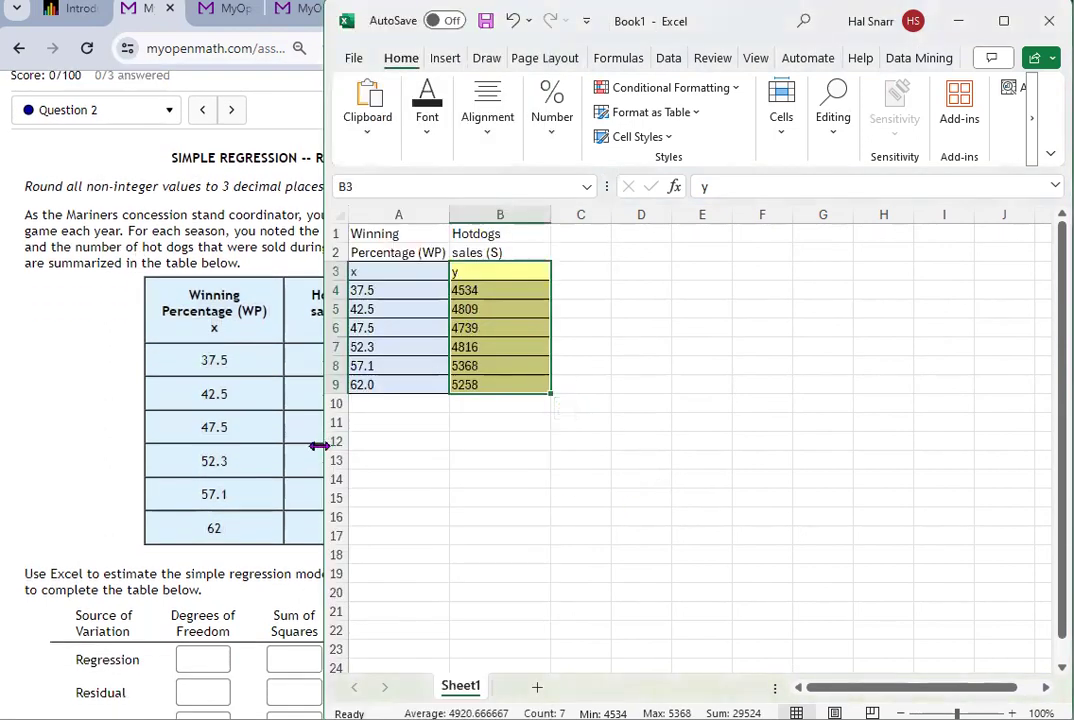
drag(318, 445, 97, 445)
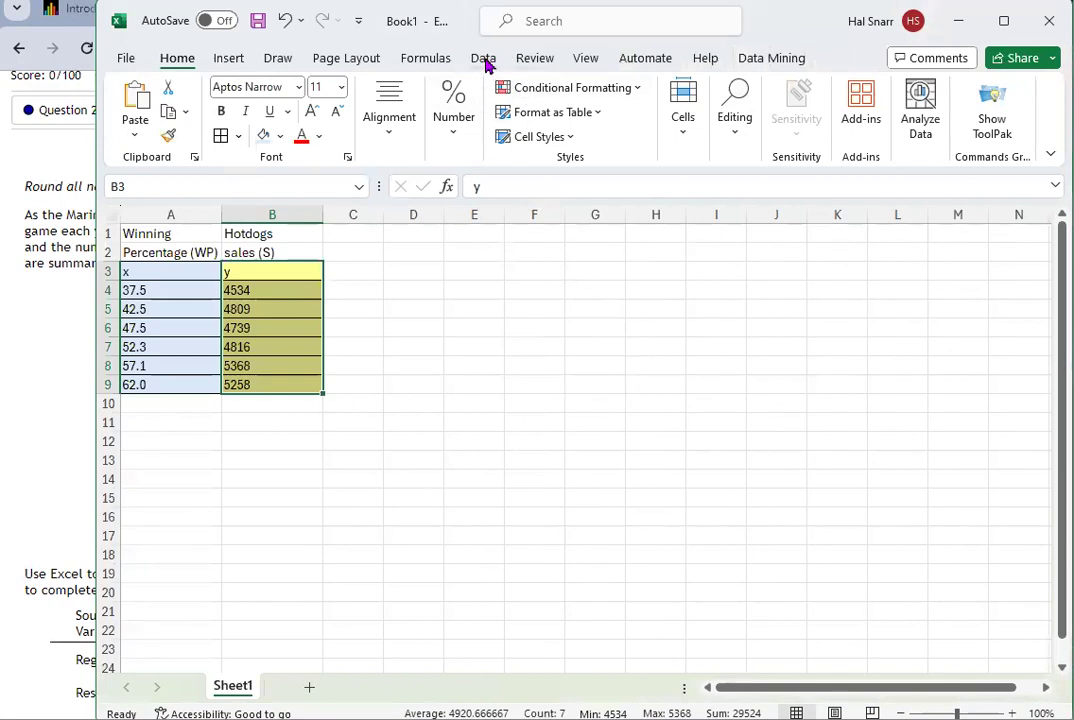
click(390, 322)
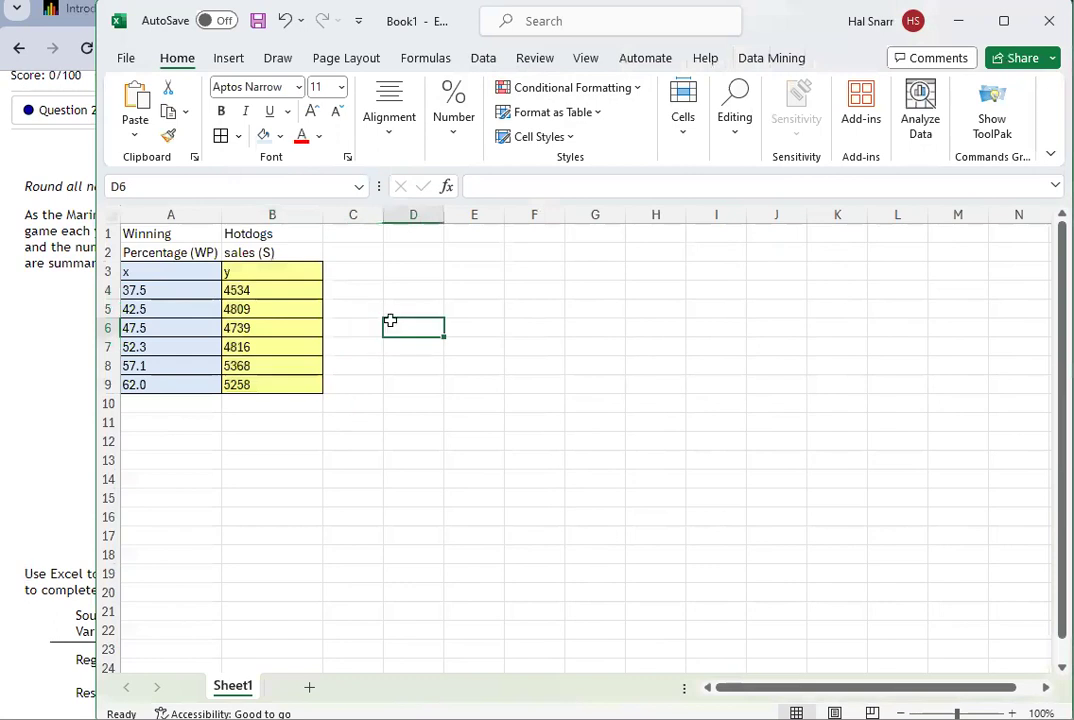
Step: Check for the Data Analysis tool in Excel and examine the Blackboard Introduction page for videos on adding the regression tool
click(483, 62)
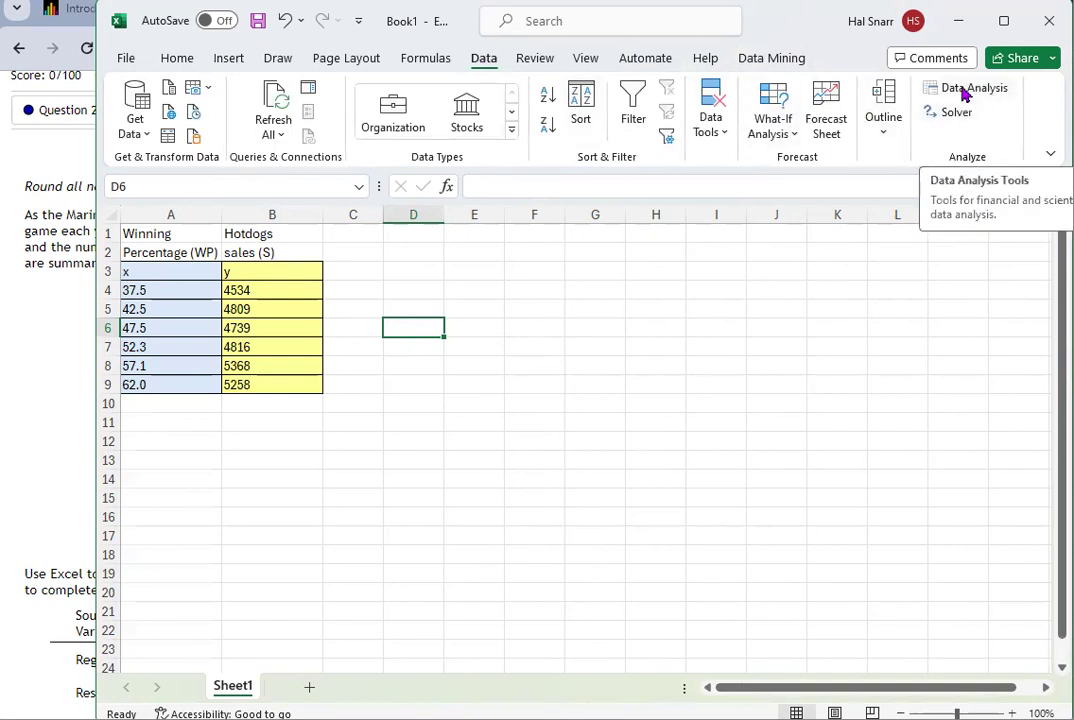
click(37, 295)
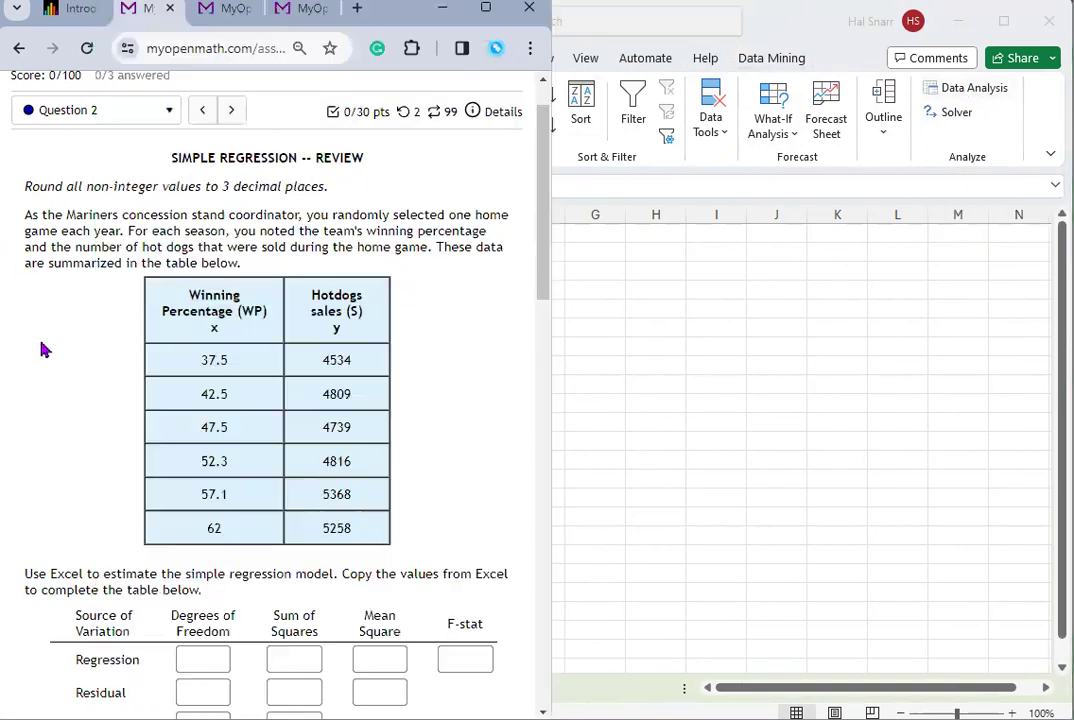
click(67, 10)
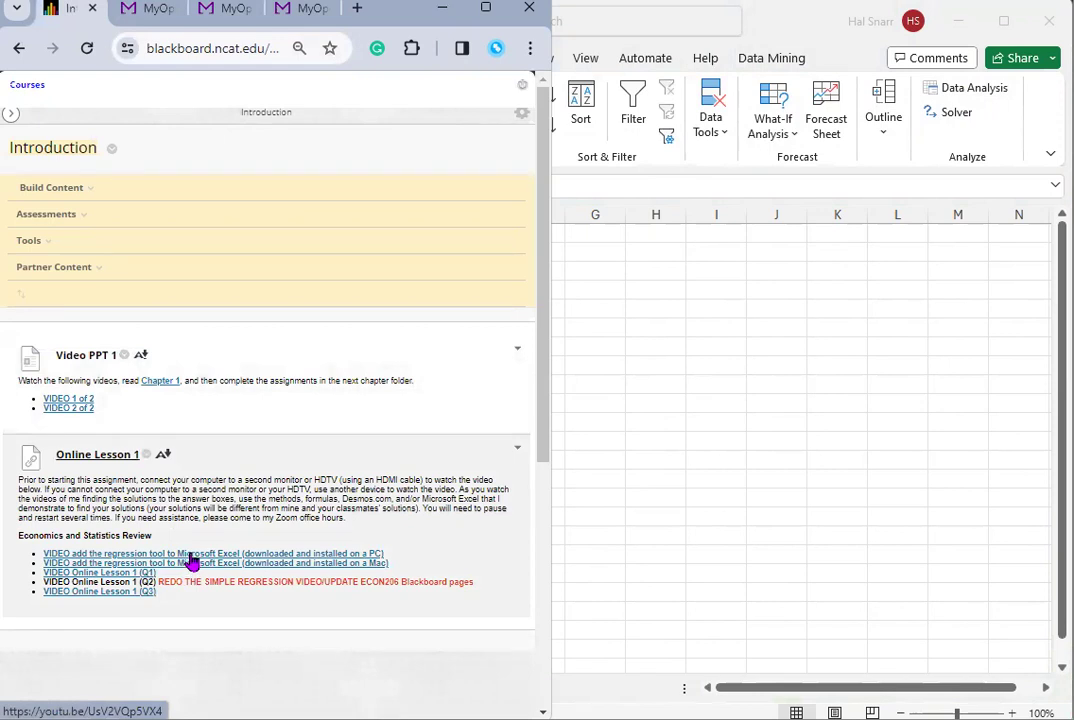
click(1036, 137)
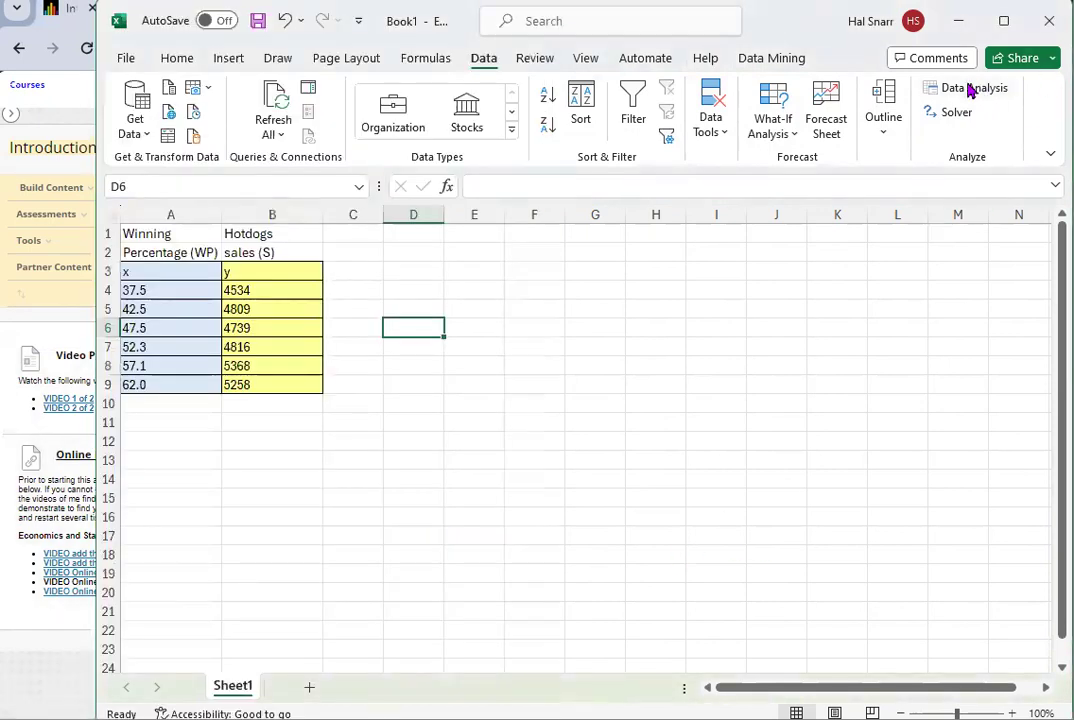
click(35, 656)
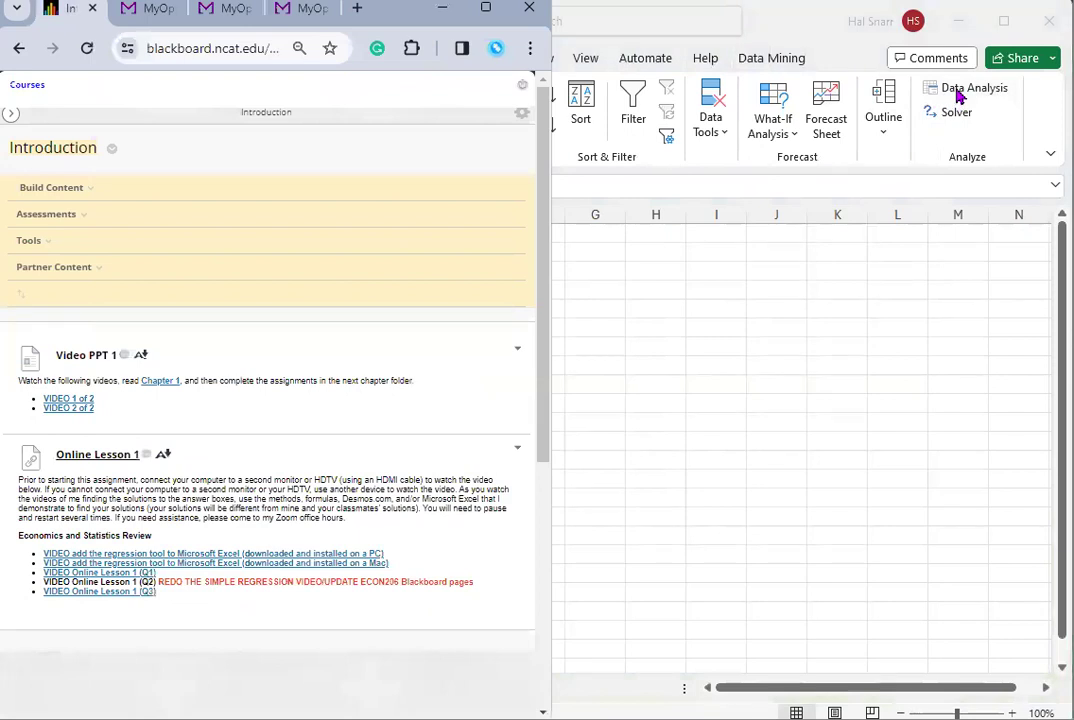
click(930, 176)
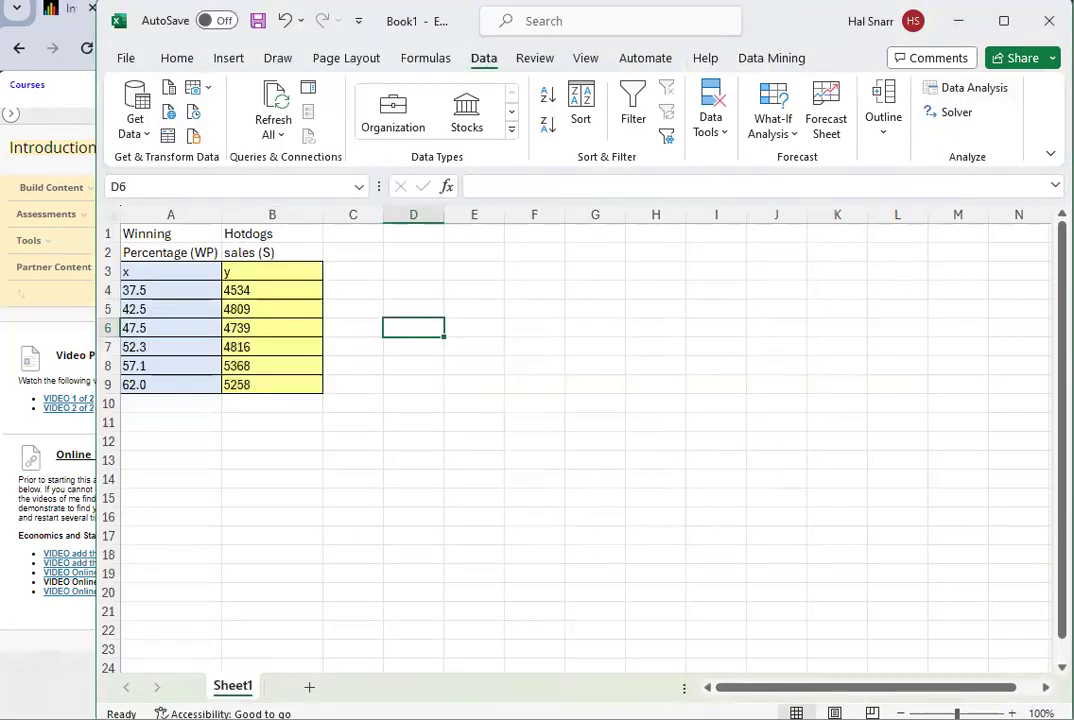
click(14, 645)
click(135, 10)
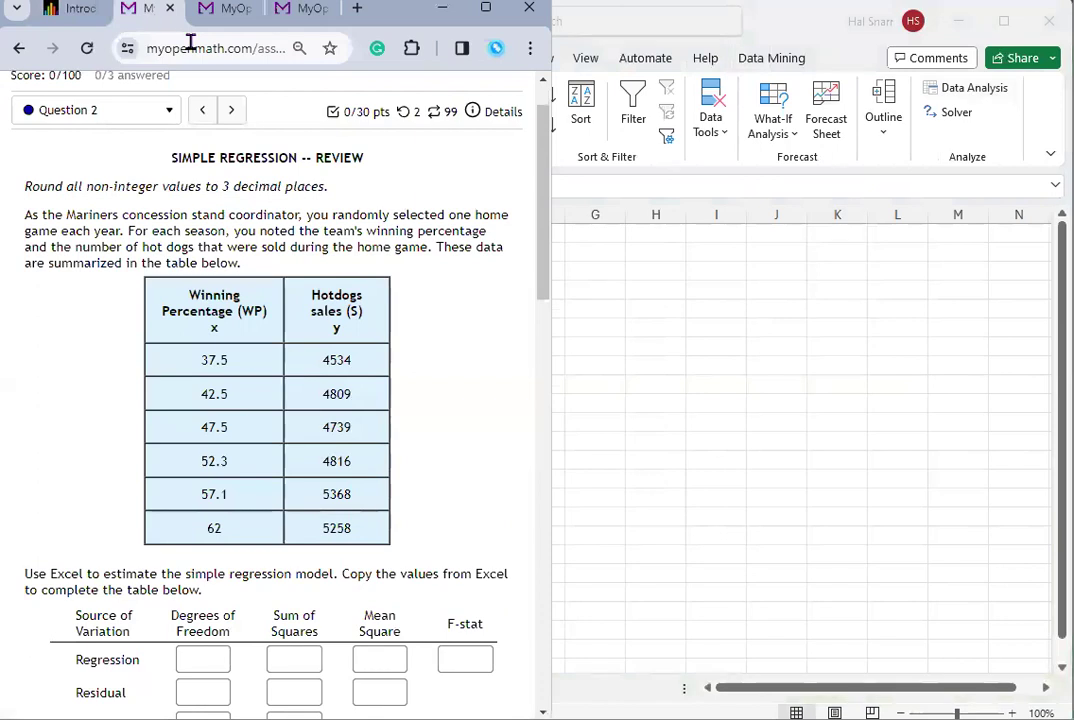
key(alt+Tab)
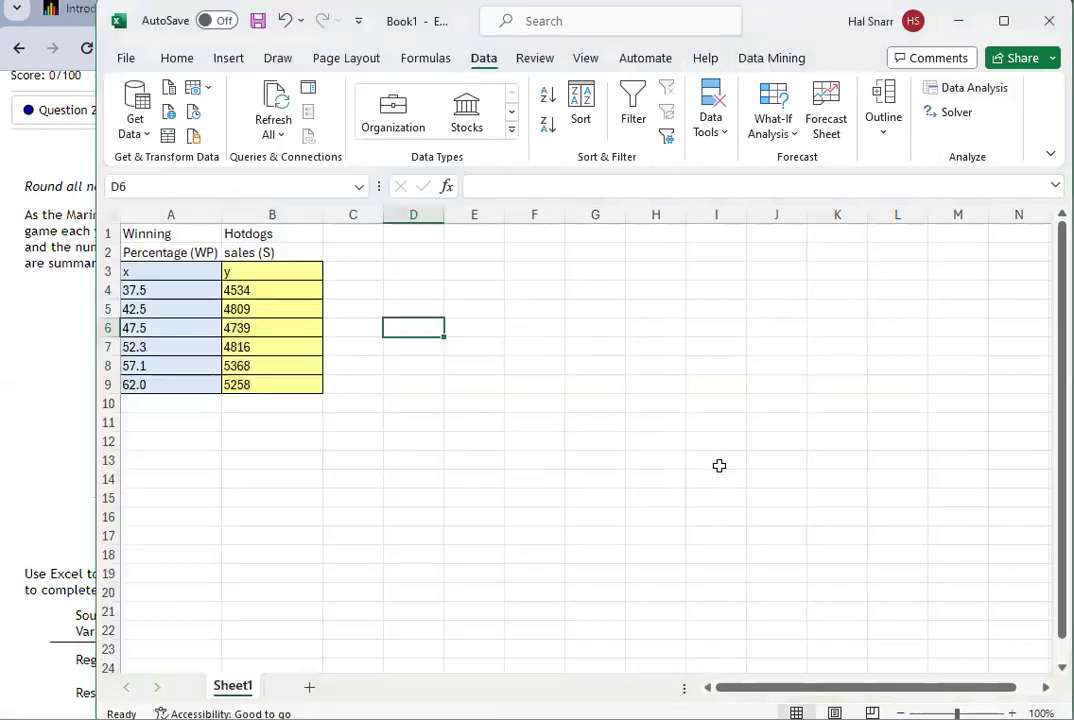
click(955, 92)
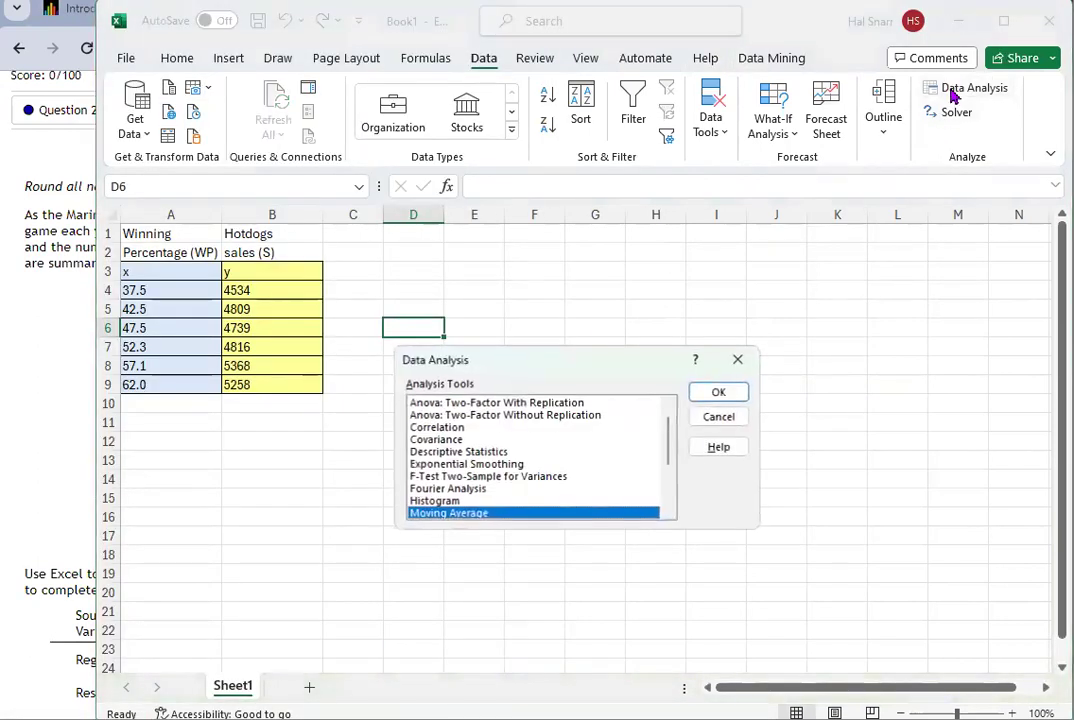
click(670, 497)
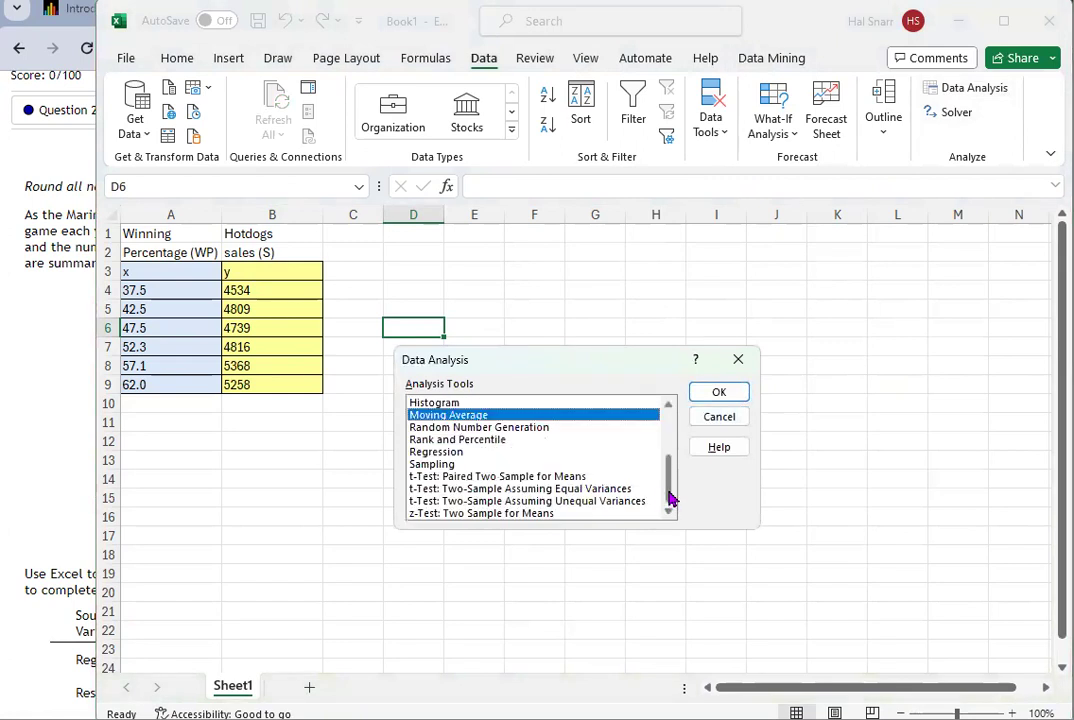
click(435, 452)
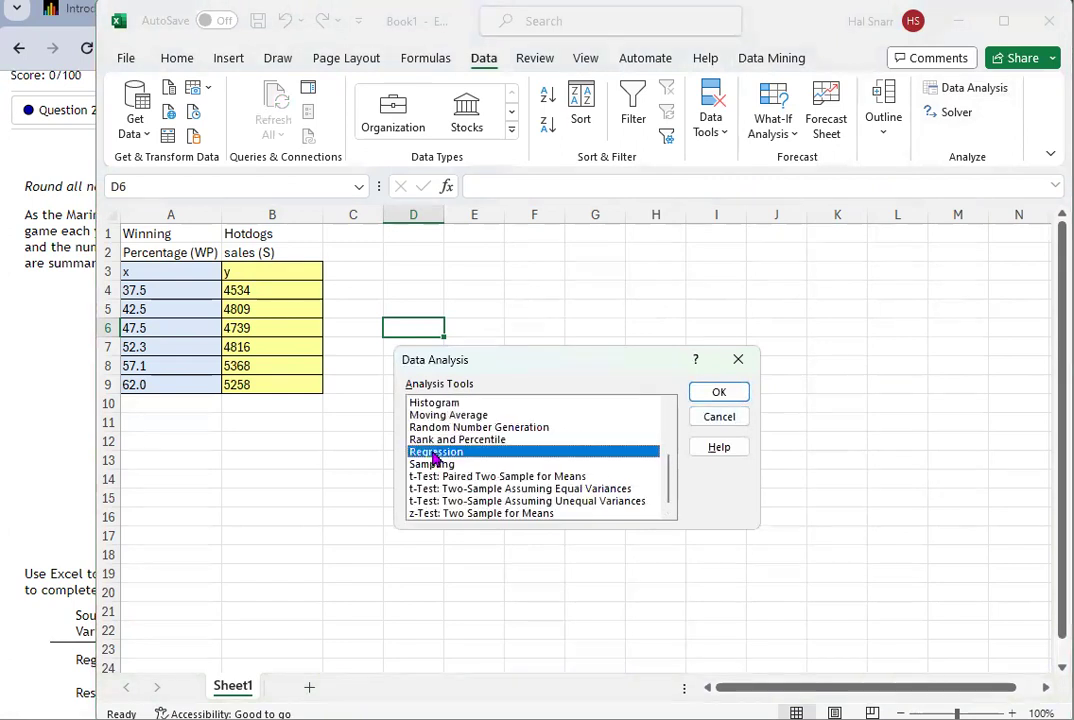
click(709, 393)
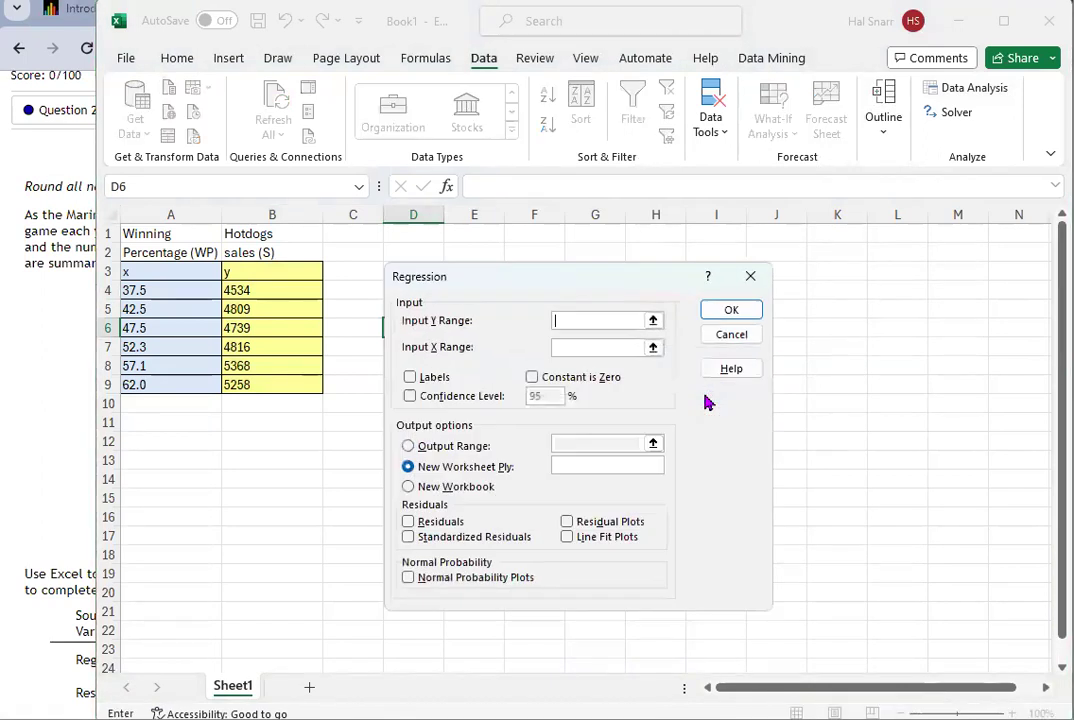
click(652, 322)
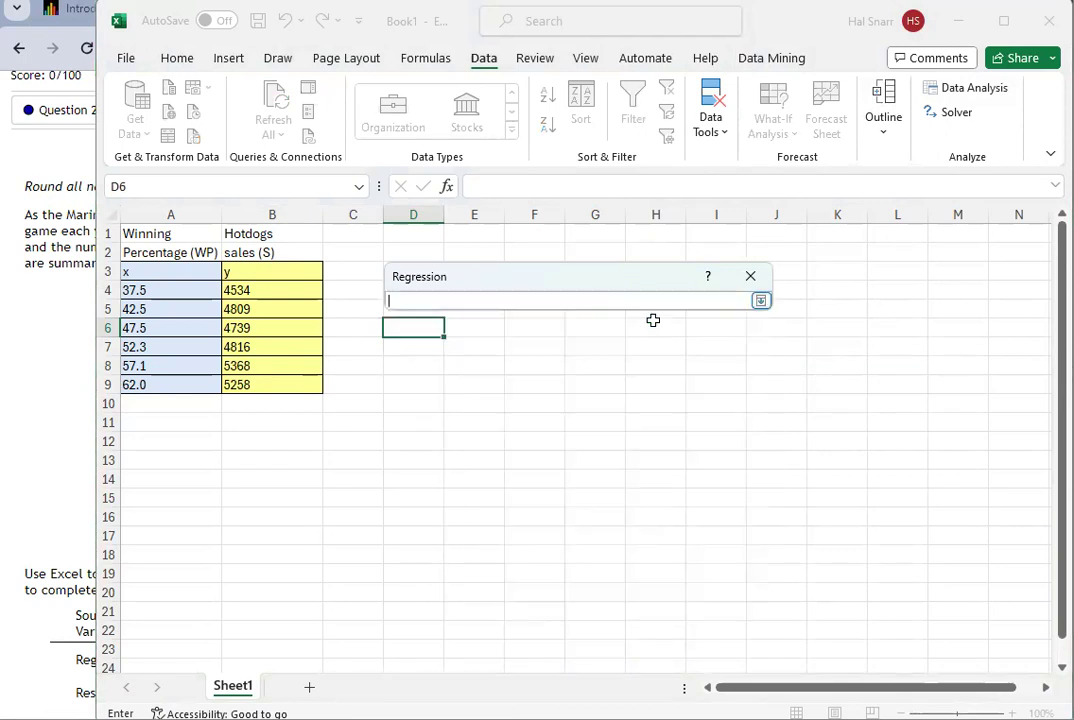
click(242, 271)
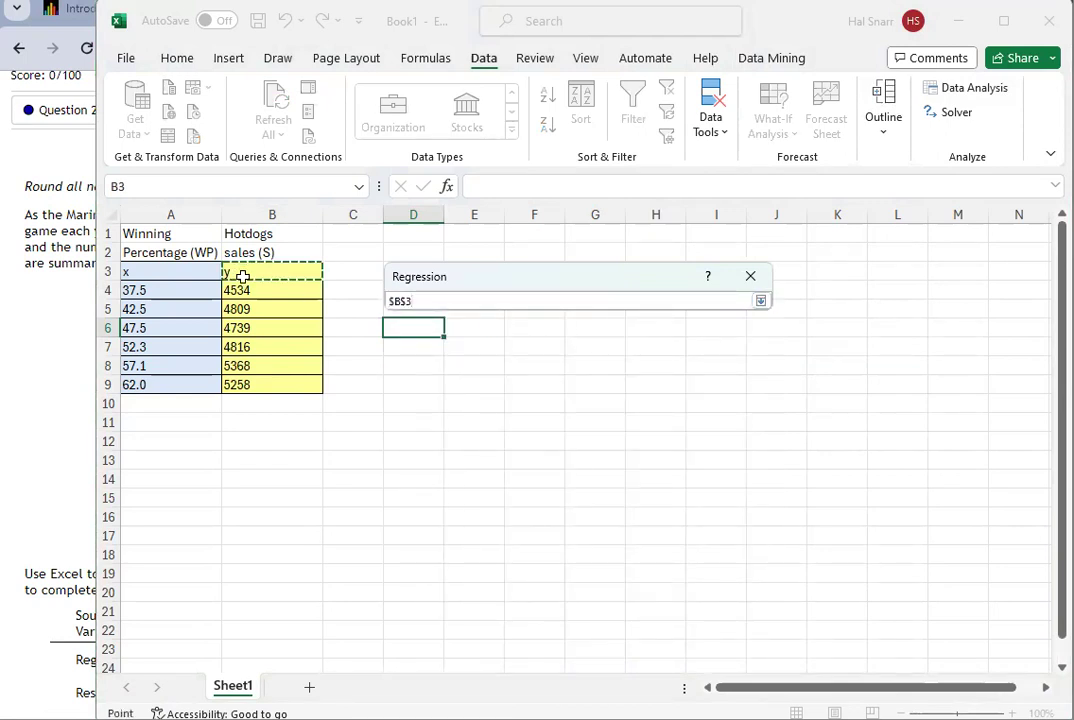
drag(243, 276, 244, 281)
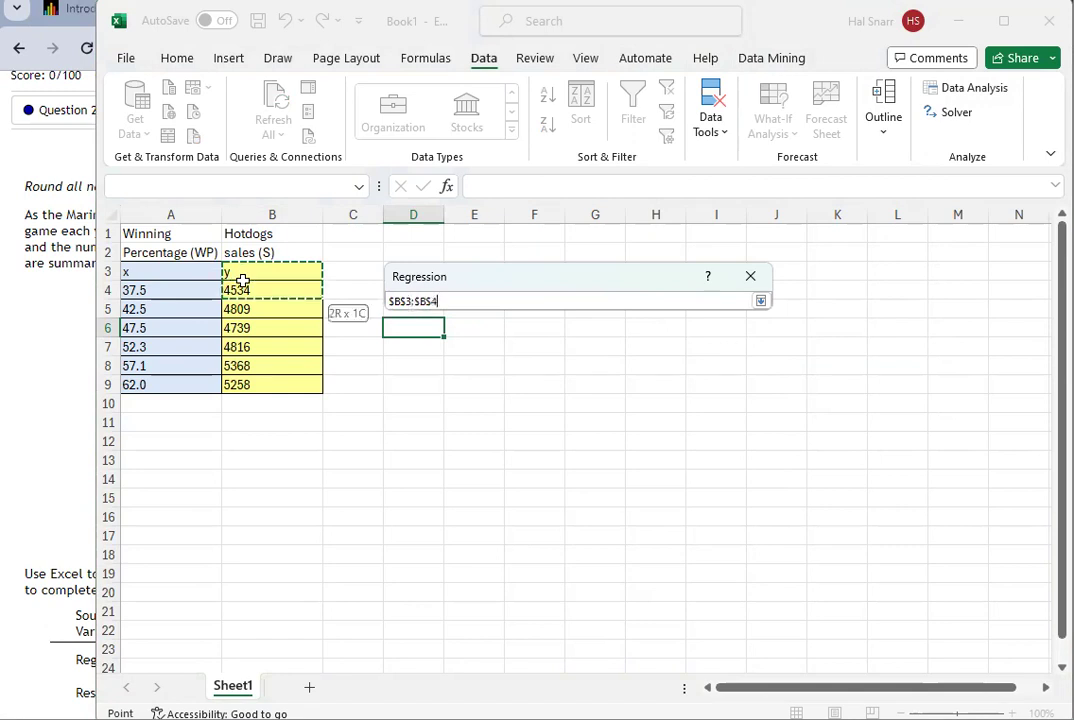
click(750, 276)
click(735, 310)
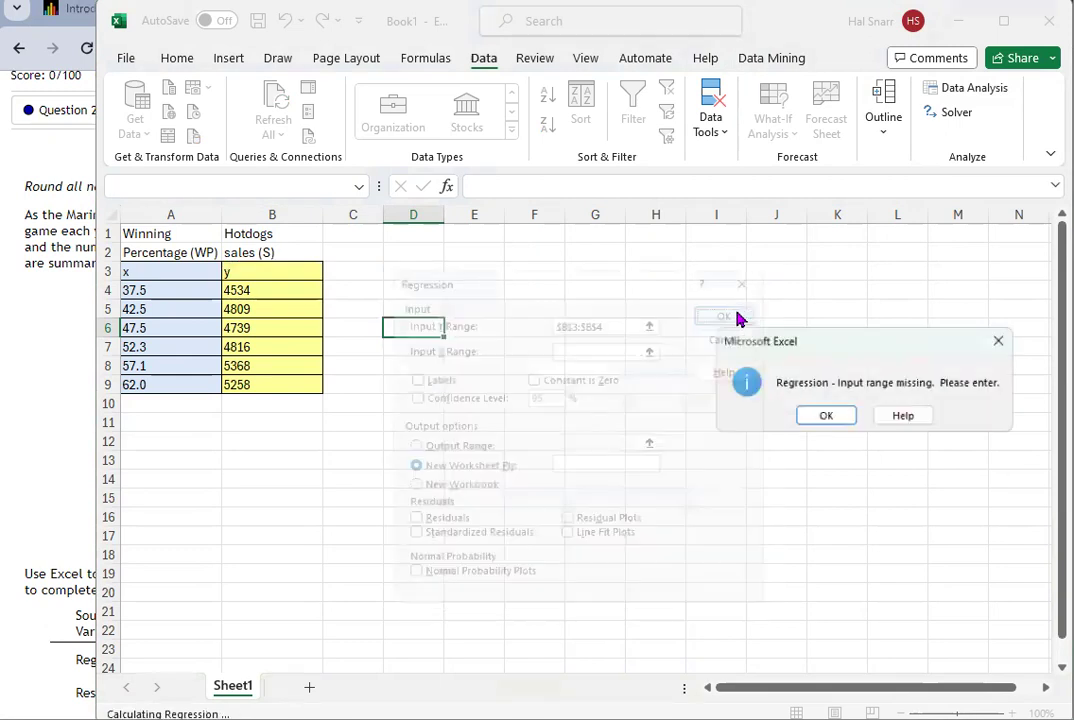
click(825, 421)
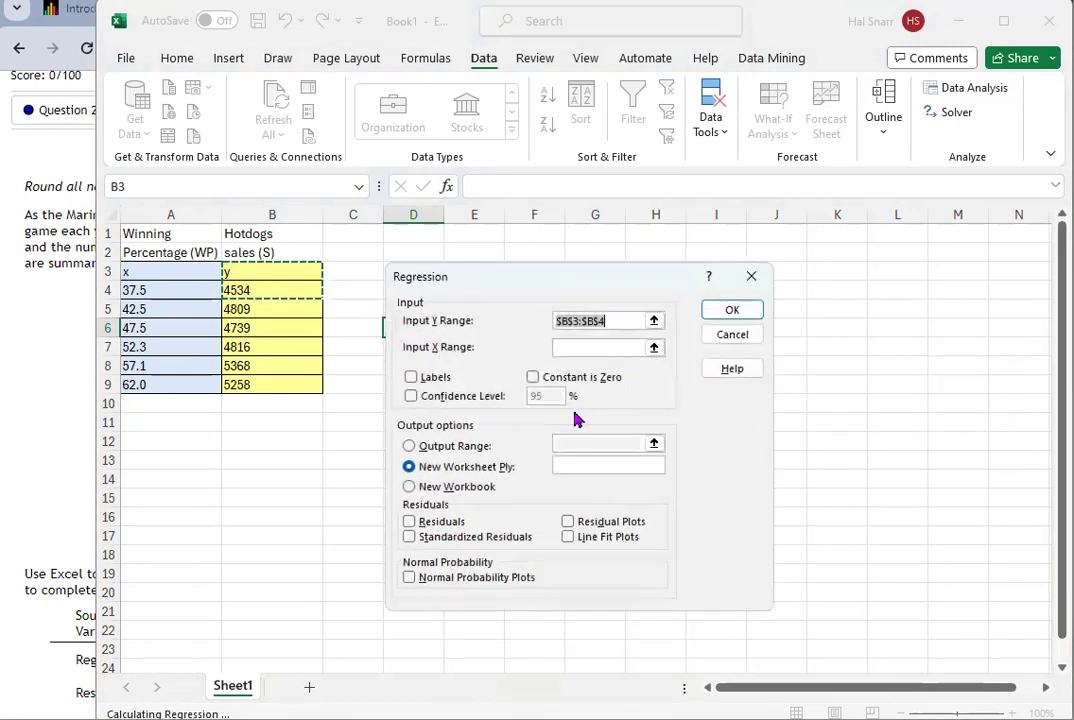
click(751, 279)
click(720, 416)
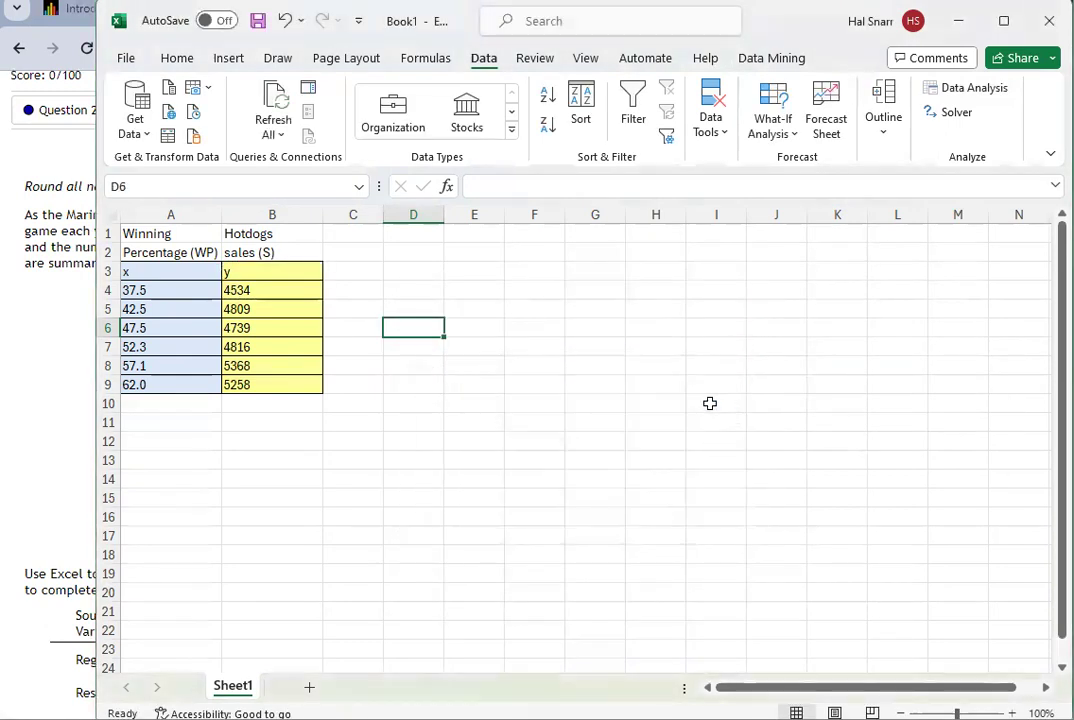
Step: Move the x and y labels from A3:B3 to E3:F3 and change the header in B2 to Hotdog sales
click(227, 255)
drag(168, 271, 542, 283)
click(236, 253)
double_click(227, 252)
text(Hot)
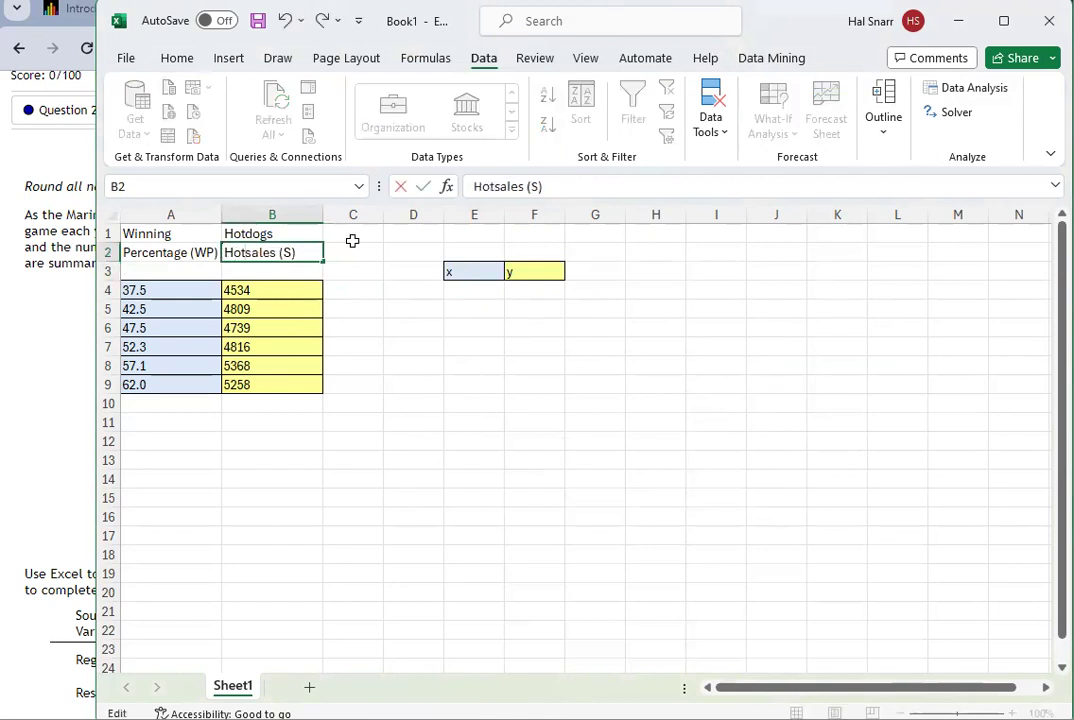
text(dog)
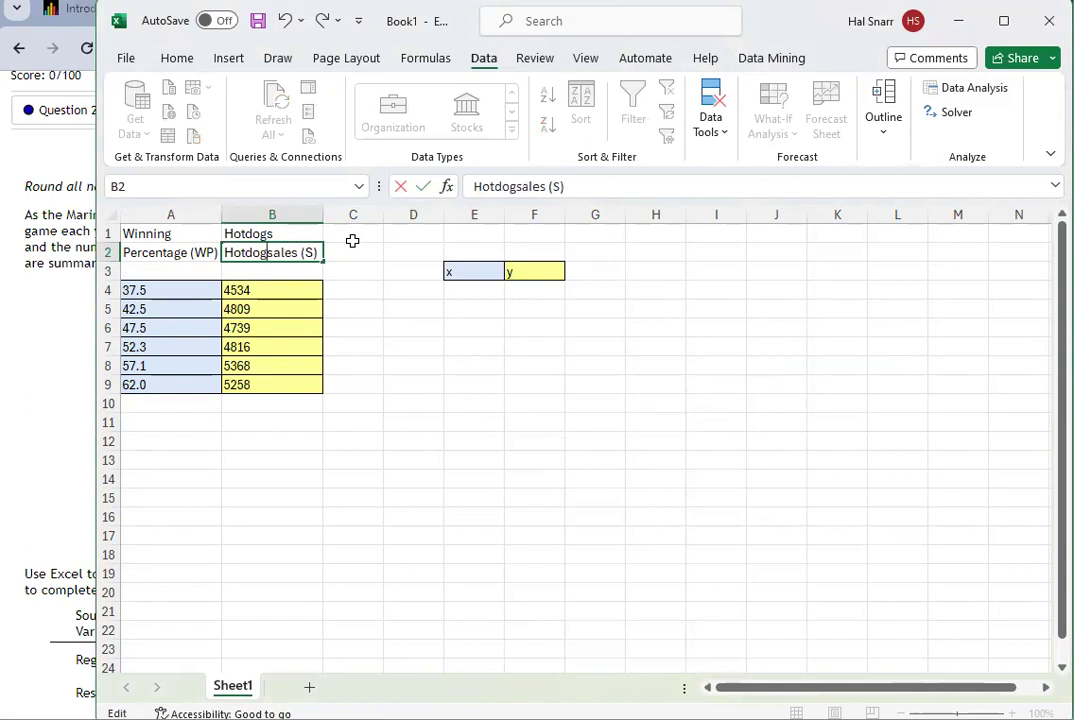
key(Delete)
key(Delete)
key(Delete)
key(Delete)
key(Return)
Step: Shorten the winning percentage header in A2 to WP
key(Up)
key(Left)
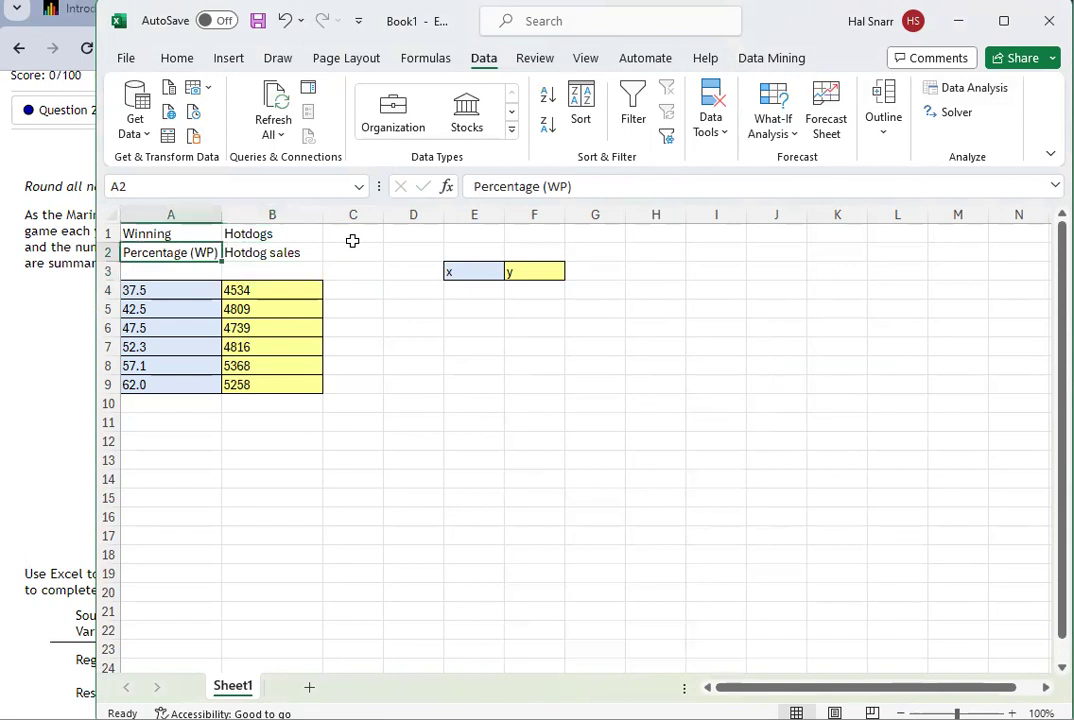
click(470, 186)
key(Delete)
key(Delete)
key(Delete)
key(Delete)
key(Delete)
key(Delete)
key(Delete)
key(Delete)
key(Delete)
key(Delete)
key(Delete)
key(Delete)
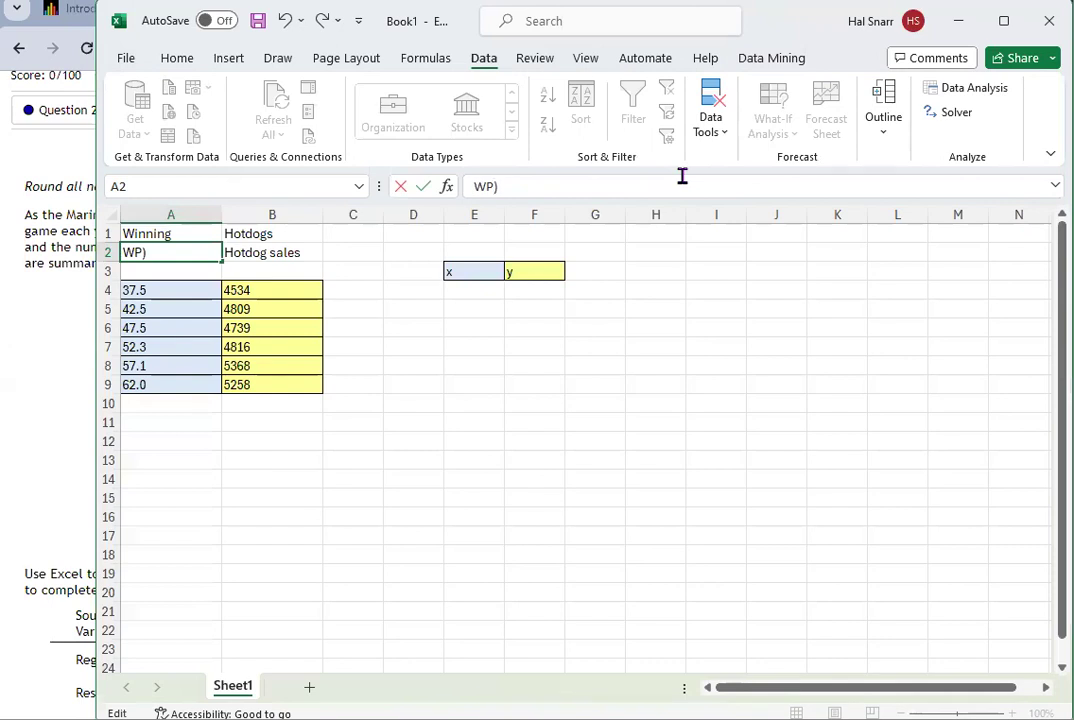
key(Return)
key(Up)
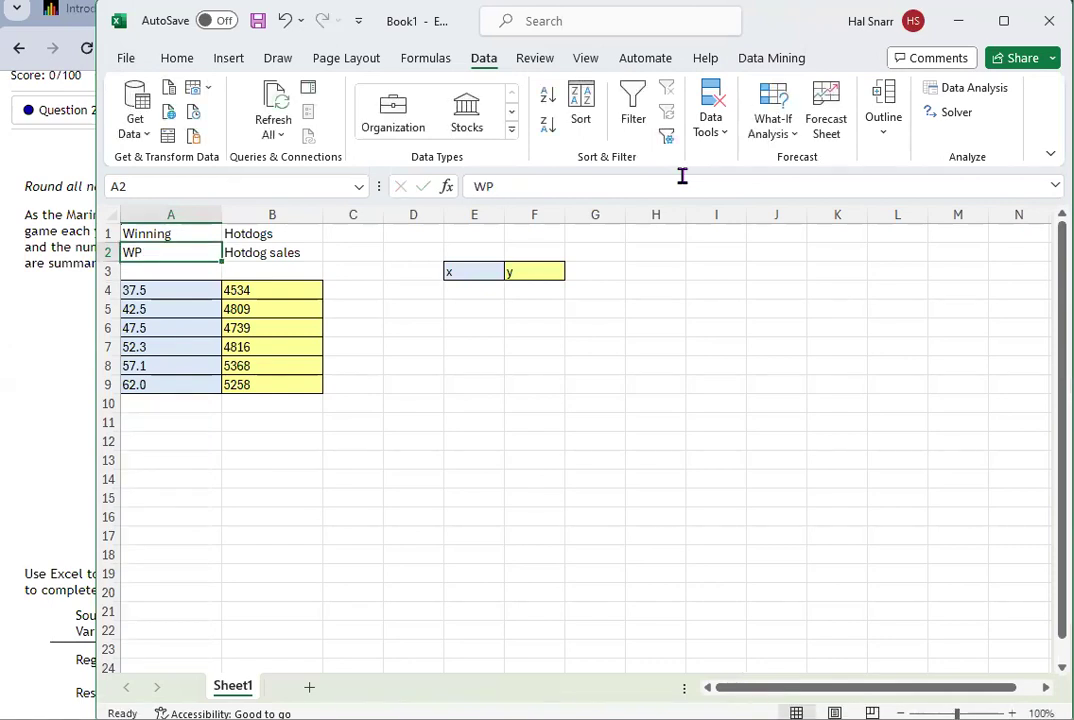
Step: Move the WP and Hotdog sales headers down to A3:B3, and move the x and y labels to A1:B1, replacing the existing text
mouse_move(174, 256)
mouse_down()
mouse_move(223, 250)
mouse_move(248, 262)
mouse_move(252, 281)
mouse_up()
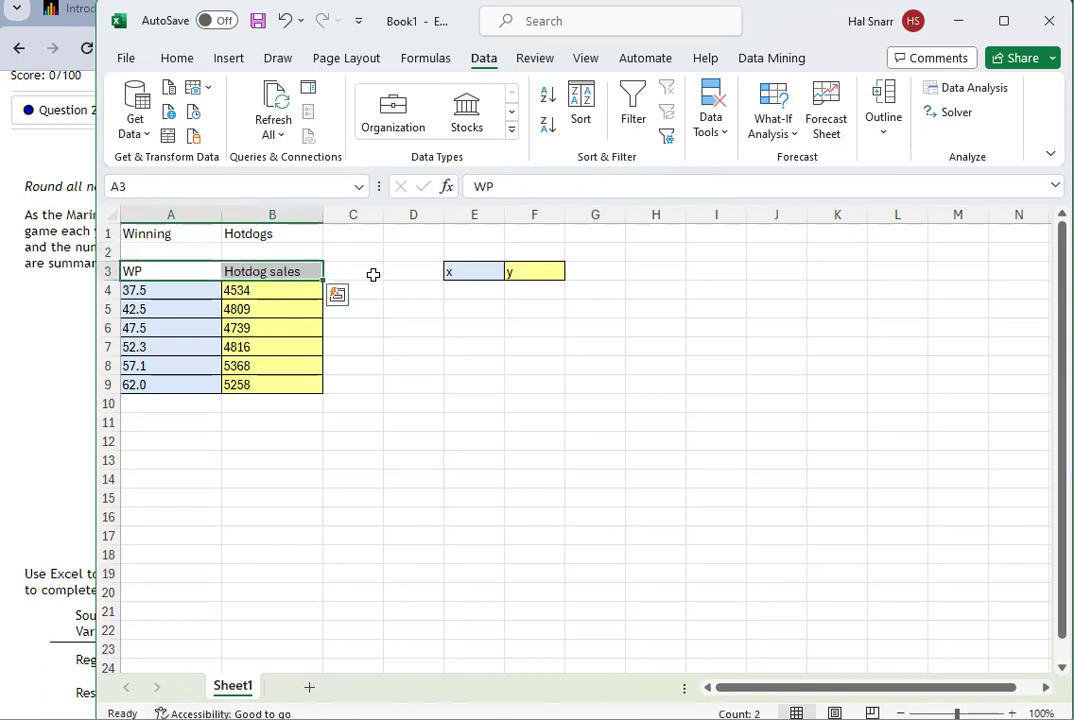
click(473, 283)
drag(467, 268, 237, 242)
click(827, 416)
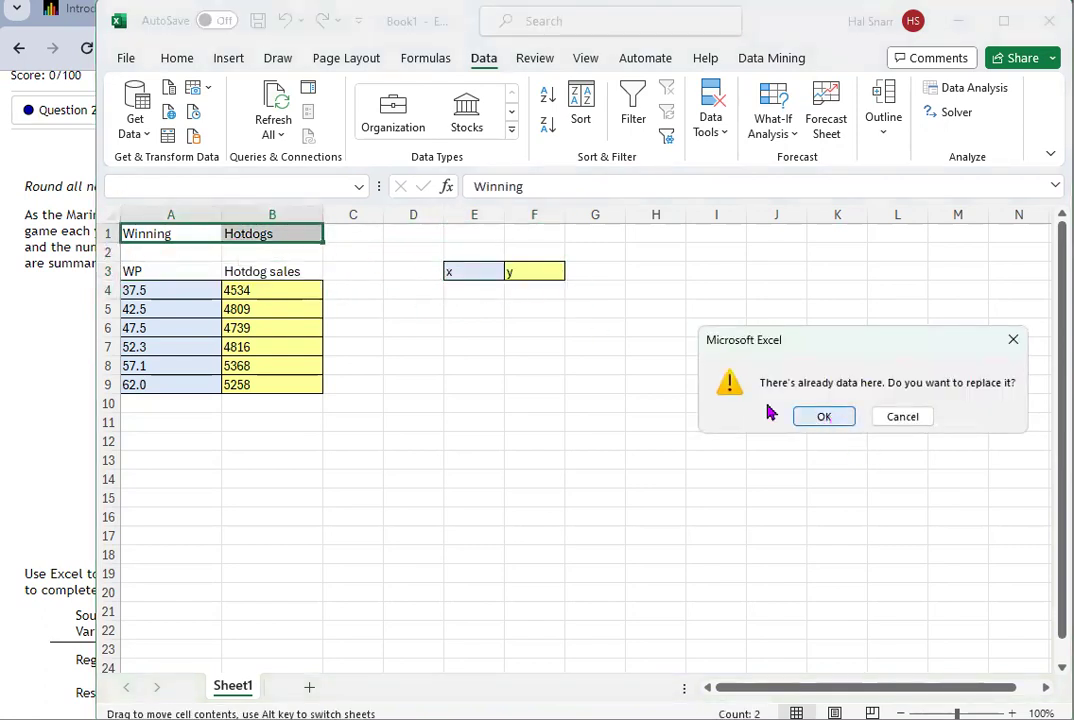
Step: Delete the empty row 2 between the x and y labels and the column headers
click(104, 252)
right_click(104, 252)
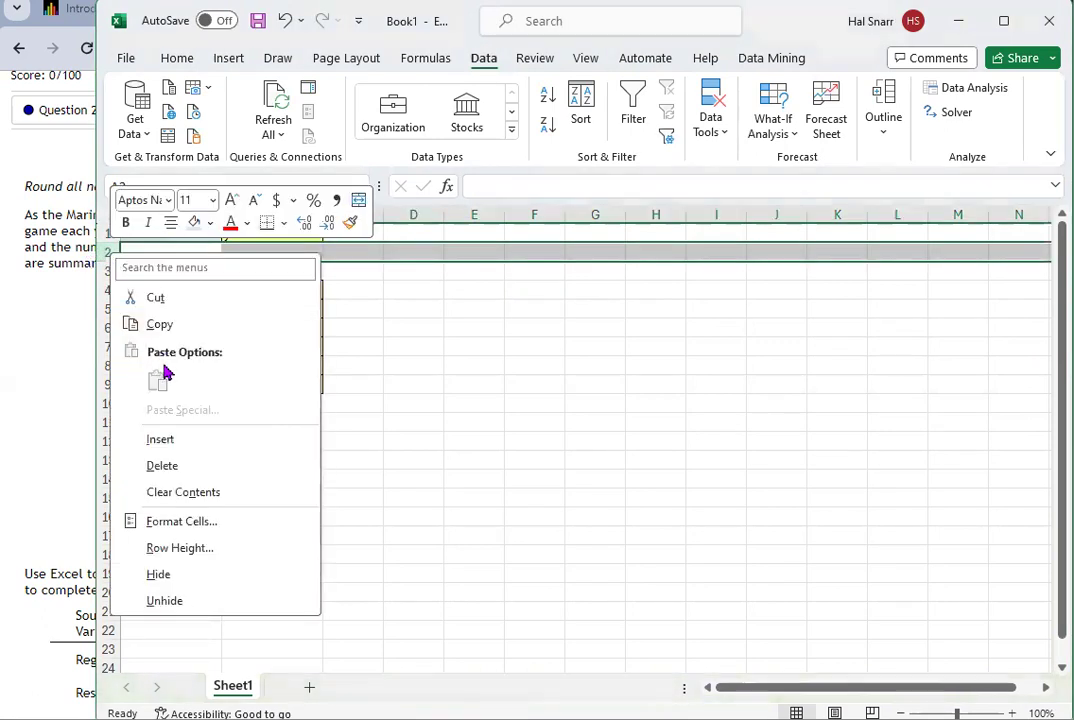
click(172, 463)
click(475, 455)
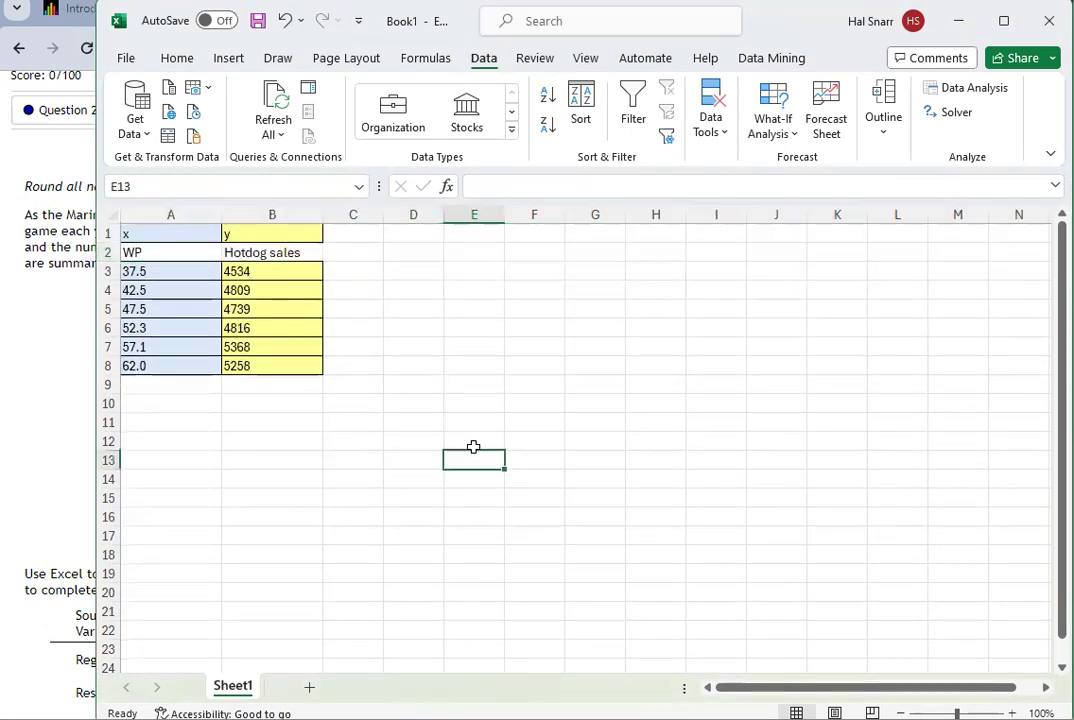
Step: Review the x data in A1:A8 and the y data in B1:B8, including their labels and headers
click(174, 254)
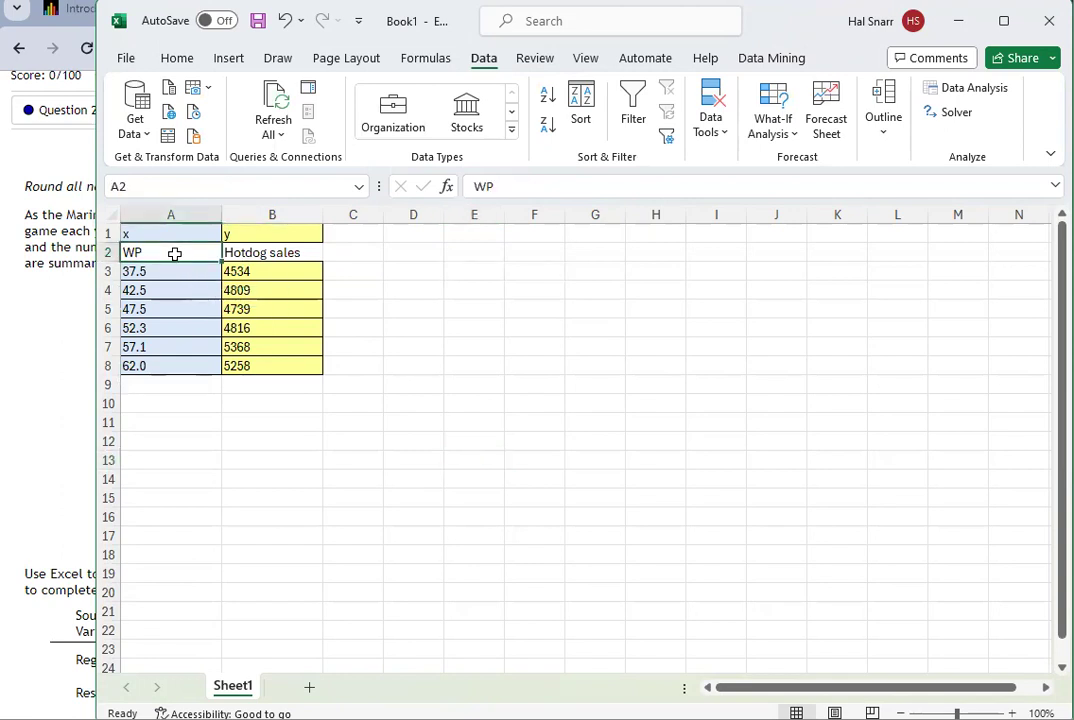
drag(176, 258, 173, 360)
click(174, 230)
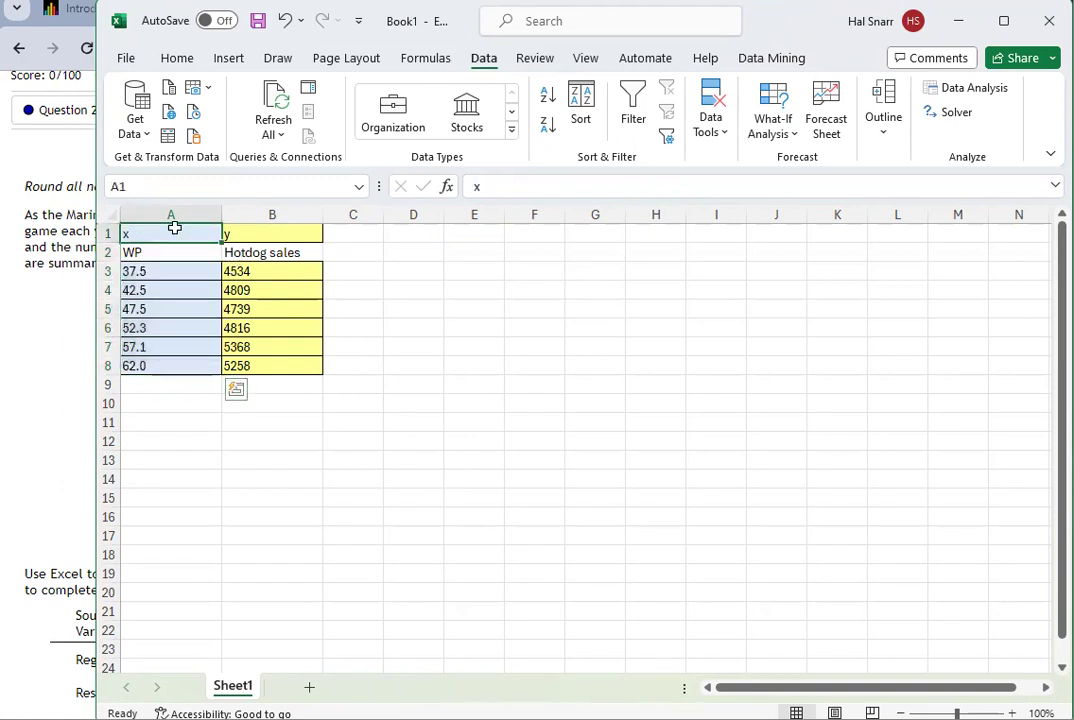
drag(174, 229, 242, 366)
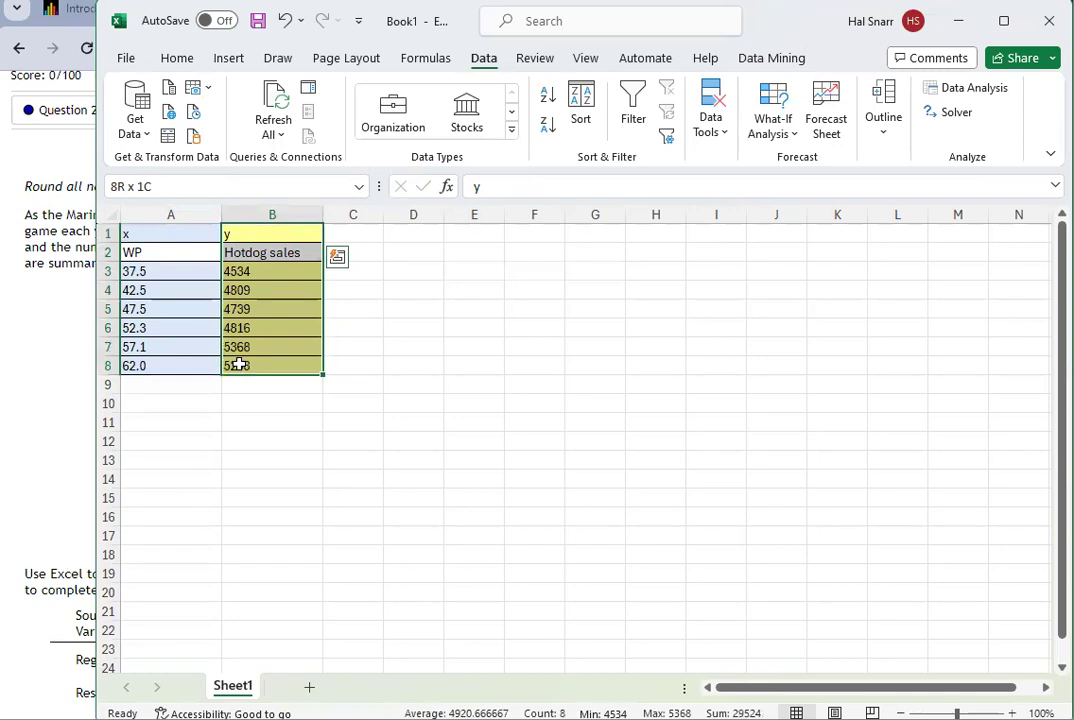
drag(153, 230, 146, 357)
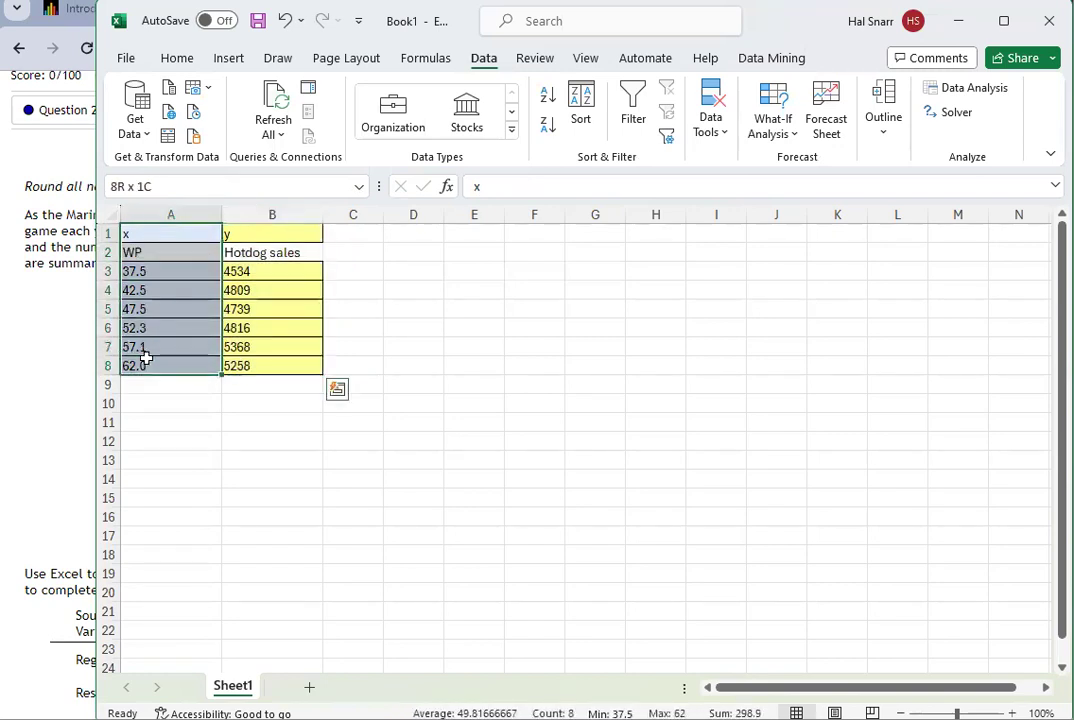
drag(270, 233, 272, 360)
click(753, 380)
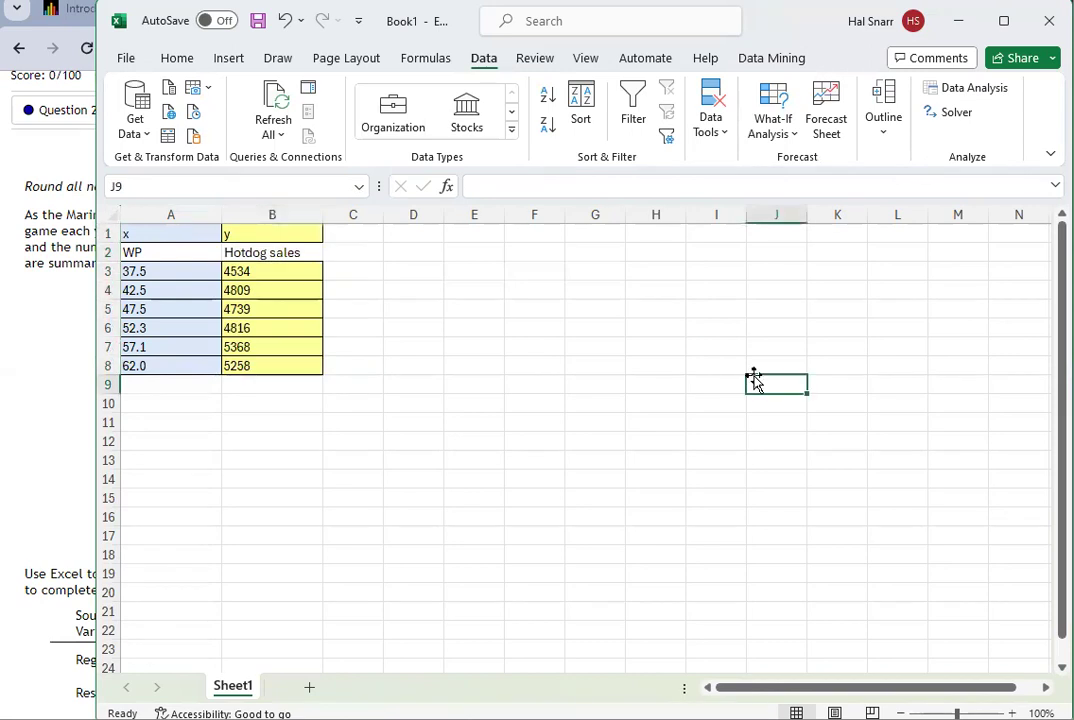
Step: Start a Regression analysis with B2:B8, including the Hotdog sales header, as the Y input range
click(960, 90)
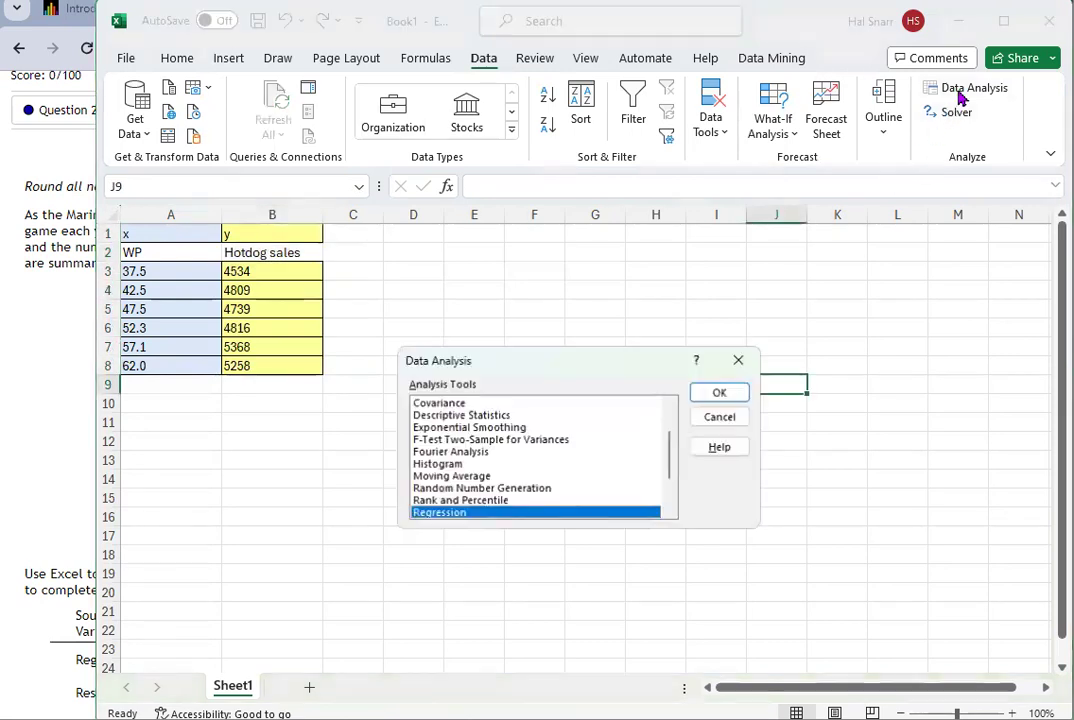
click(725, 392)
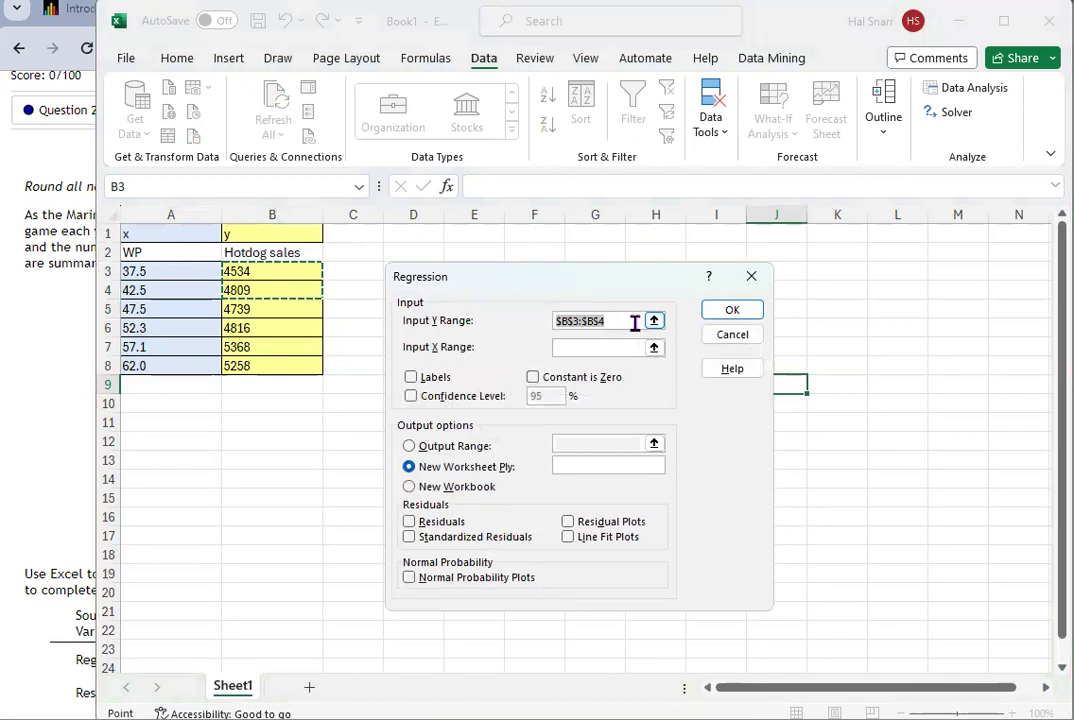
click(265, 252)
drag(265, 253, 283, 365)
Step: Set the regression's X input range to A2:A8, including the WP header
click(643, 348)
click(653, 350)
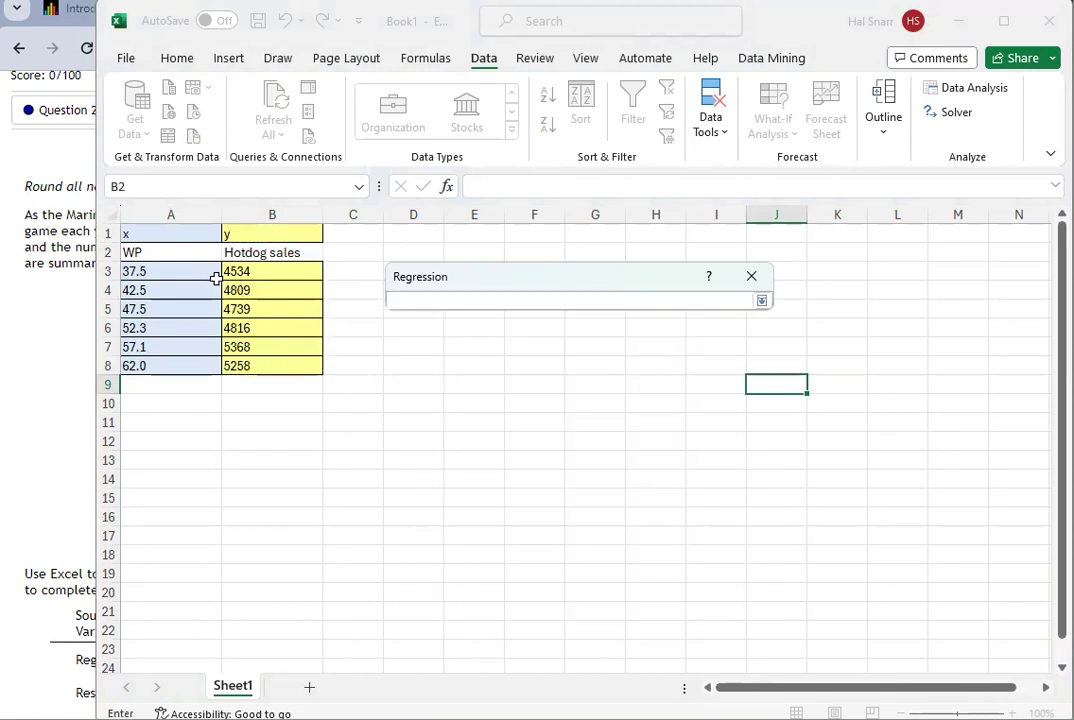
click(170, 253)
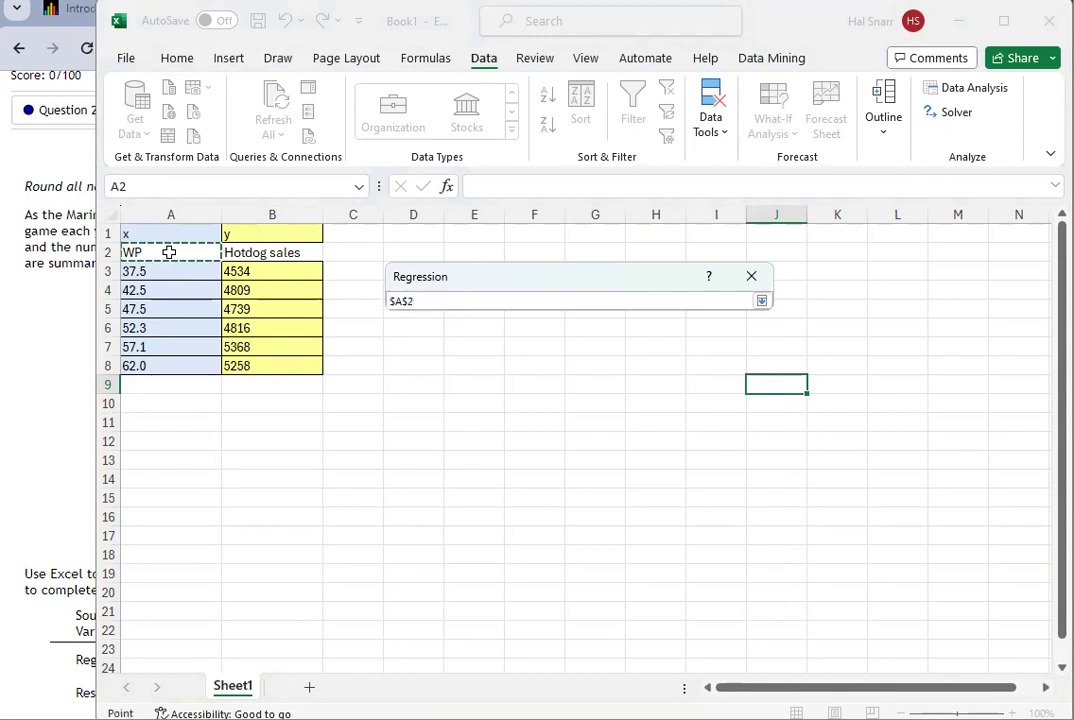
drag(174, 259, 176, 379)
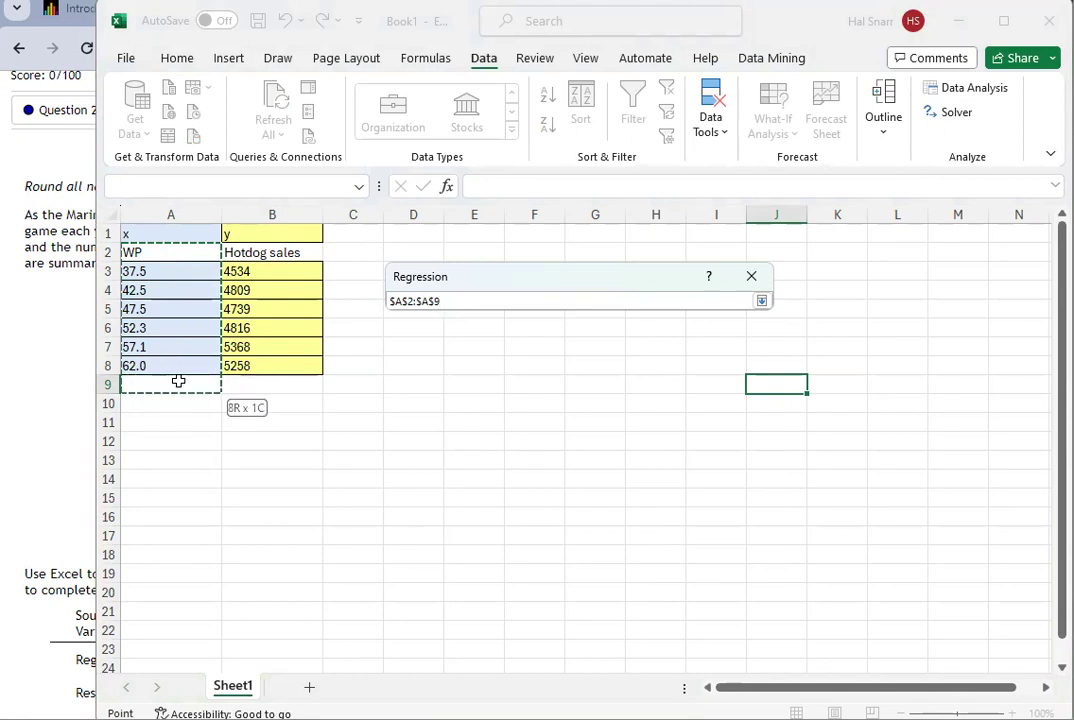
drag(178, 381, 180, 357)
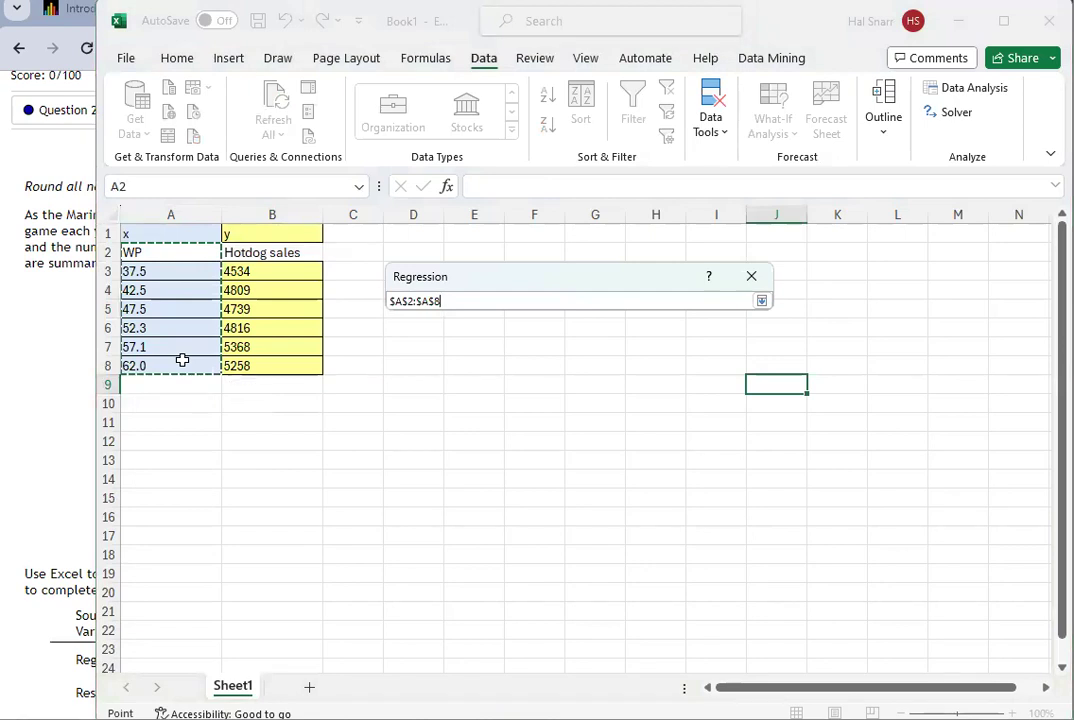
click(761, 301)
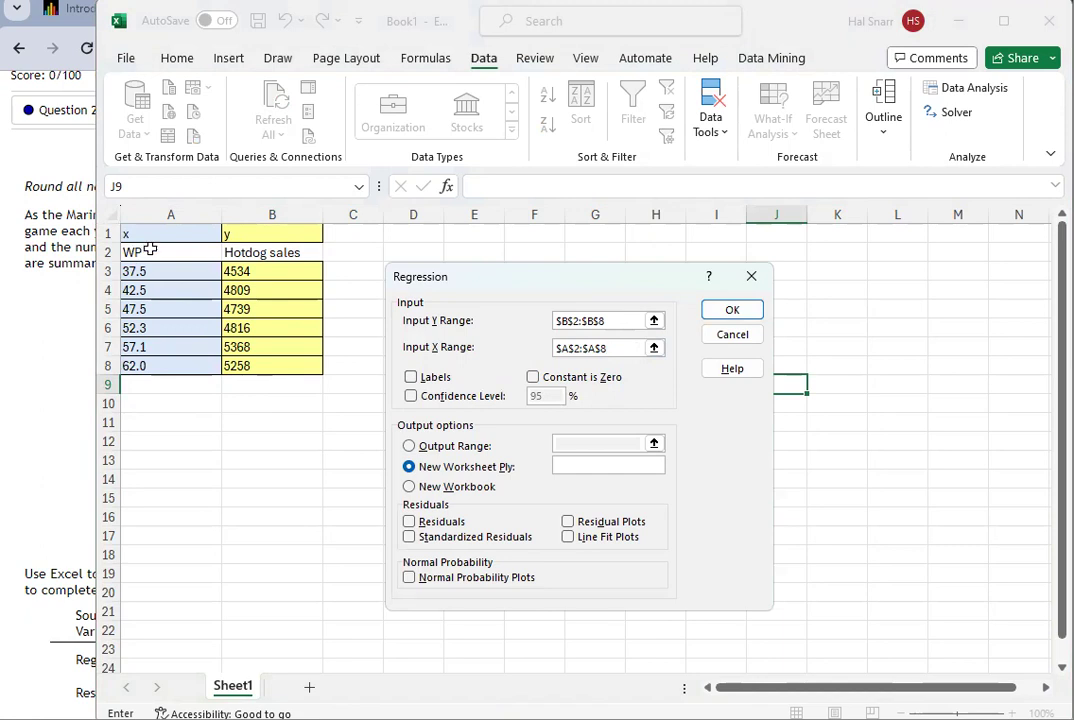
Step: Enable Labels, set the regression's output range to A10 on the current sheet, and run the analysis
click(411, 378)
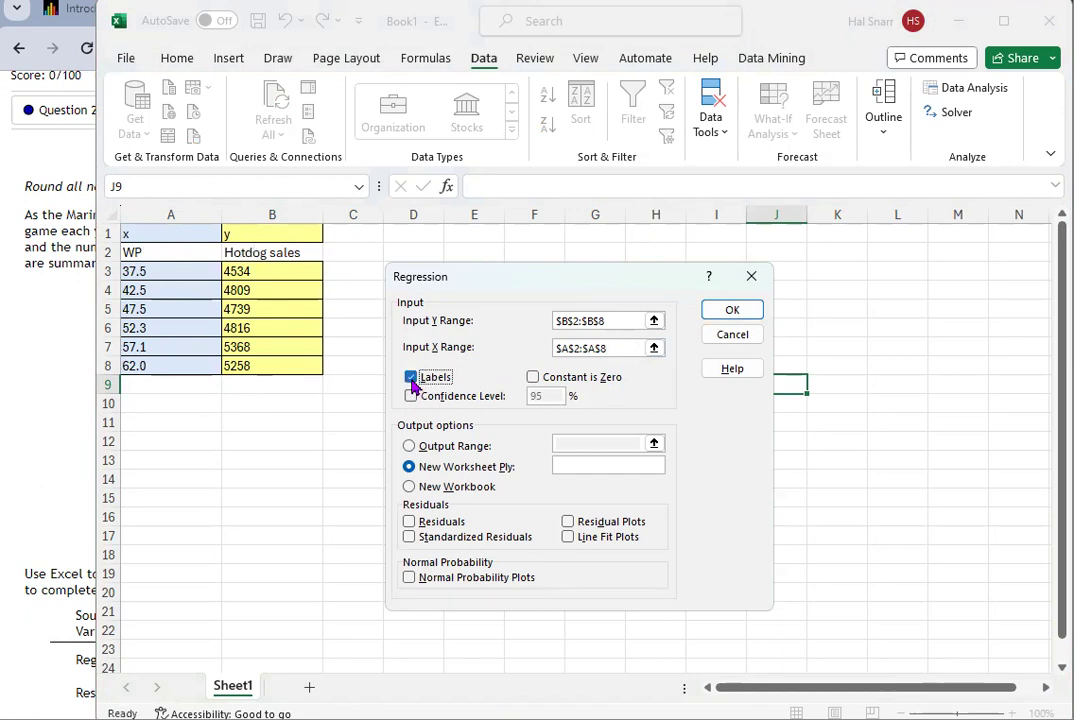
click(409, 447)
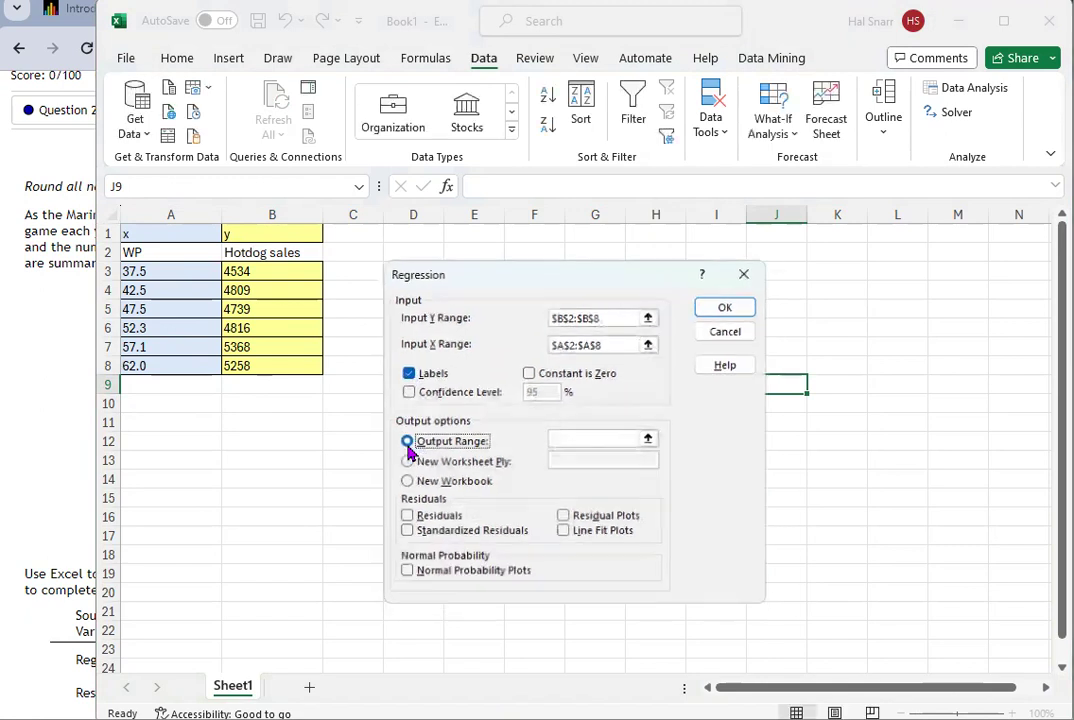
click(557, 433)
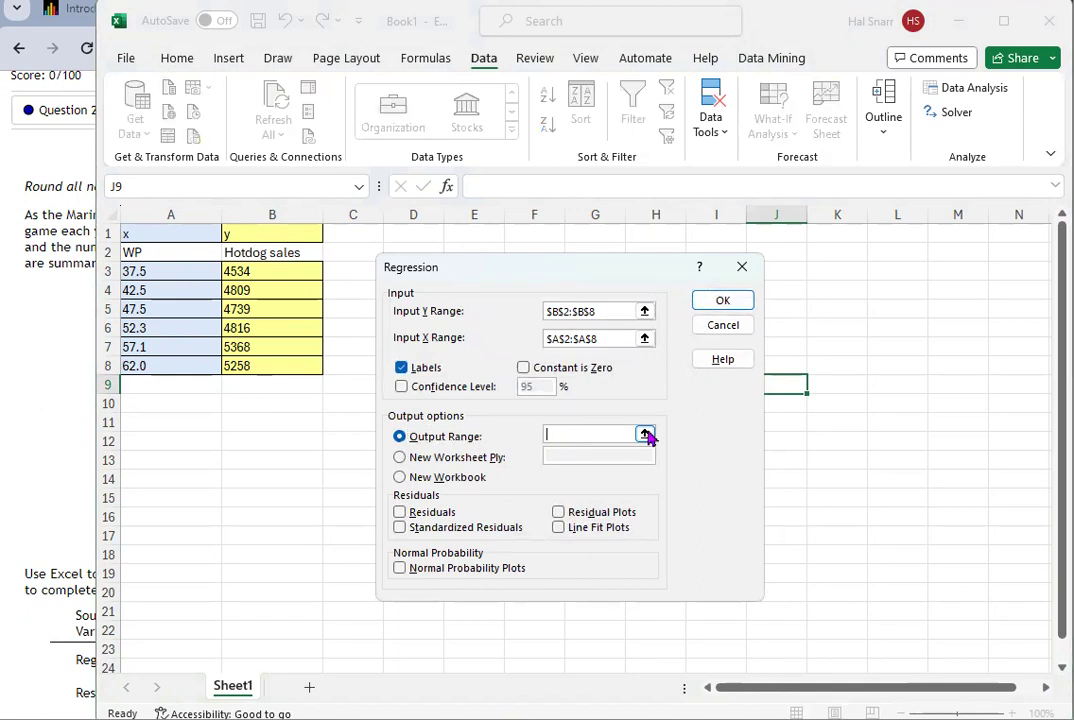
click(646, 436)
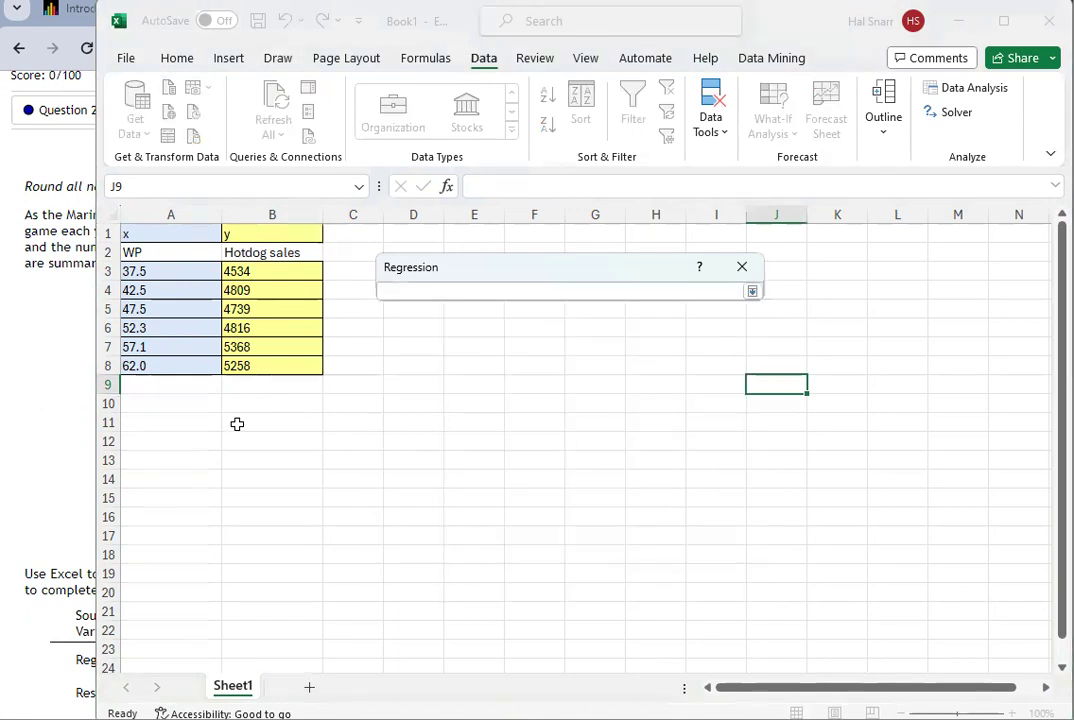
click(165, 404)
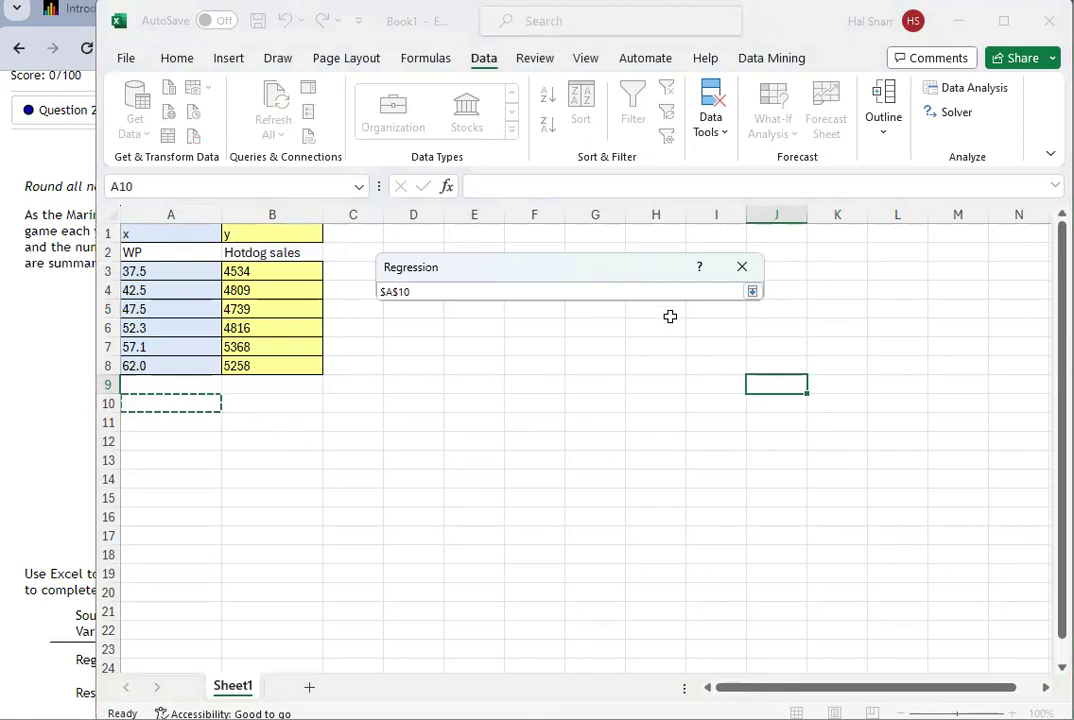
click(751, 291)
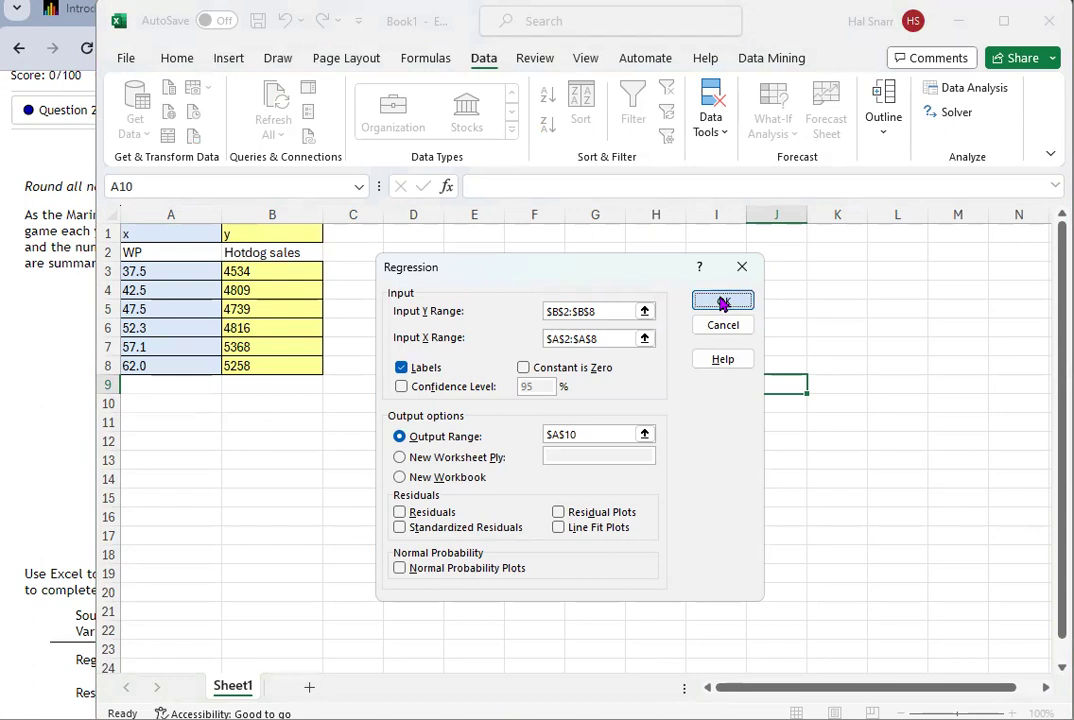
click(723, 303)
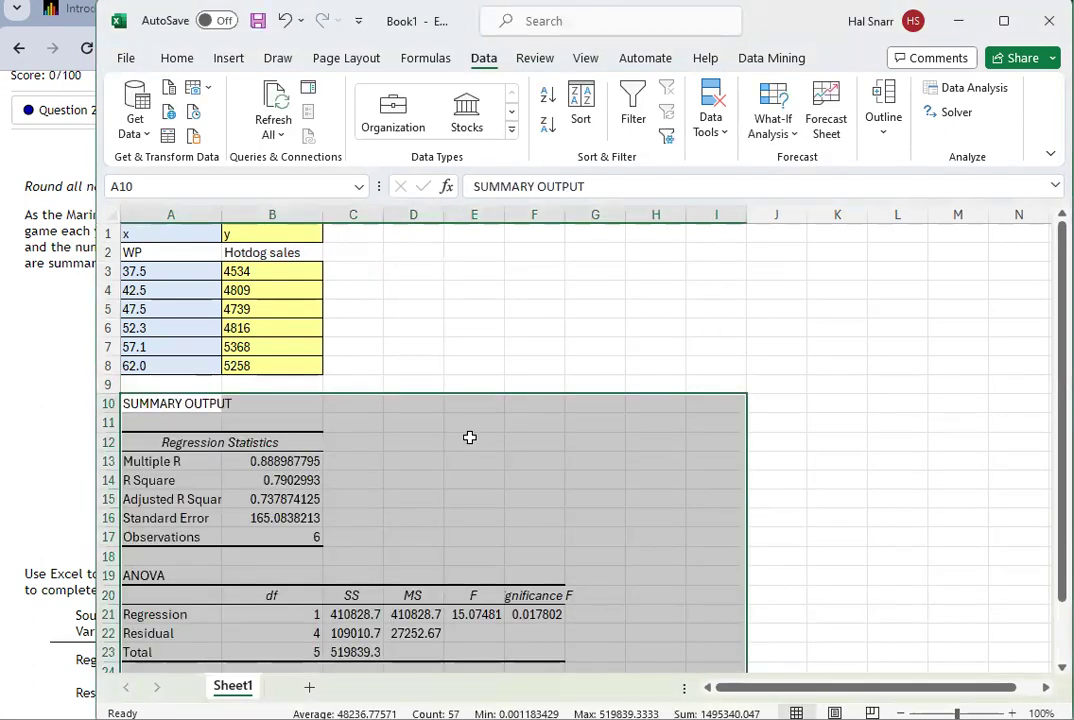
Step: Widen column A and autofit the other regression output columns so the headings and values fit
scroll(393, 437, down, 2)
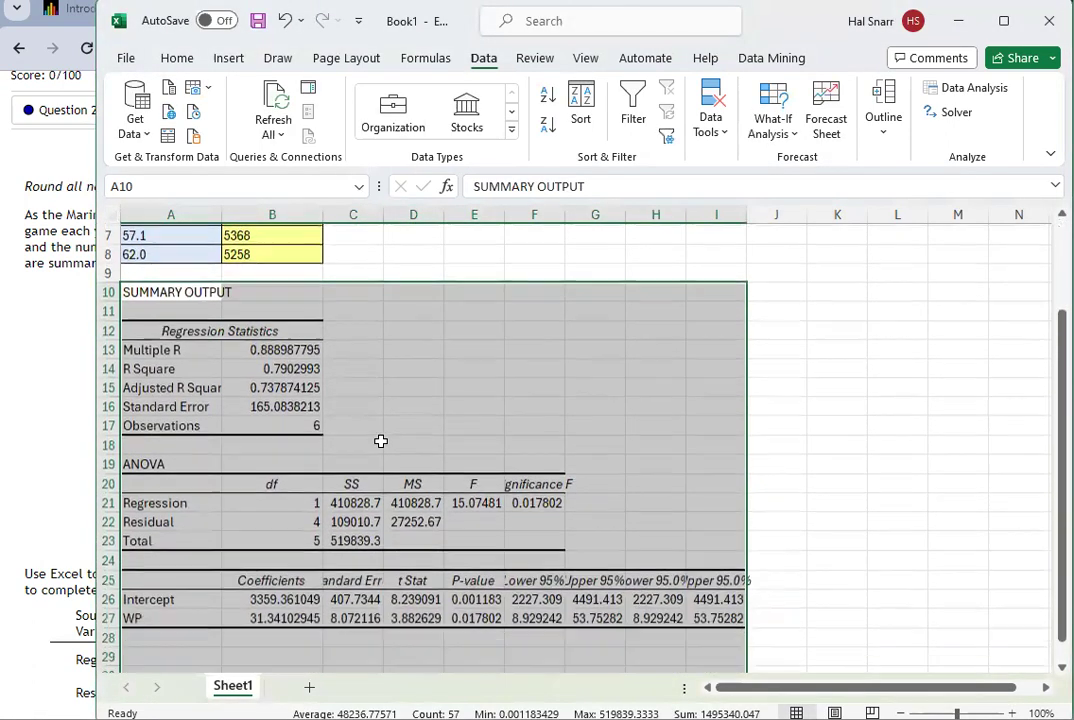
click(184, 212)
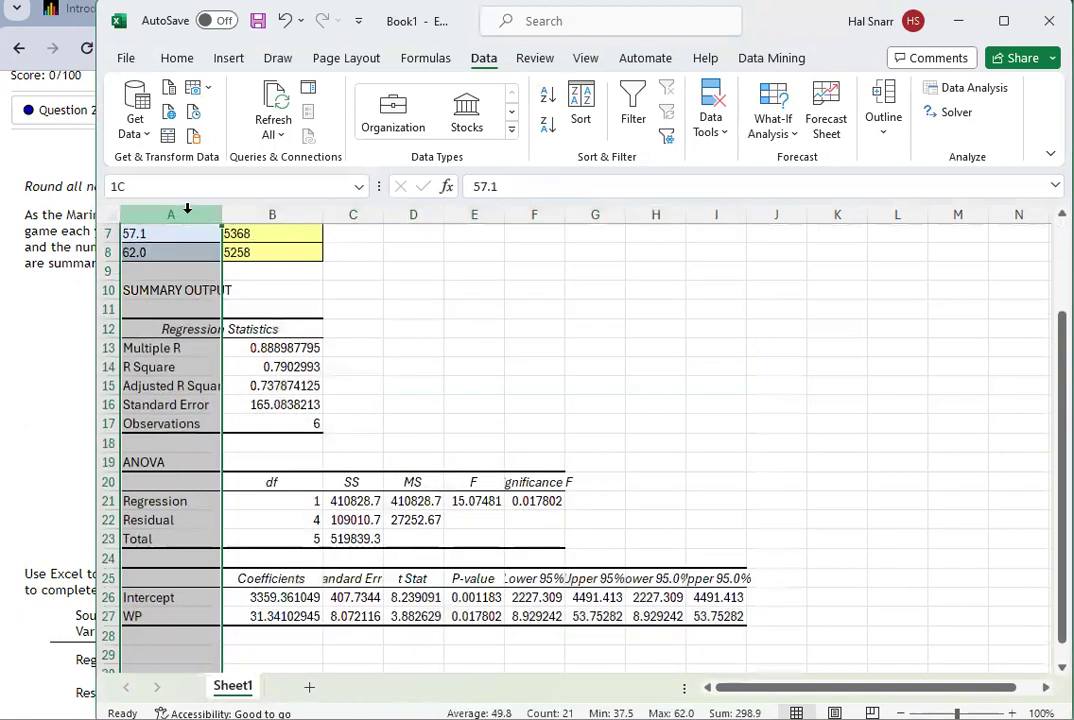
drag(222, 216, 236, 222)
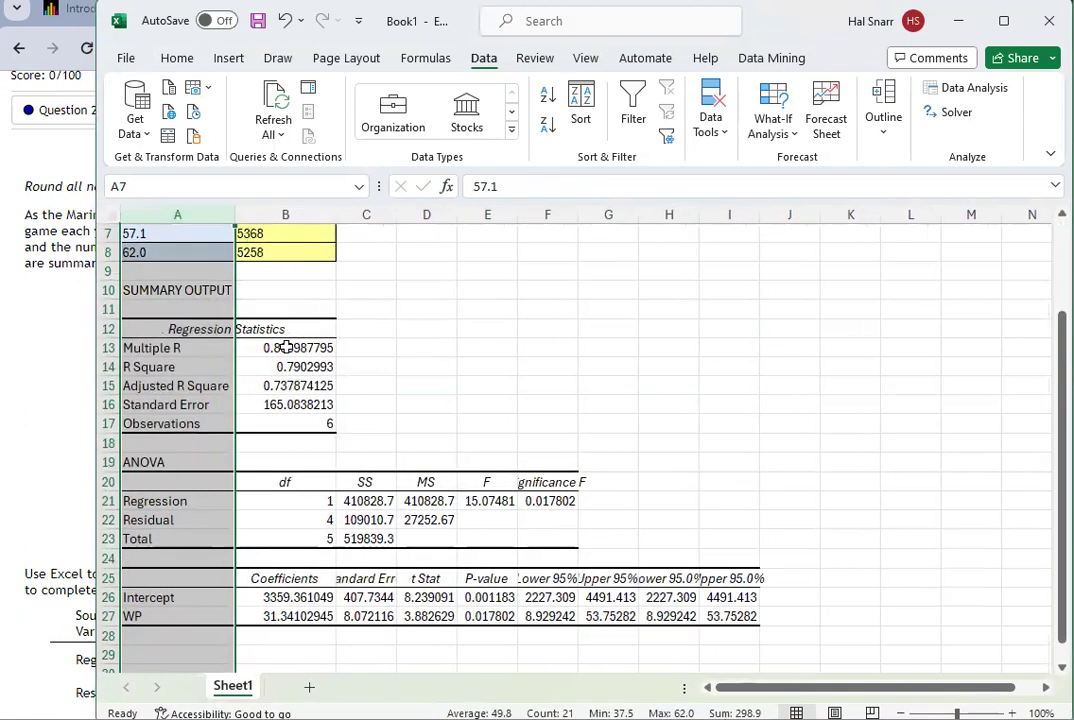
click(288, 216)
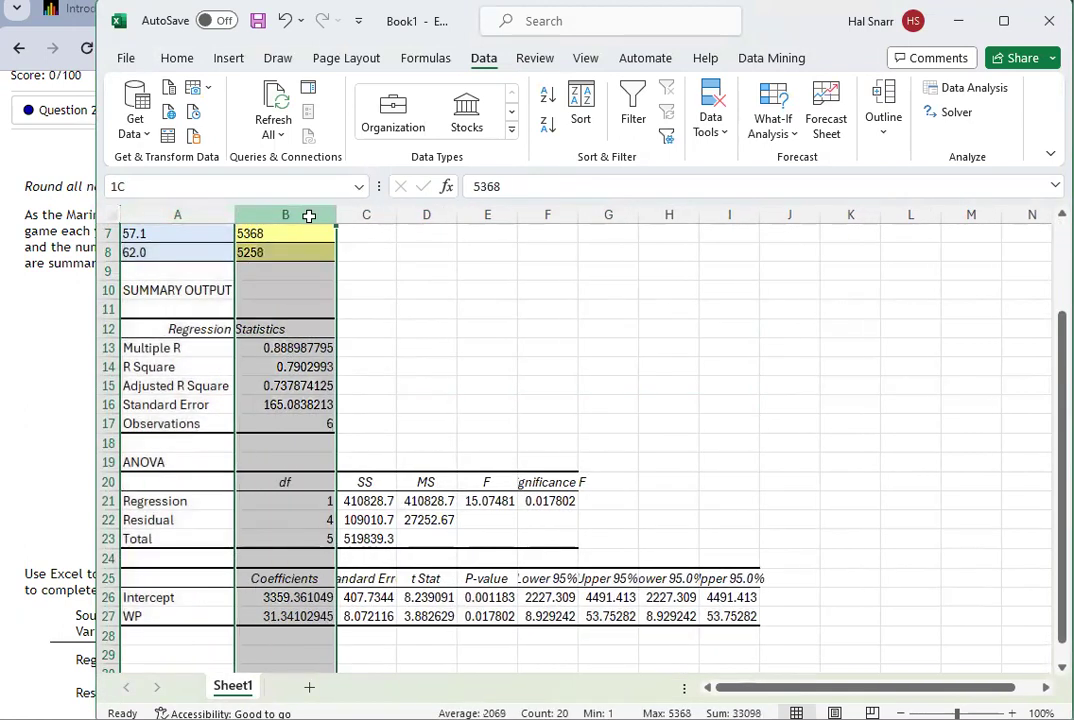
drag(322, 214, 669, 214)
double_click(319, 214)
Step: Clear the Lower and Upper 95% confidence limit columns, F25:I27, from the coefficients table
drag(877, 635, 920, 598)
drag(968, 652, 594, 621)
click(812, 620)
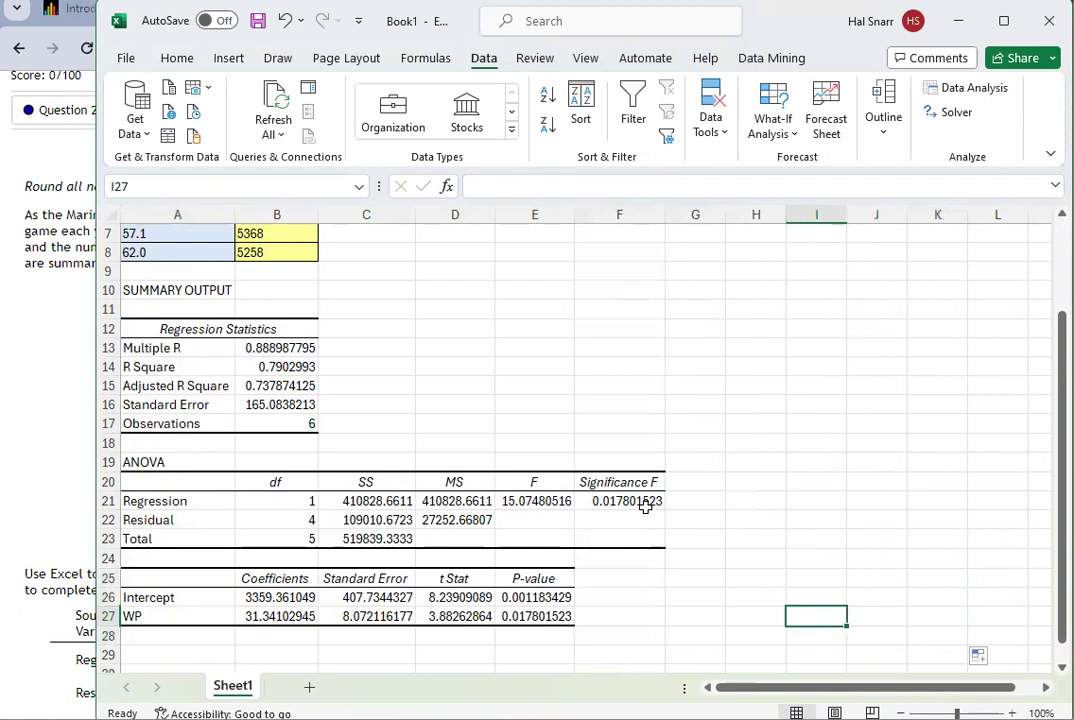
Step: Format the regression statistics B13:B16, the ANOVA values C21:F23 and the coefficient values B26:E27 to three decimal places
click(281, 348)
drag(281, 348, 281, 395)
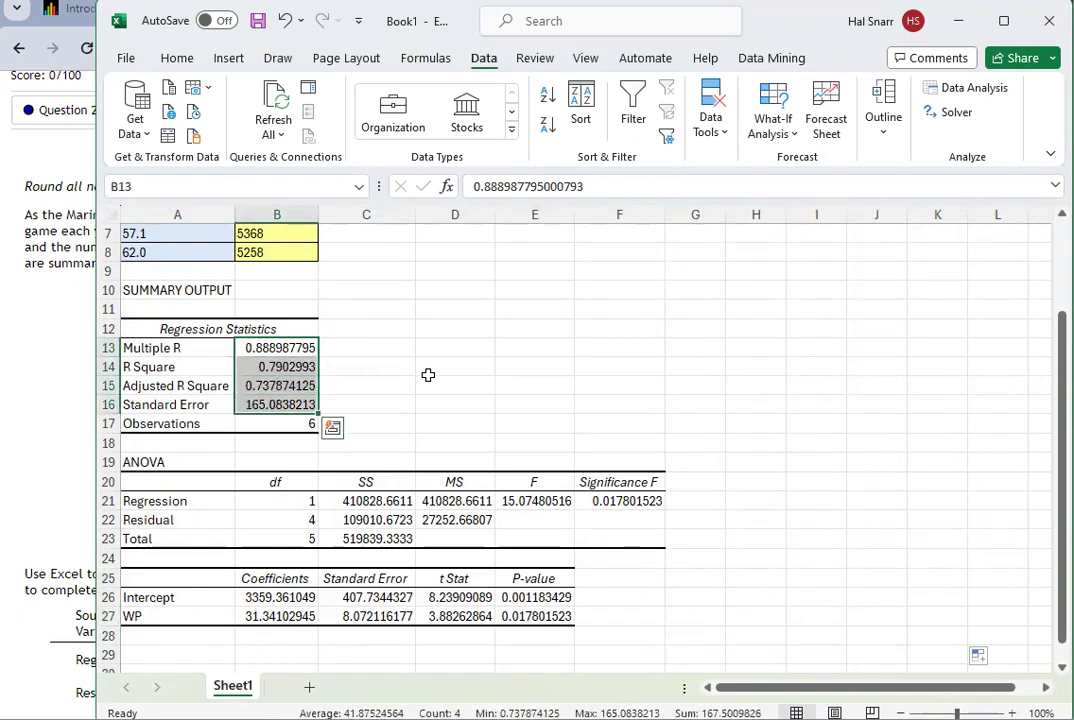
drag(367, 502, 635, 540)
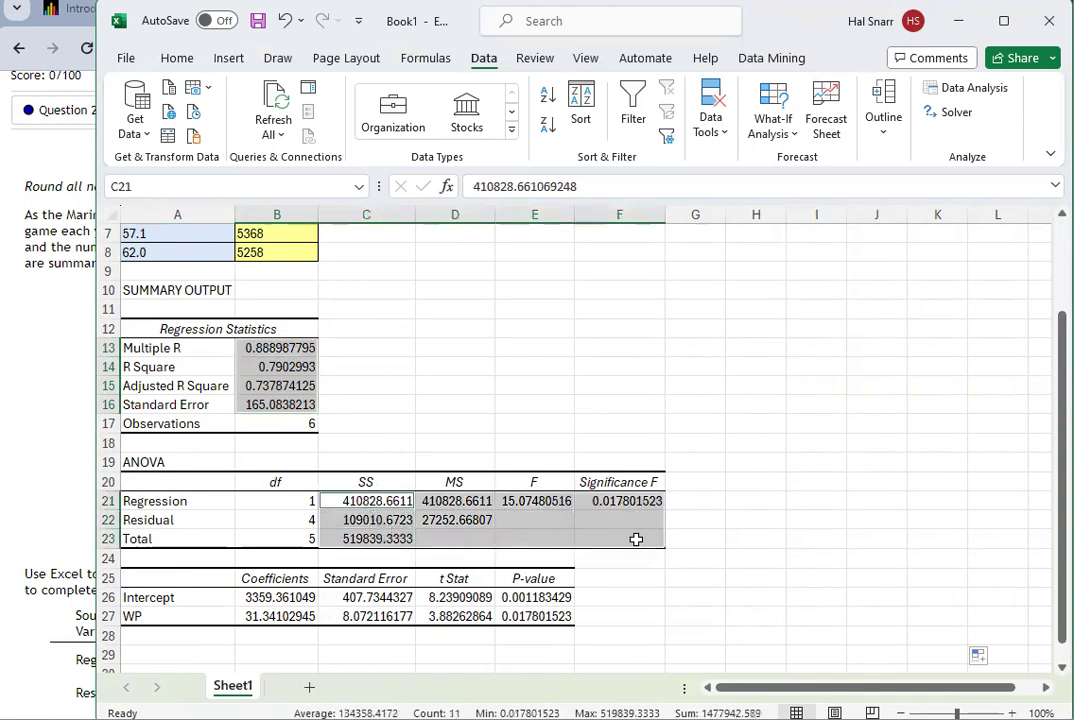
drag(277, 600, 550, 615)
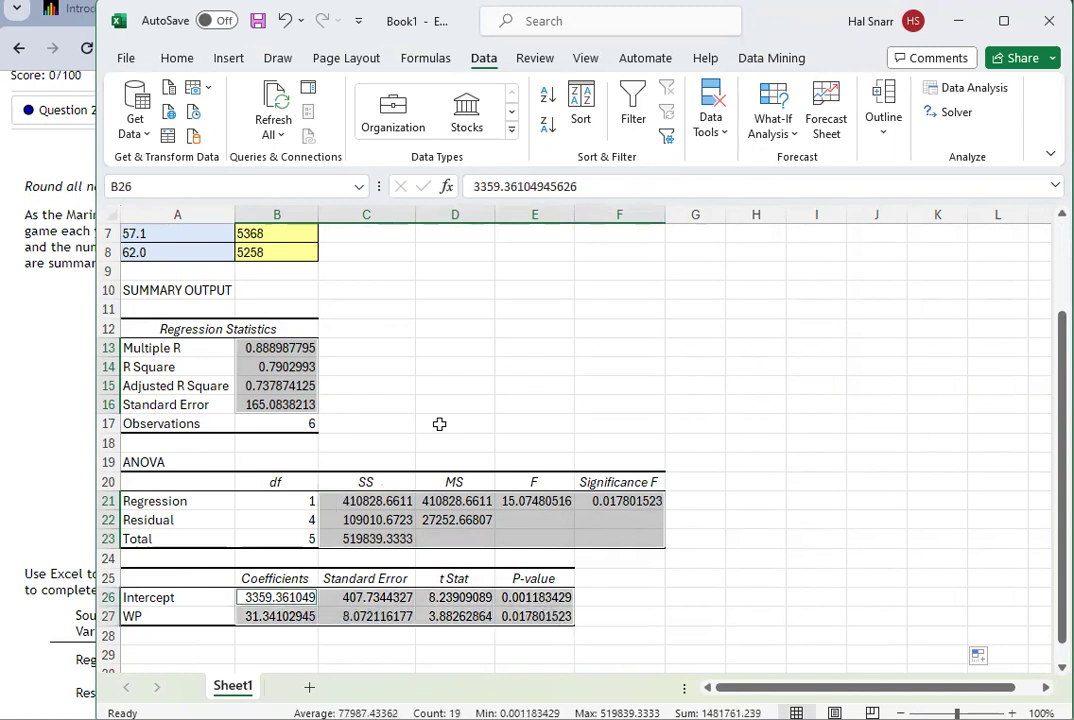
click(179, 60)
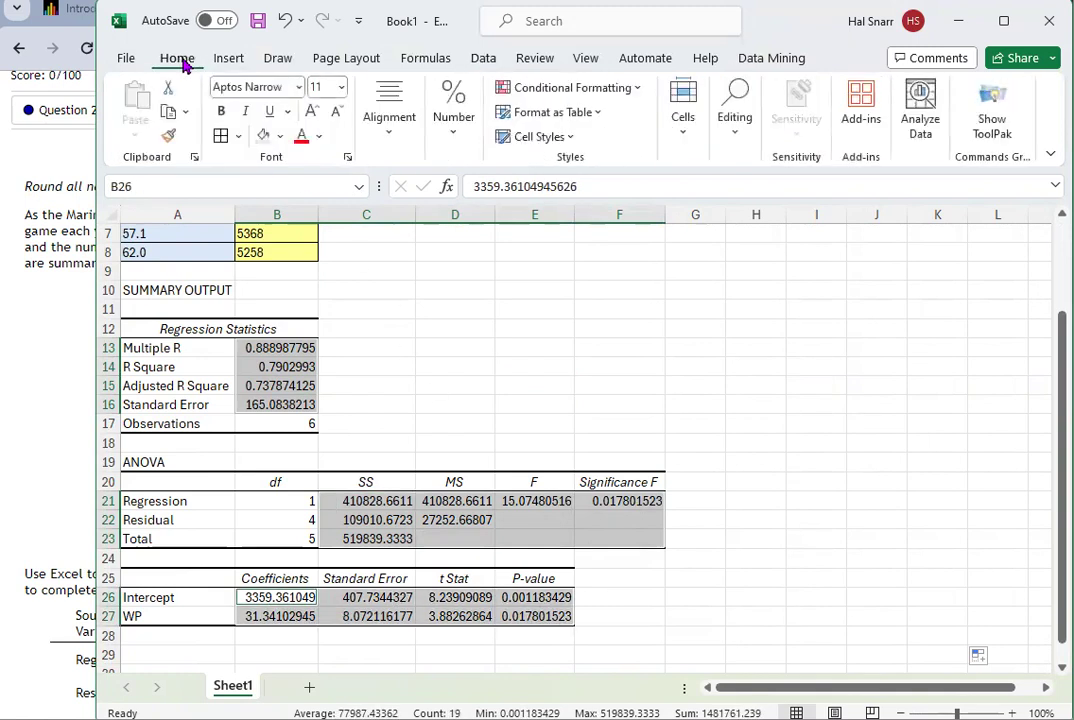
click(454, 132)
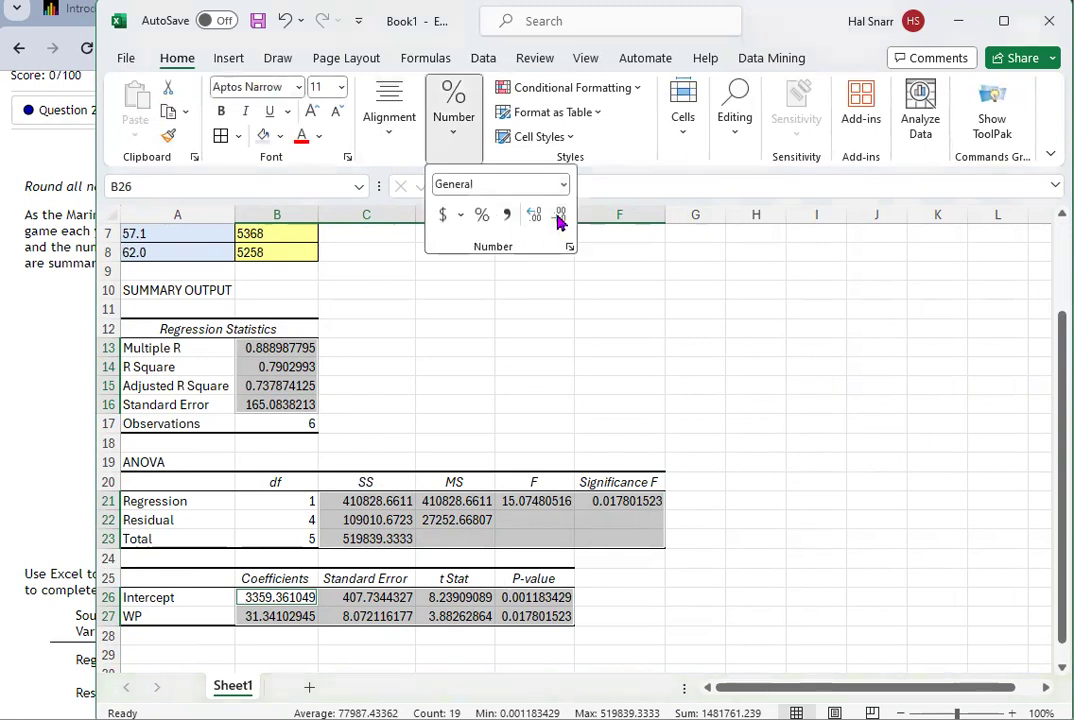
click(560, 217)
click(560, 217)
click(560, 217)
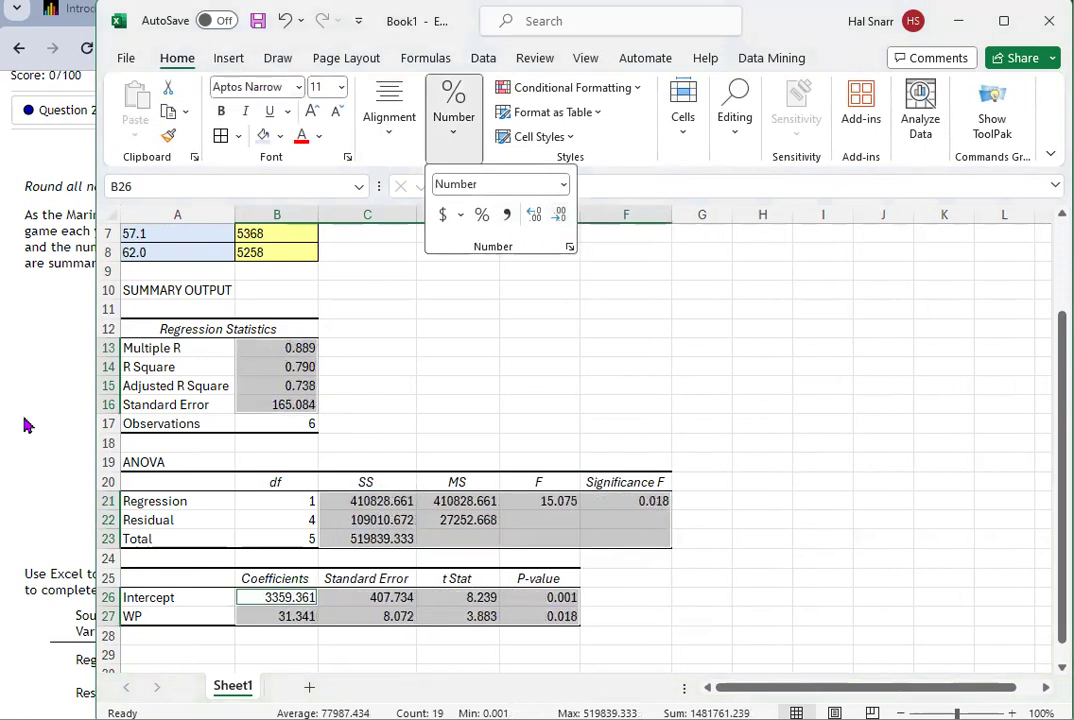
key(Escape)
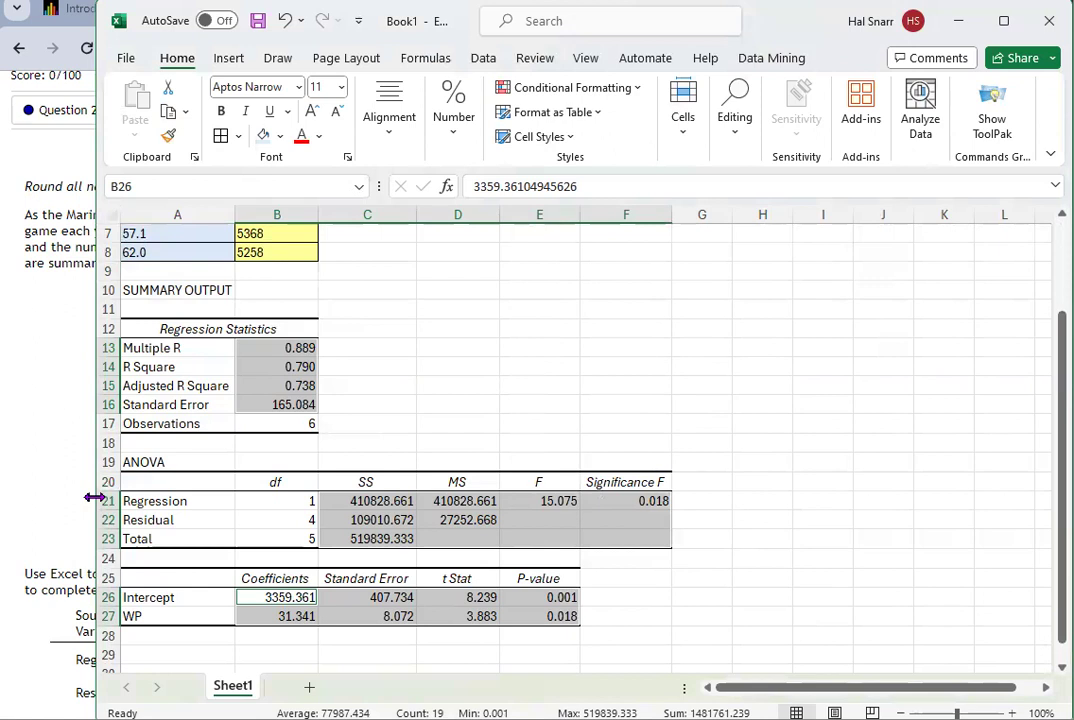
Step: Fit the MyOpenMath browser window beside the Excel output and enter 1 as the Regression degrees of freedom
drag(94, 497, 551, 497)
scroll(211, 472, down, 2)
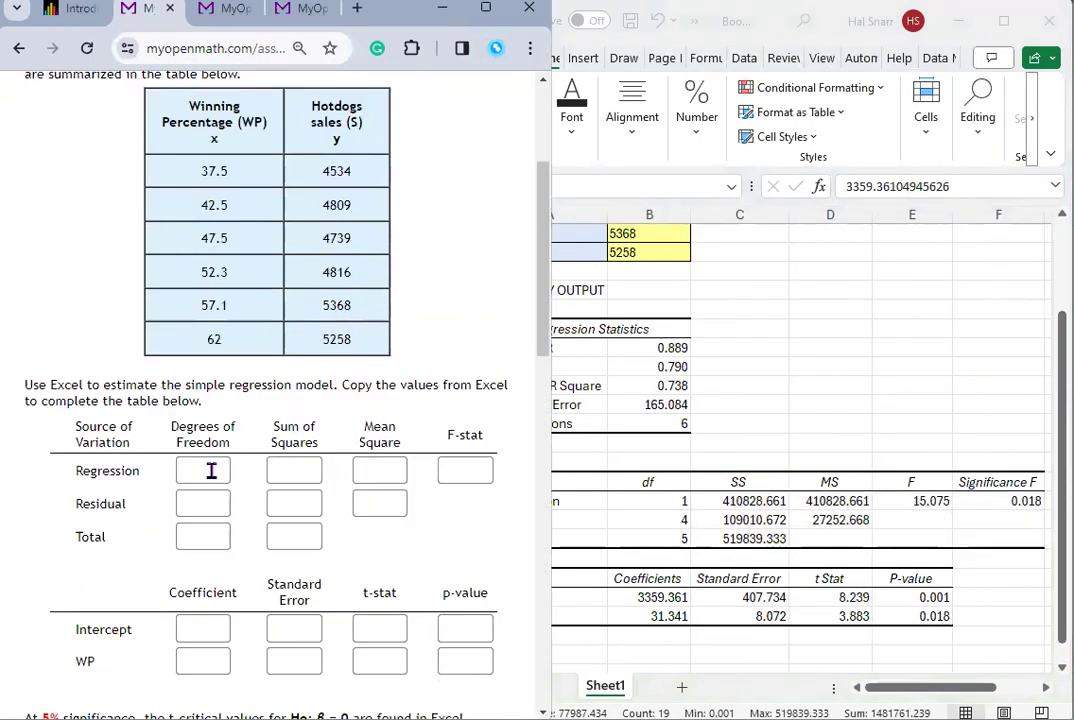
click(211, 471)
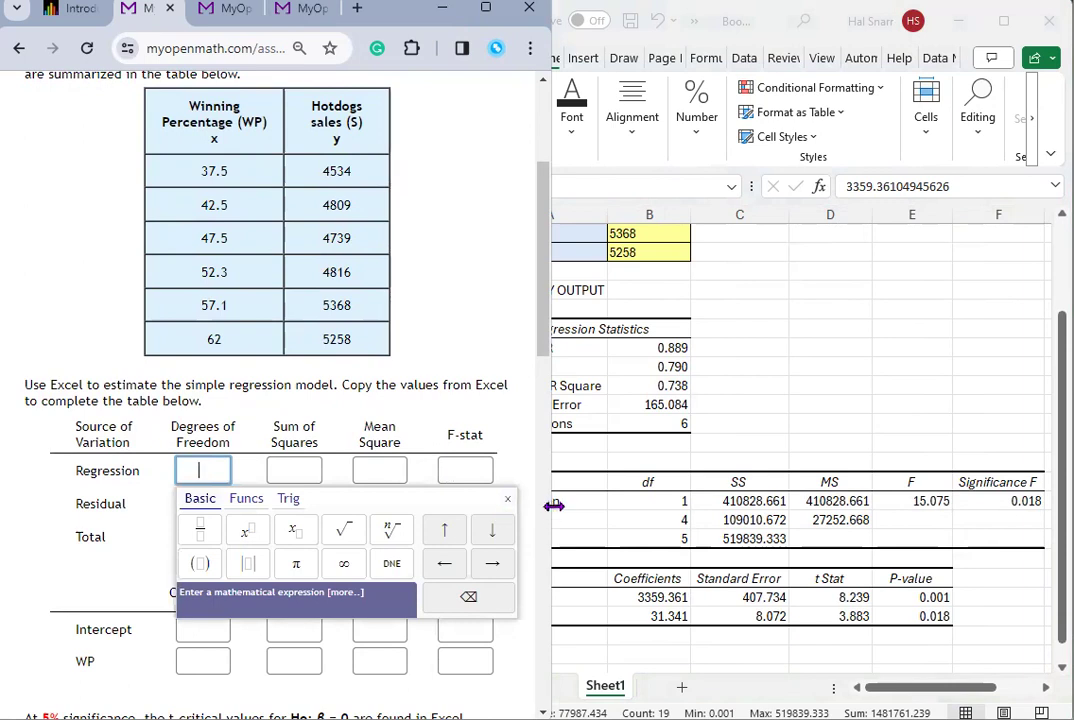
drag(553, 506, 489, 506)
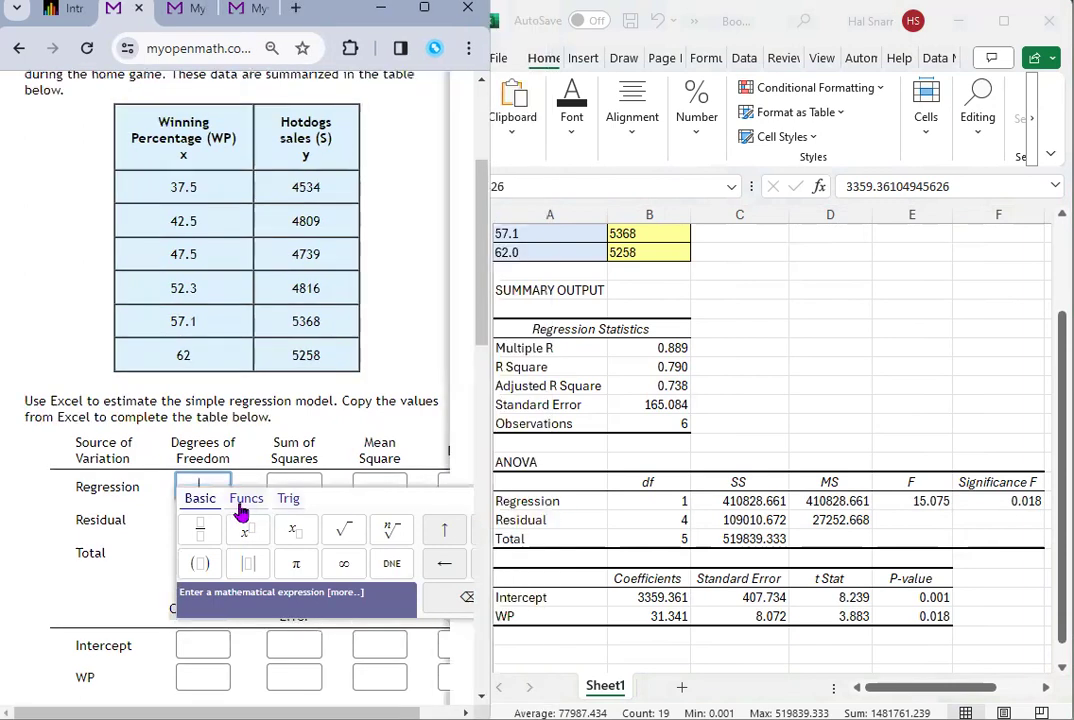
click(222, 480)
text(1)
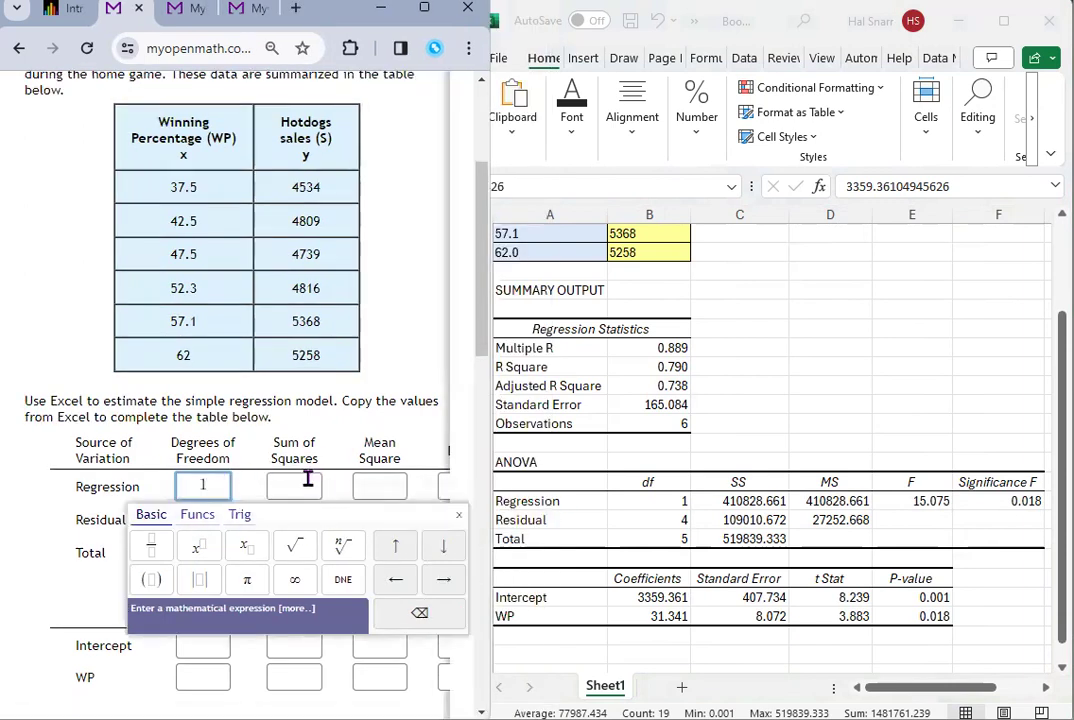
Step: Copy the regression SS value 410828.661 from C21 into the Regression row's Sum of Squares answer
click(745, 497)
click(745, 497)
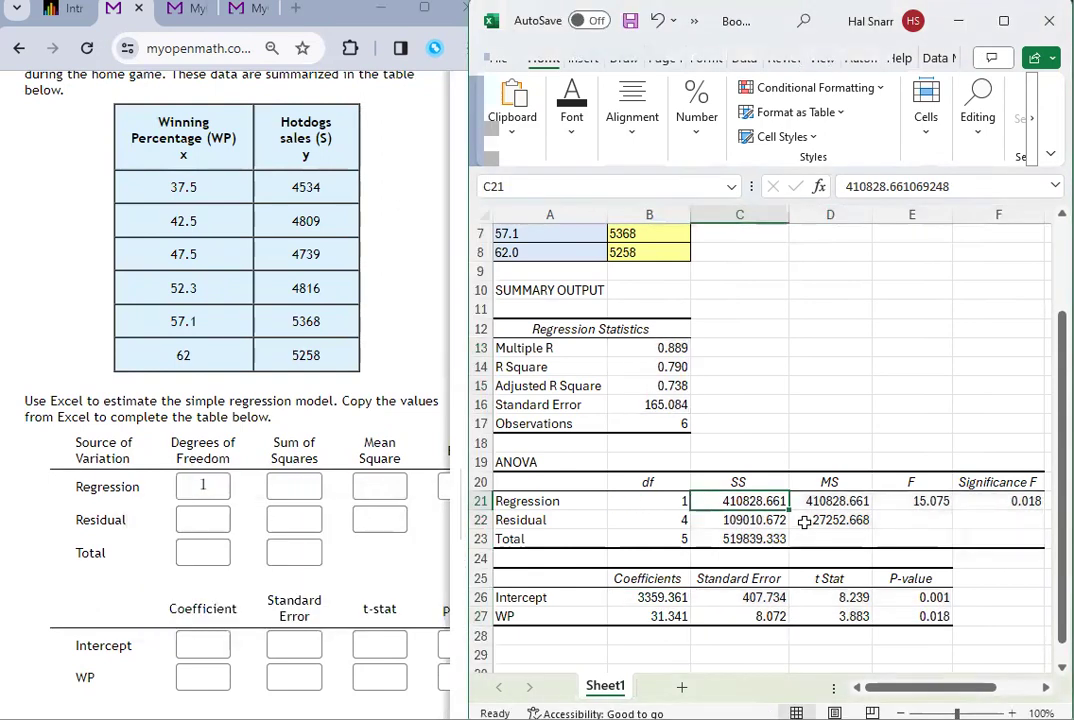
key(ctrl+c)
click(288, 486)
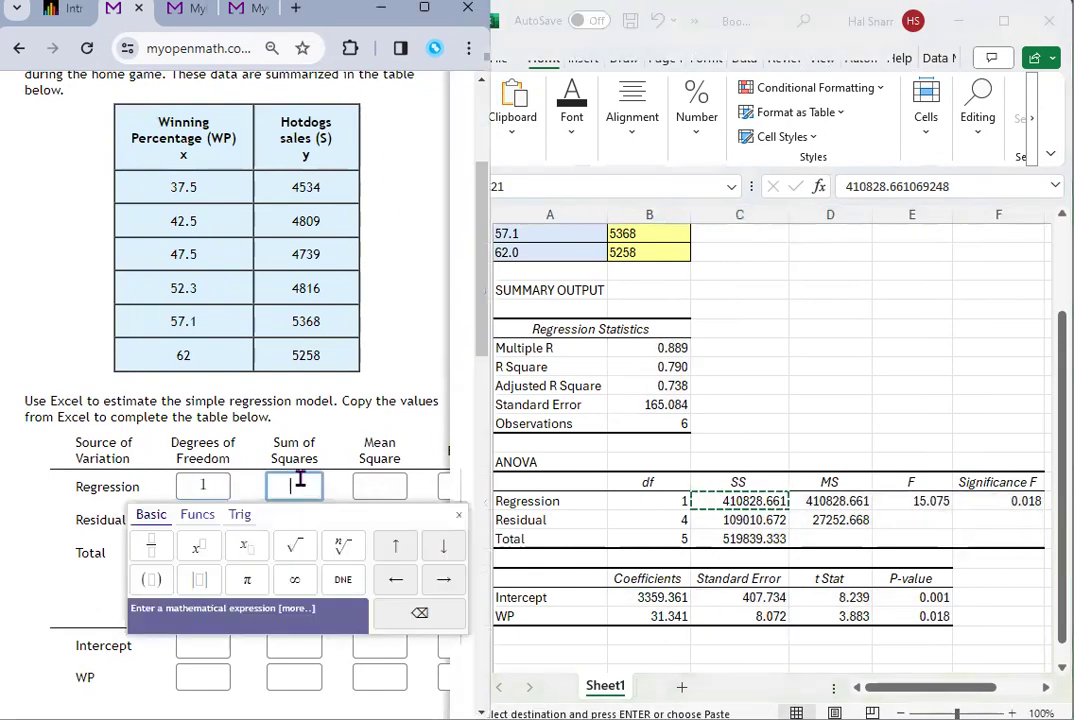
key(ctrl+v)
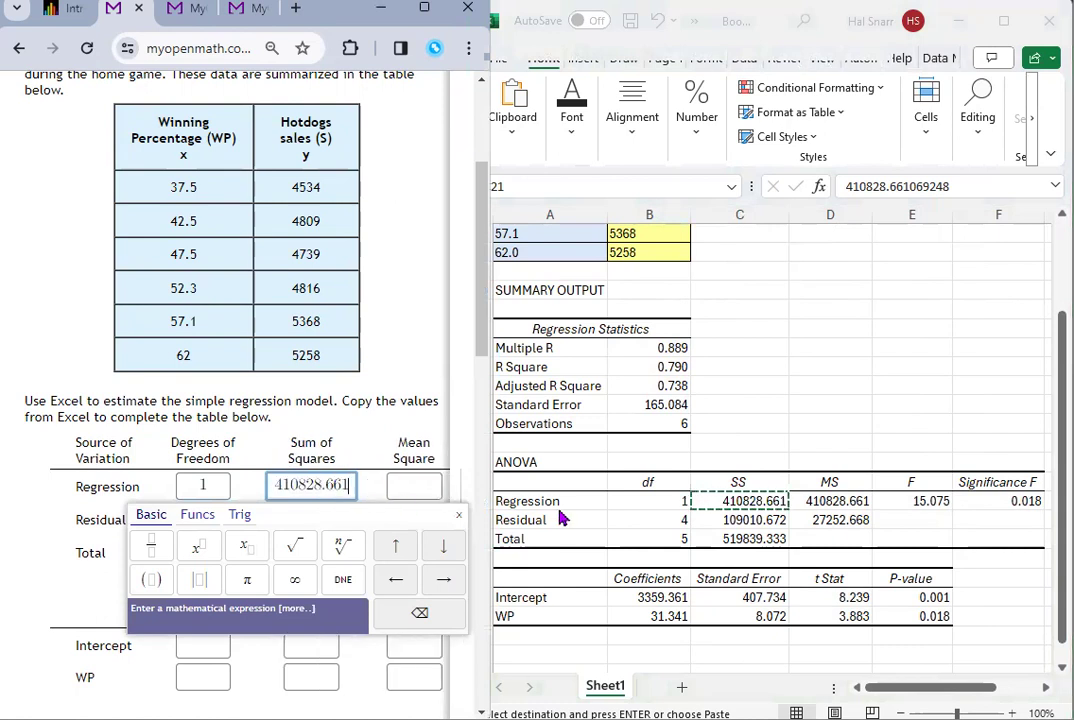
Step: Copy the regression MS value 410828.661 from D21 into the Regression row's Mean Square answer
click(828, 503)
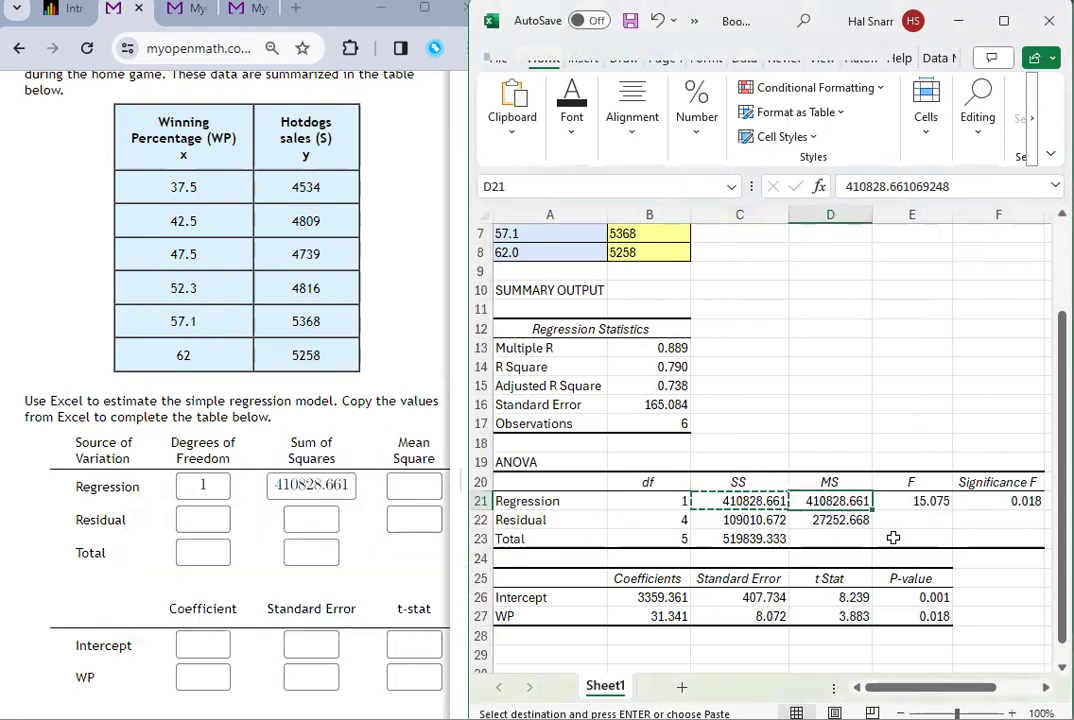
key(ctrl+c)
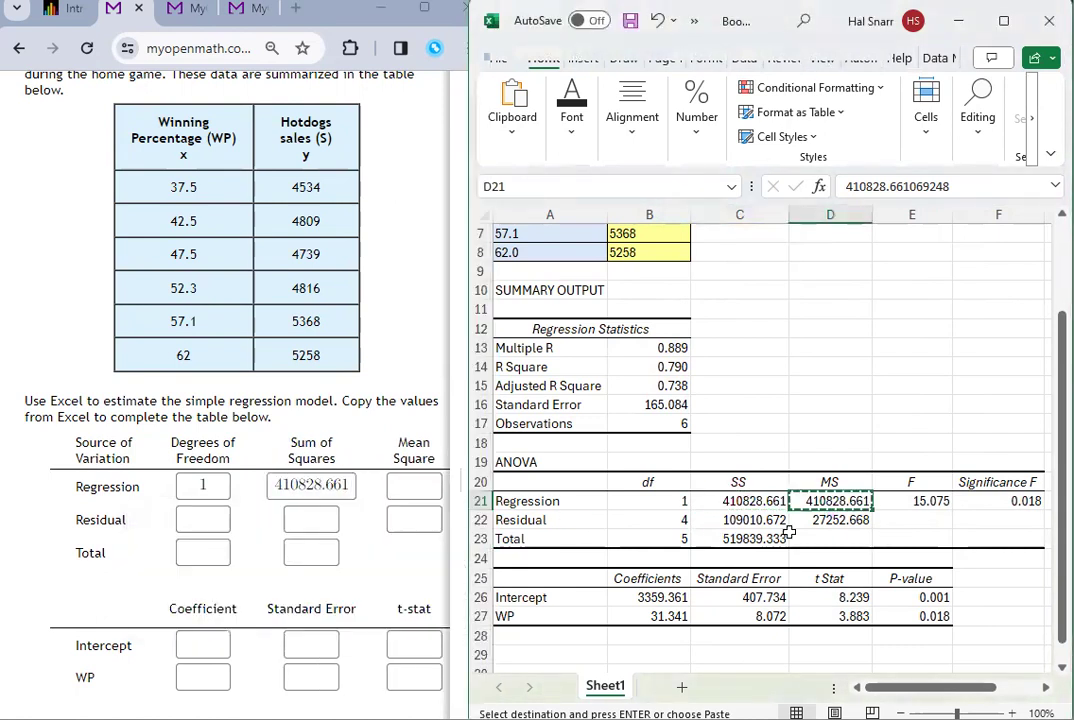
click(408, 486)
key(ctrl+v)
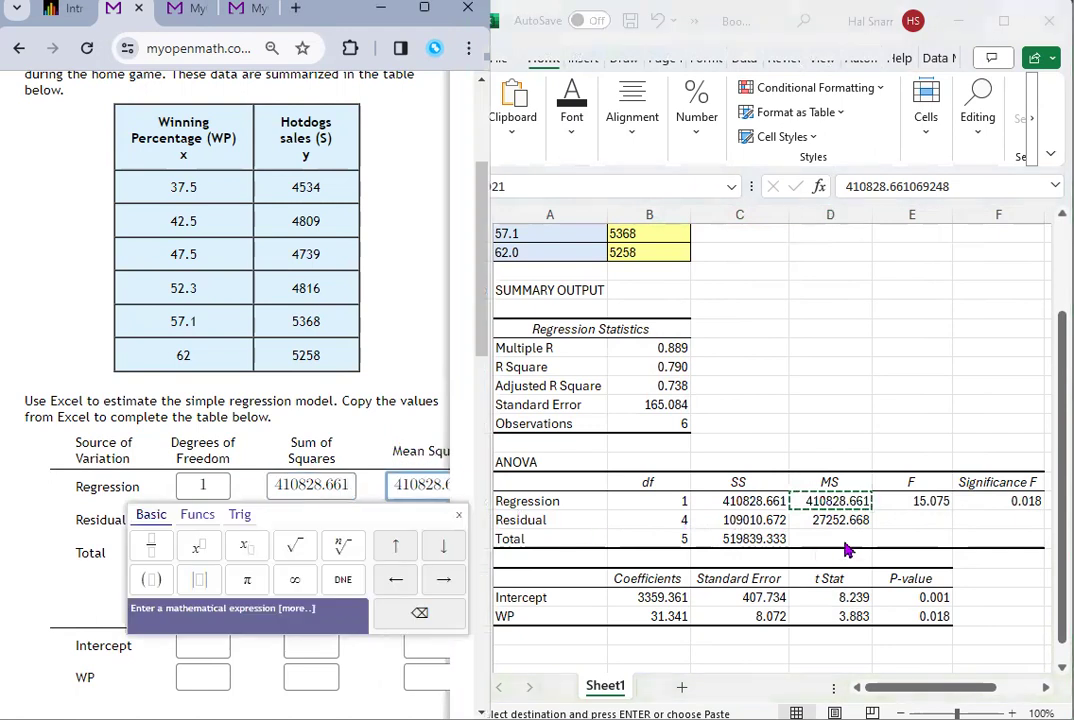
Step: Copy the regression F value 15.075 from E21 for the Regression row's F-stat answer, and return to Excel
click(916, 503)
key(ctrl+c)
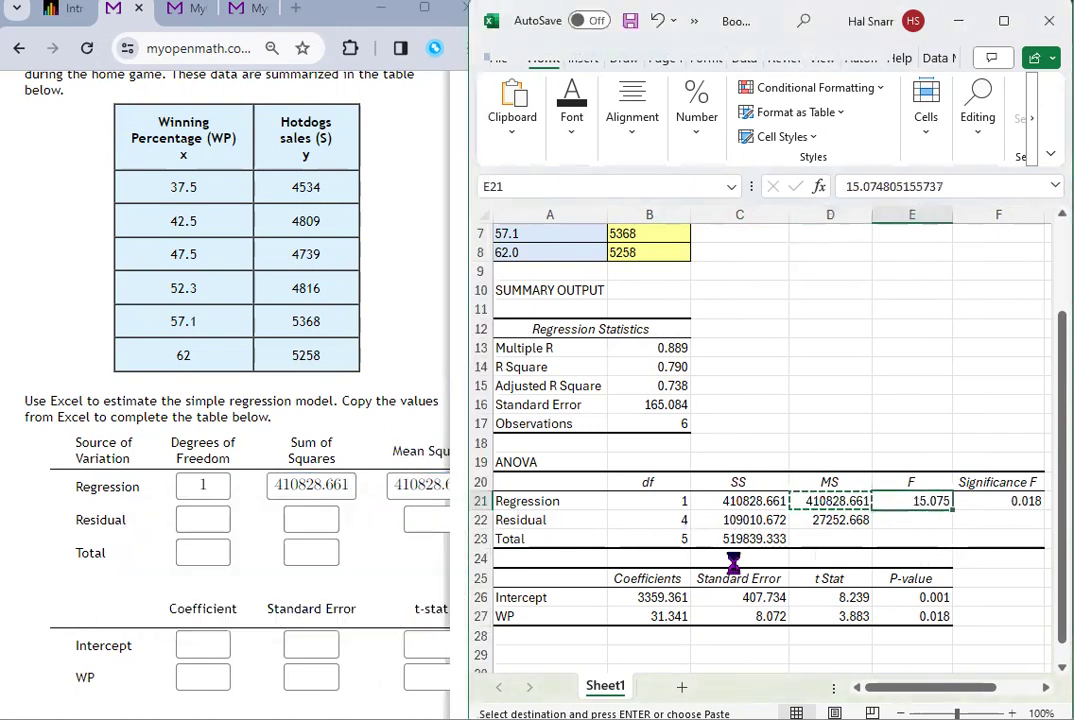
click(380, 445)
key(ctrl+v)
key(alt+Tab)
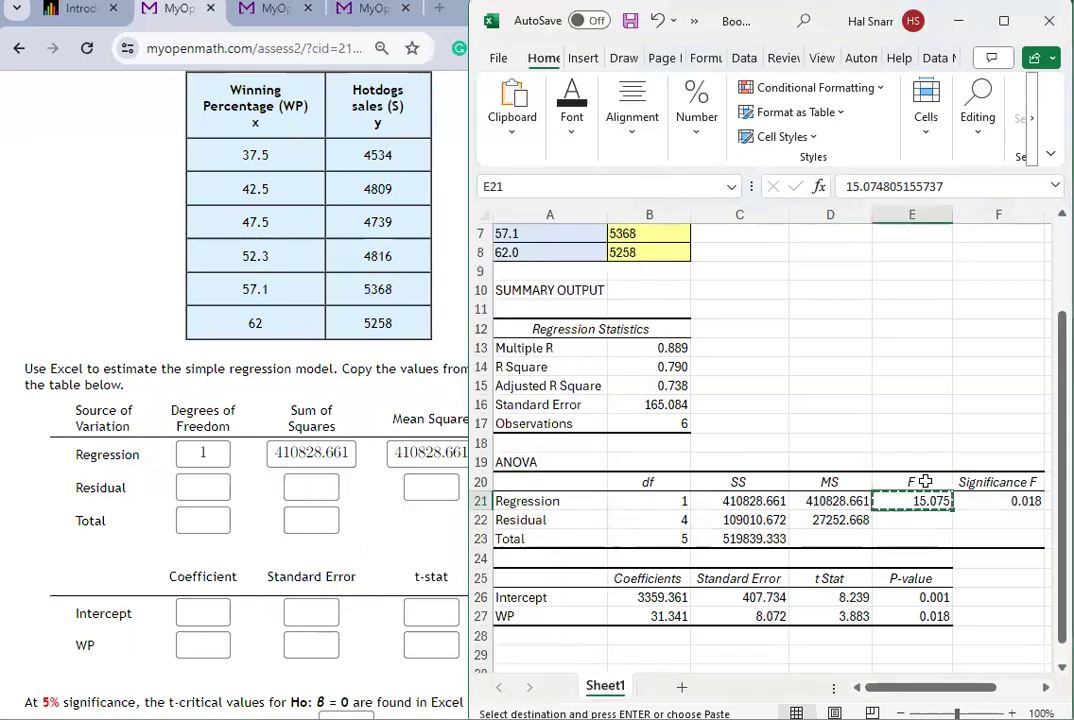
Step: Rename the F header in E20 of the ANOVA table to F-stat
double_click(925, 501)
click(925, 482)
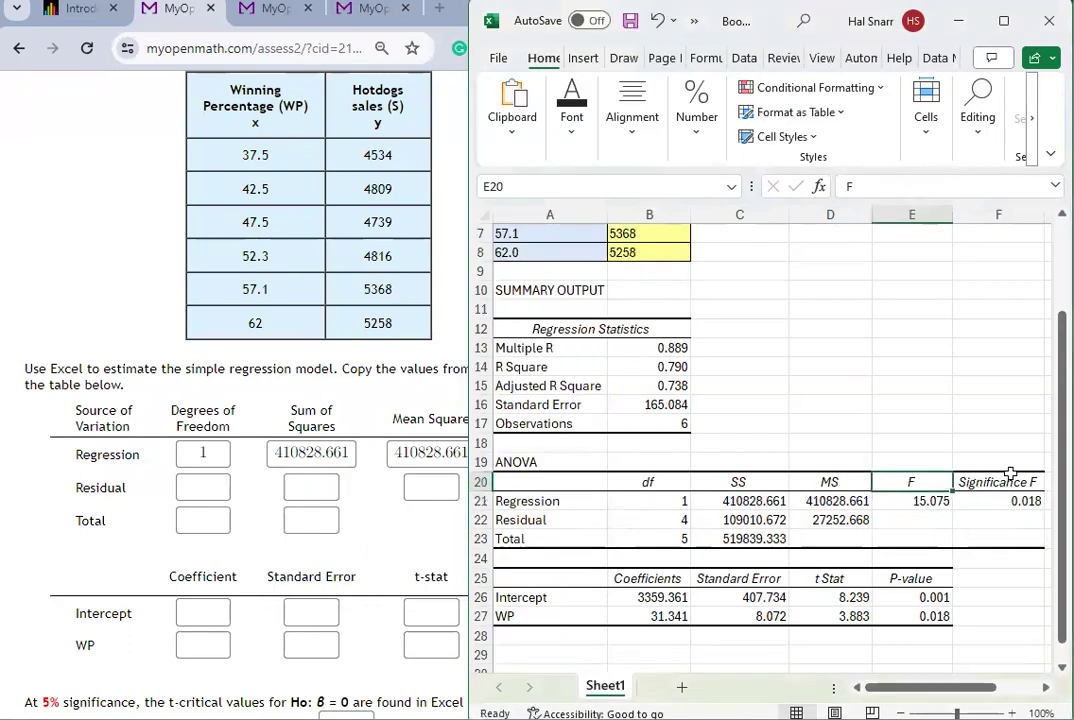
double_click(918, 482)
text(-stat)
key(Return)
Step: Replace the Significance F header in F20 of the ANOVA table with p-value
key(Up)
key(Right)
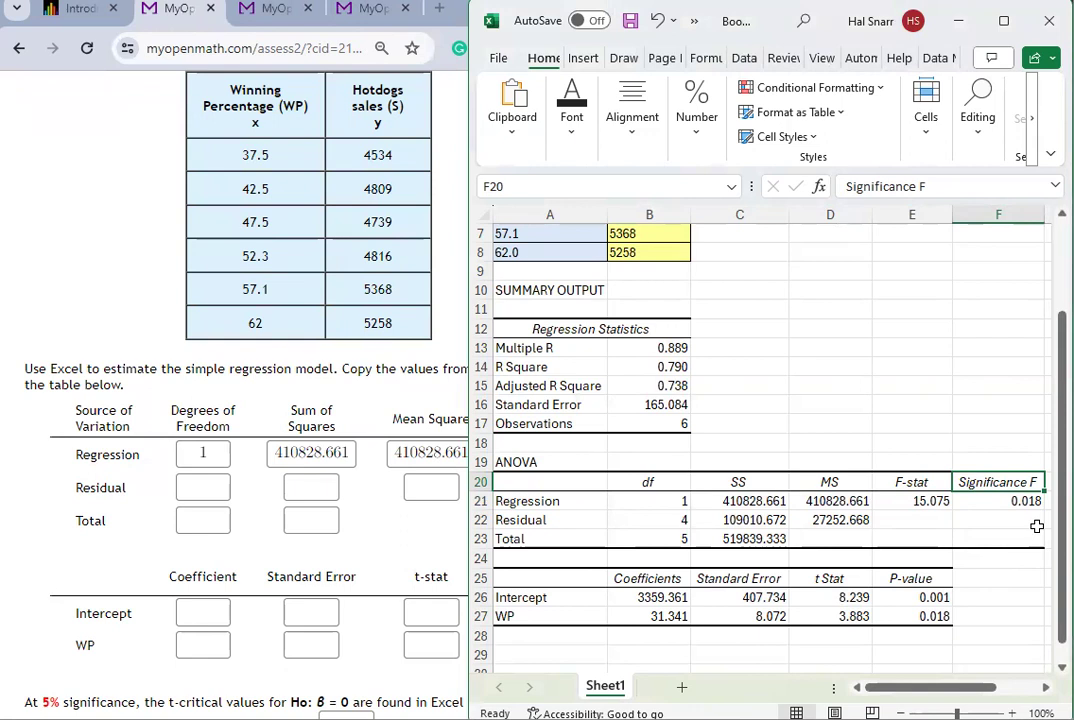
text(p)
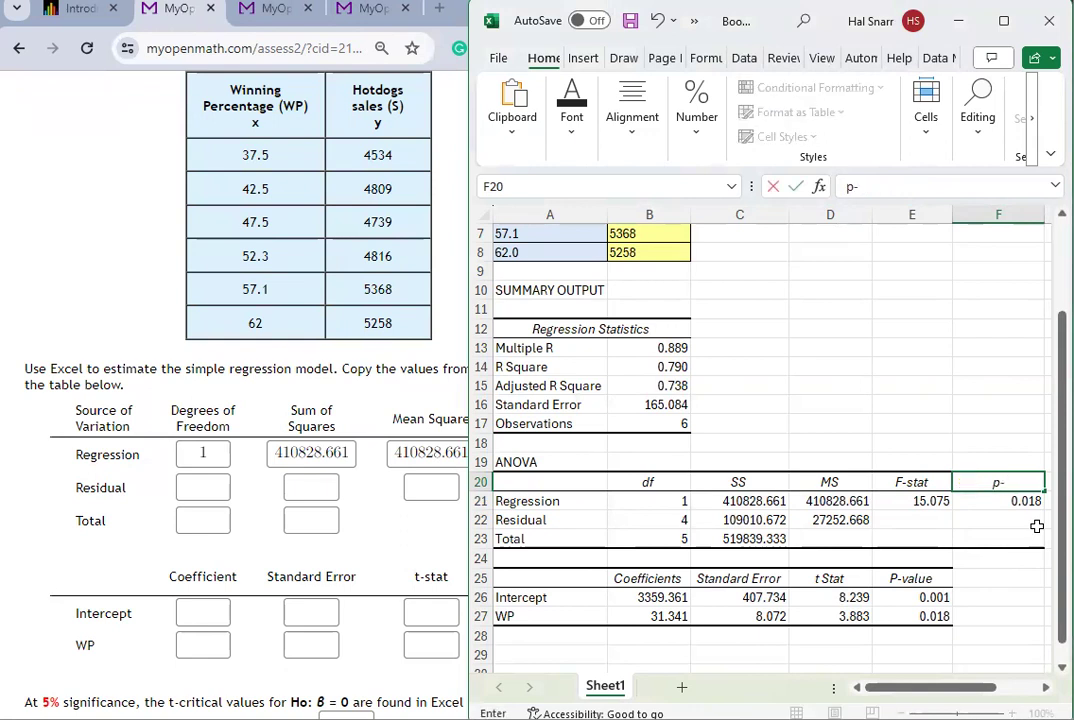
text(-value)
key(BackSpace)
text(ue)
key(Return)
key(Left)
key(Left)
key(Left)
key(Left)
key(Left)
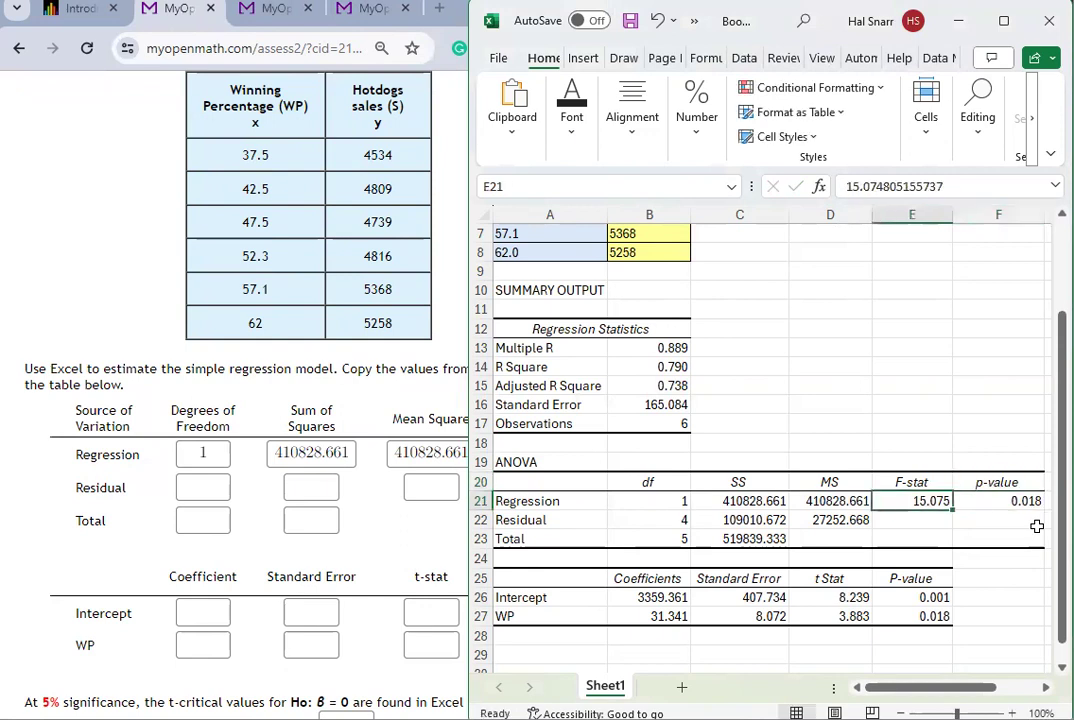
Step: Examine the row labels, df and SS entries of the Regression and Residual rows in the ANOVA table
key(Down)
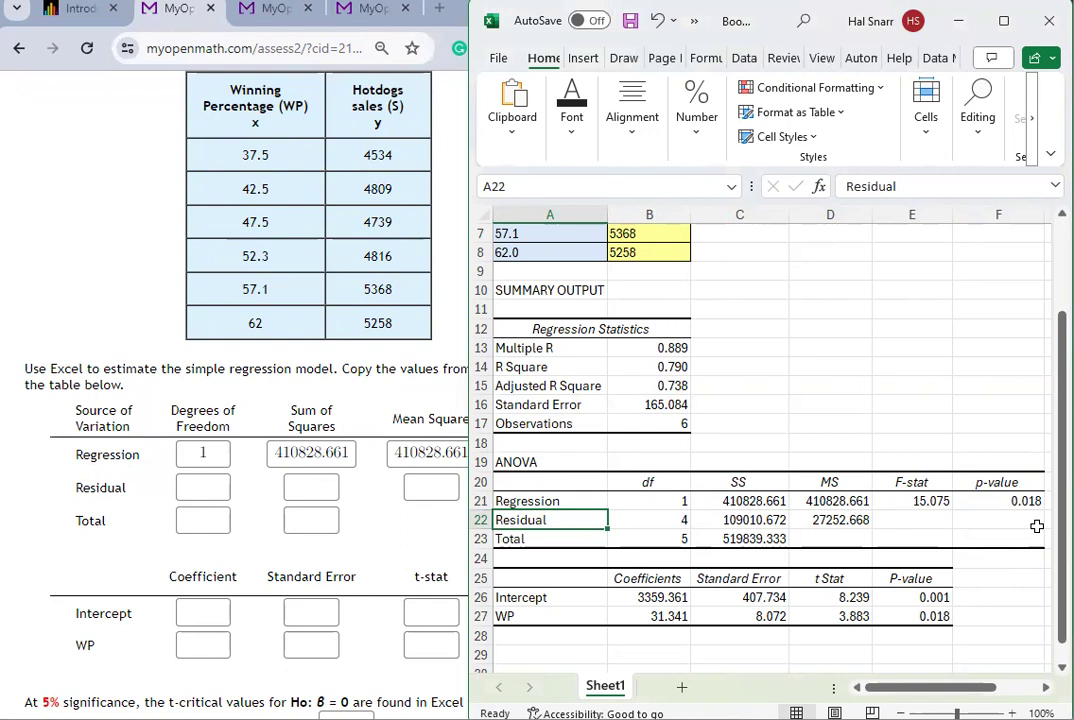
key(Up)
key(Right)
key(Right)
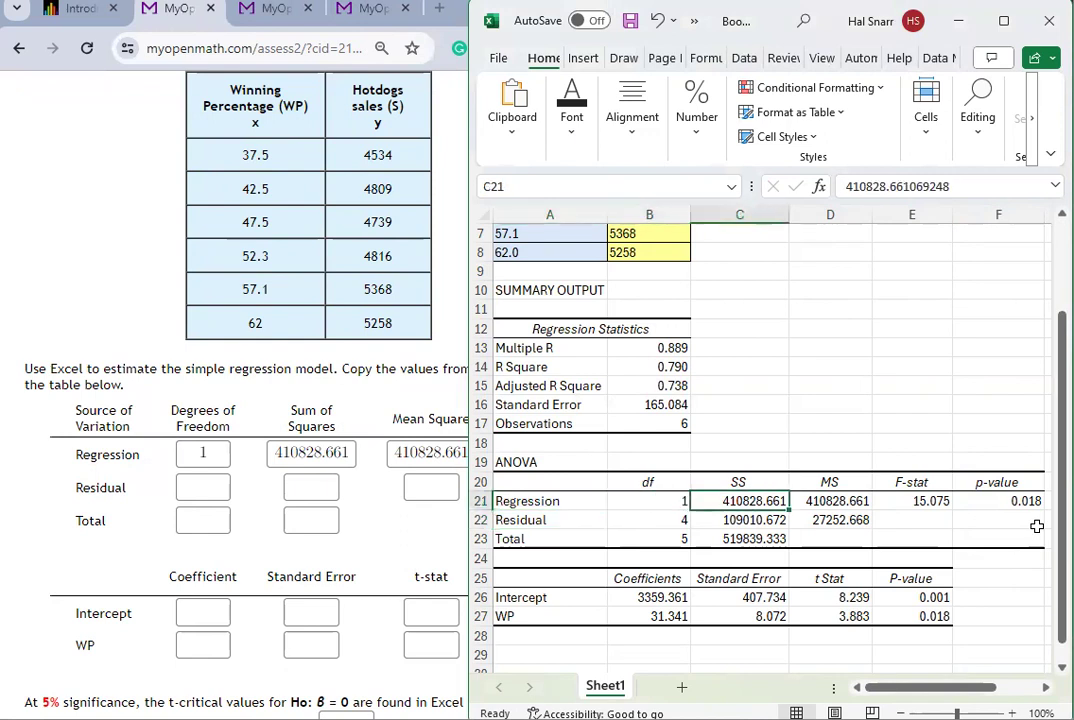
key(Up)
key(Down)
key(Left)
key(Left)
key(Right)
key(Right)
key(Up)
key(Down)
key(Down)
key(Left)
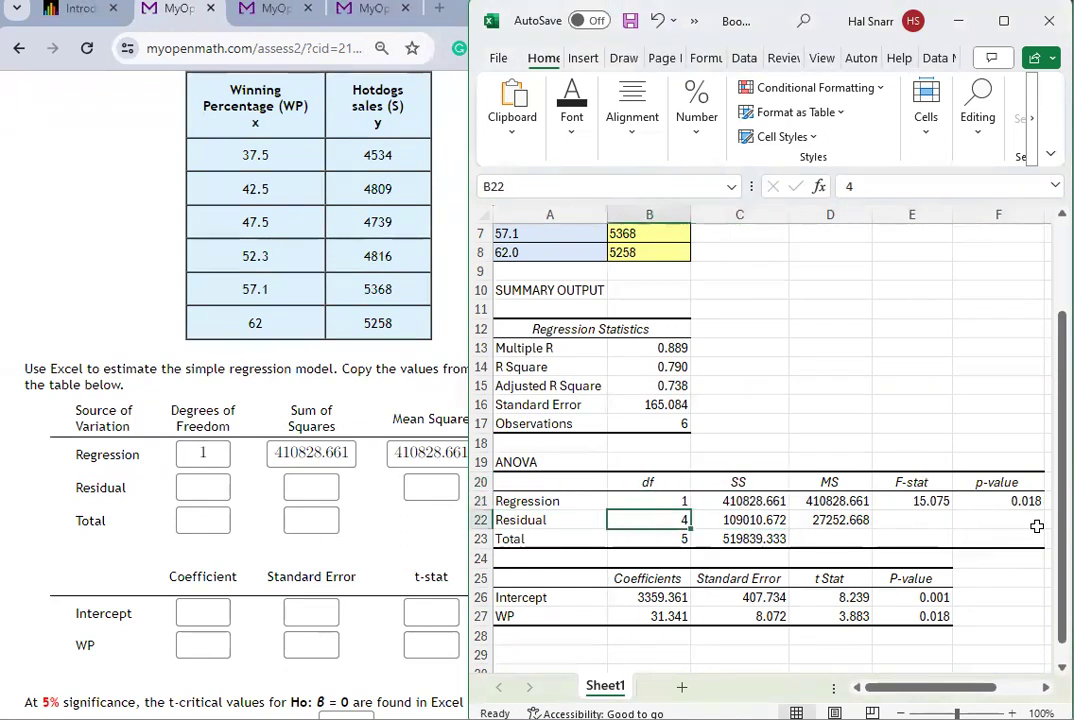
key(Left)
key(Right)
key(Right)
key(Up)
key(Up)
key(Down)
key(Down)
Step: Rename the Residual row label in A22 of the ANOVA table to Errors
key(Left)
key(Left)
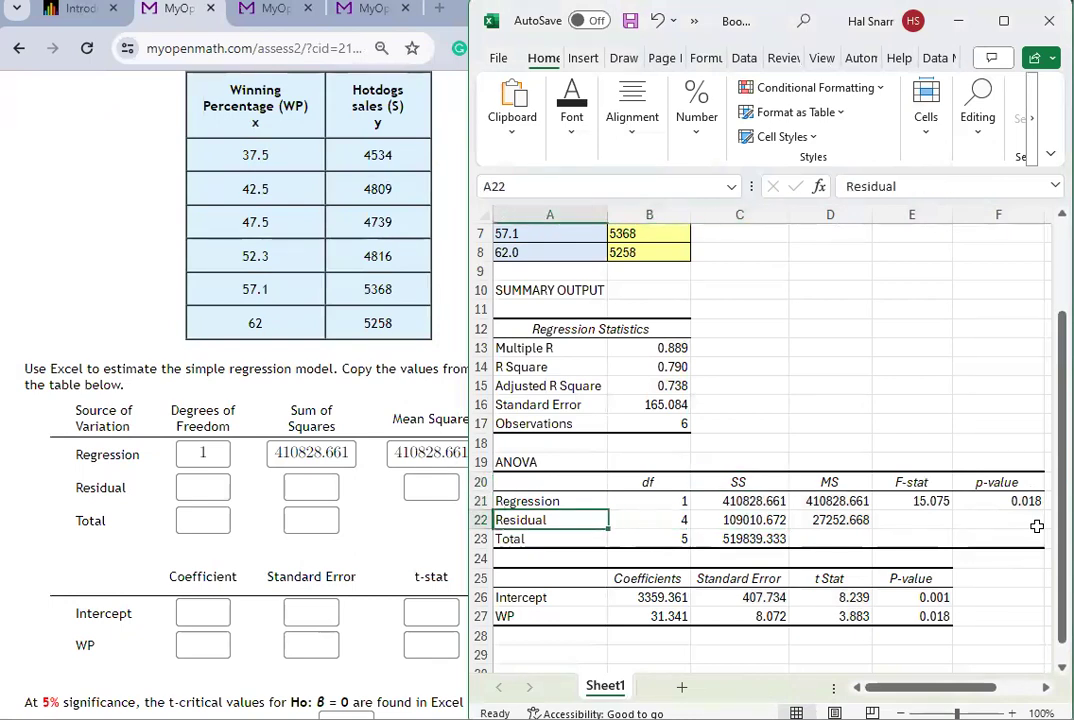
text(E)
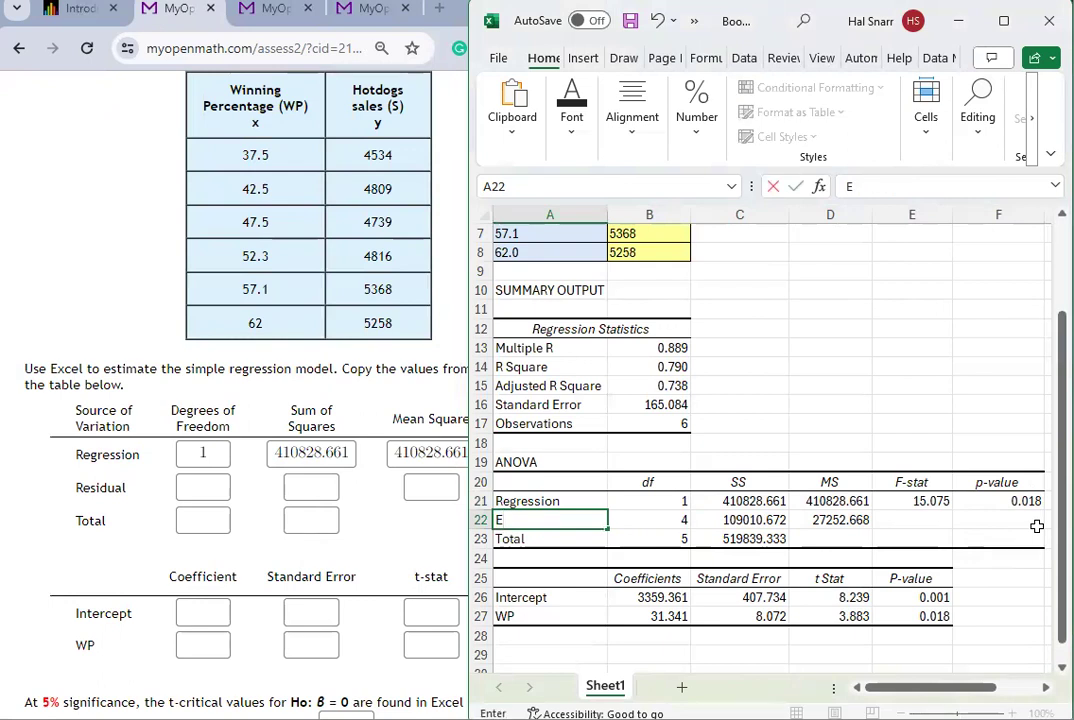
text(rrors)
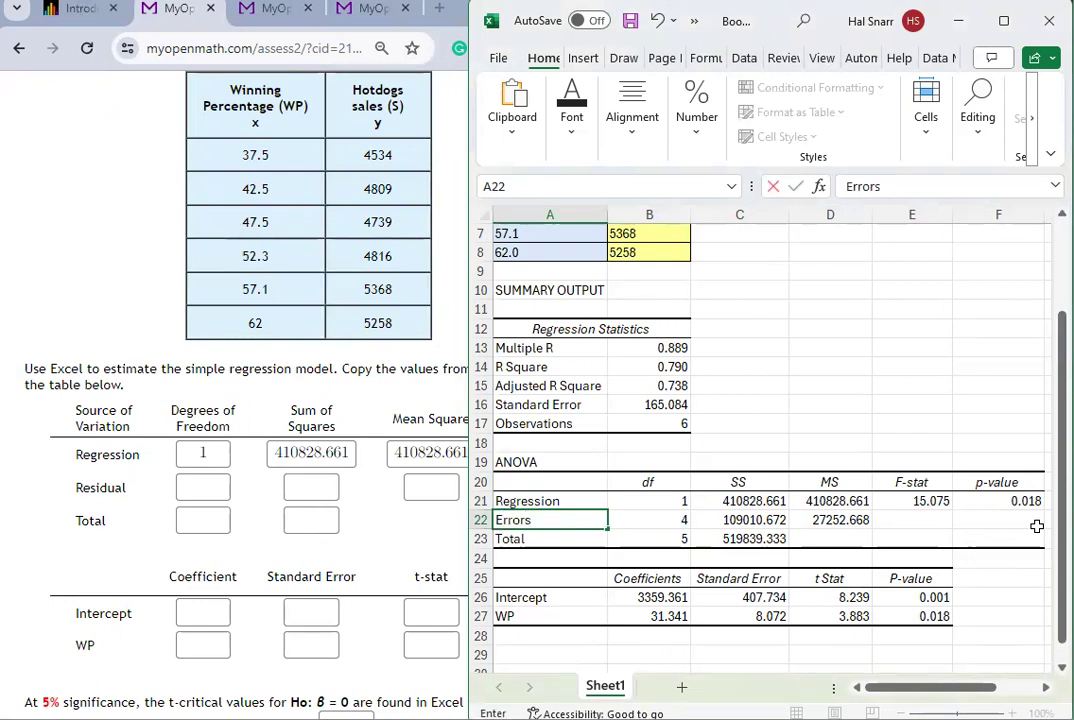
key(Return)
key(Up)
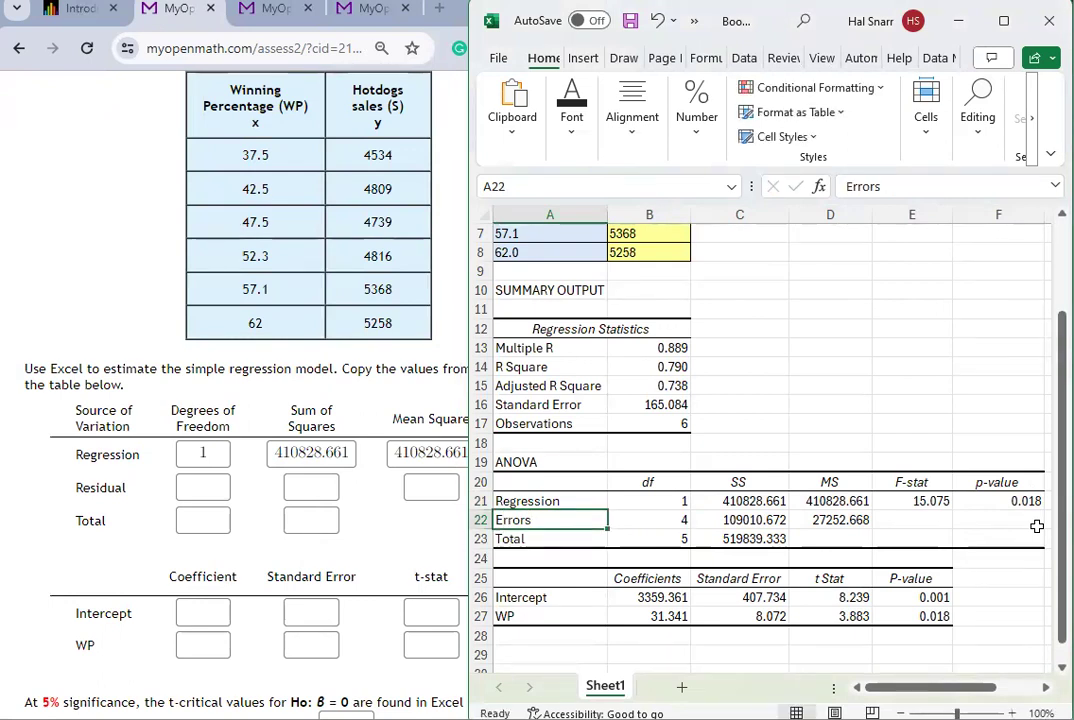
Step: Copy the Errors df value 4 from B22 into the Error row's Degrees of Freedom answer
key(Right)
key(ctrl+c)
click(217, 454)
key(ctrl+v)
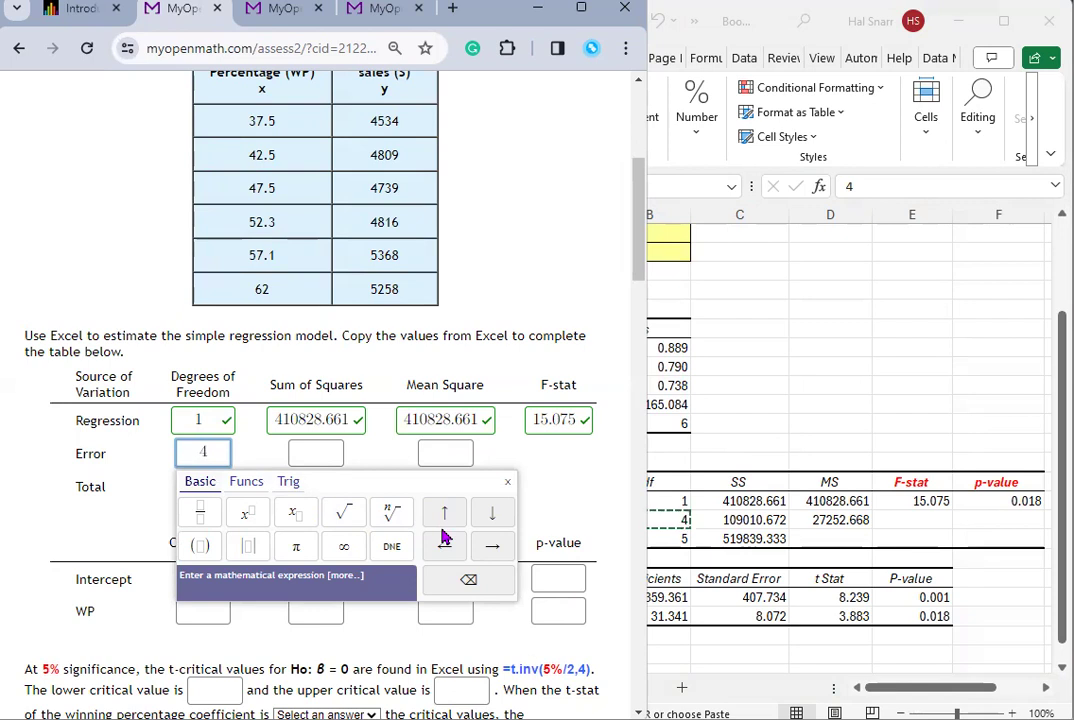
Step: Copy the Errors SS value 109010.672 from C22 into the Error row's Sum of Squares answer
click(743, 519)
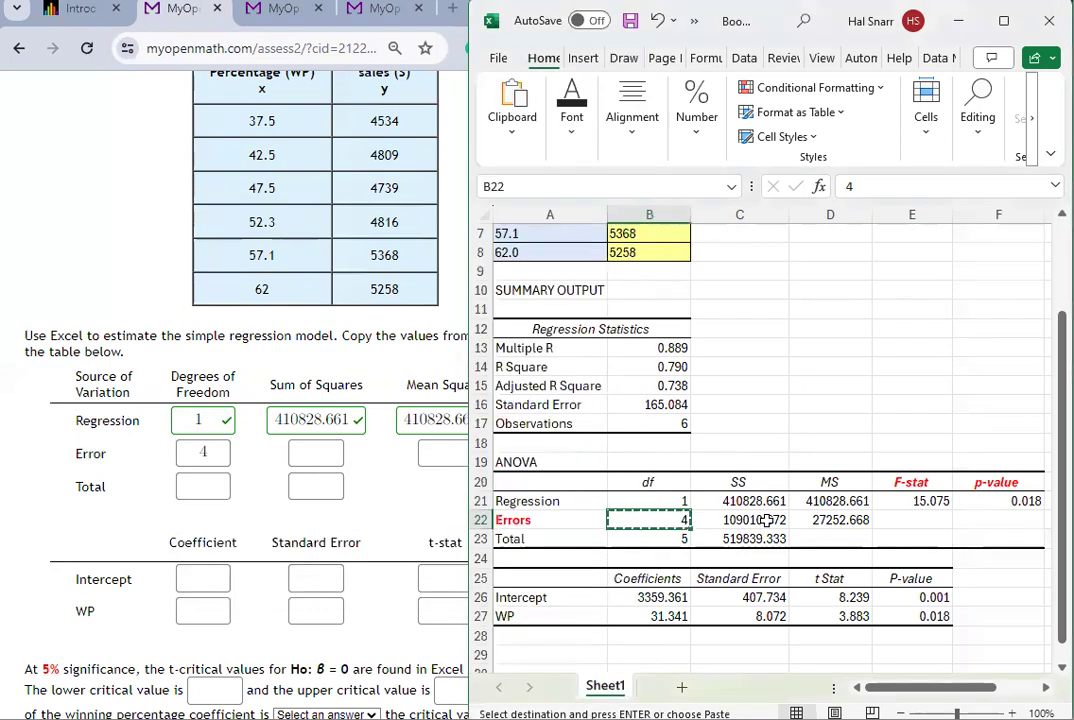
key(ctrl+c)
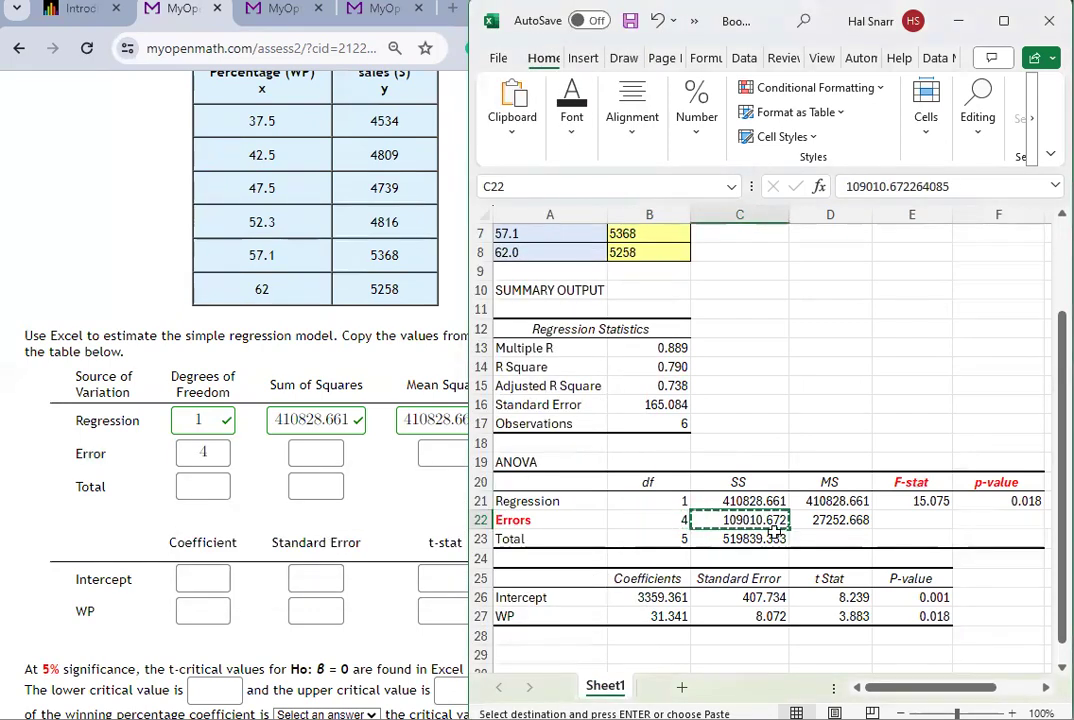
click(316, 453)
key(ctrl+v)
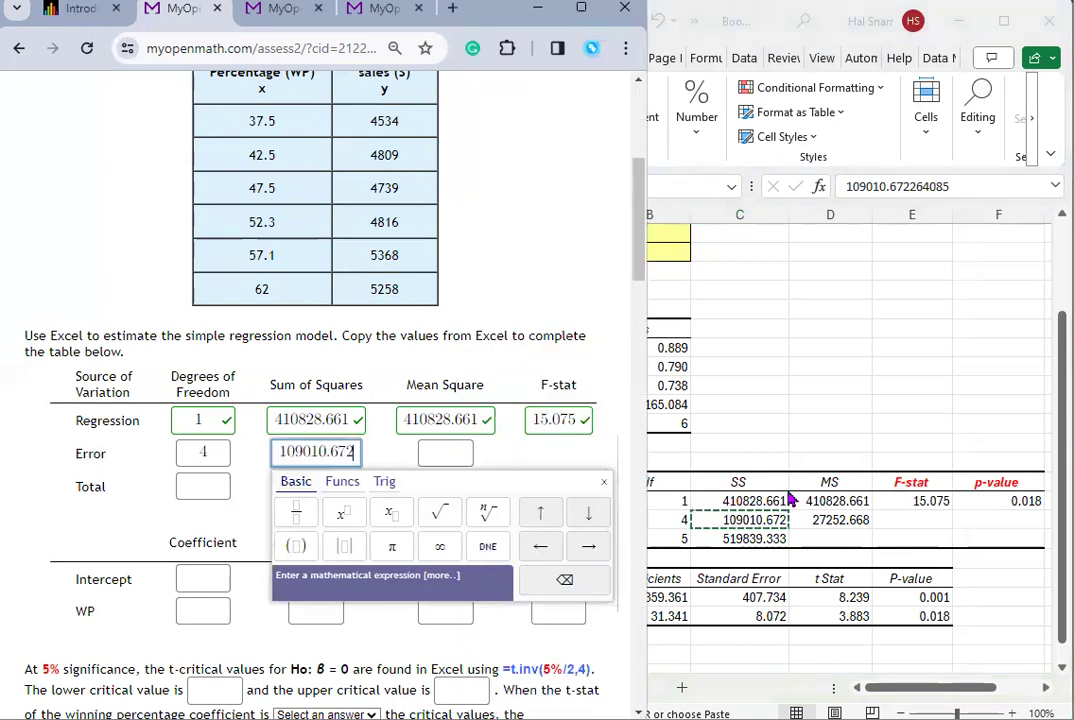
Step: Copy the Errors MS value 27252.668 from D22 into the Error row's Mean Square answer
click(830, 520)
key(ctrl+c)
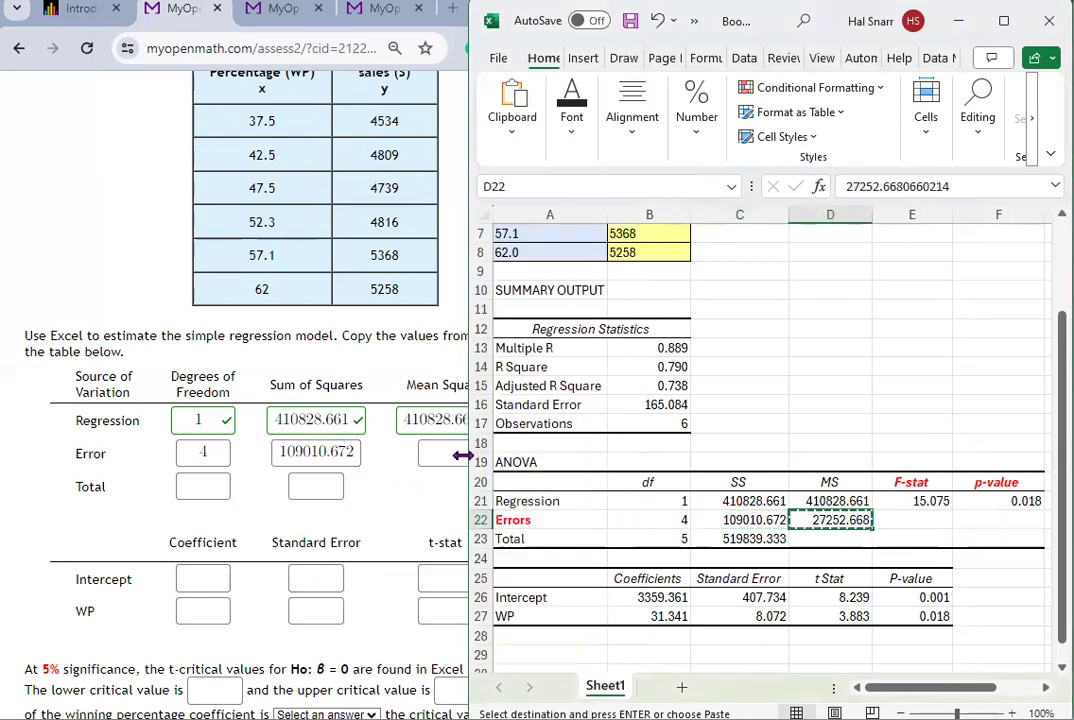
click(446, 452)
key(ctrl+v)
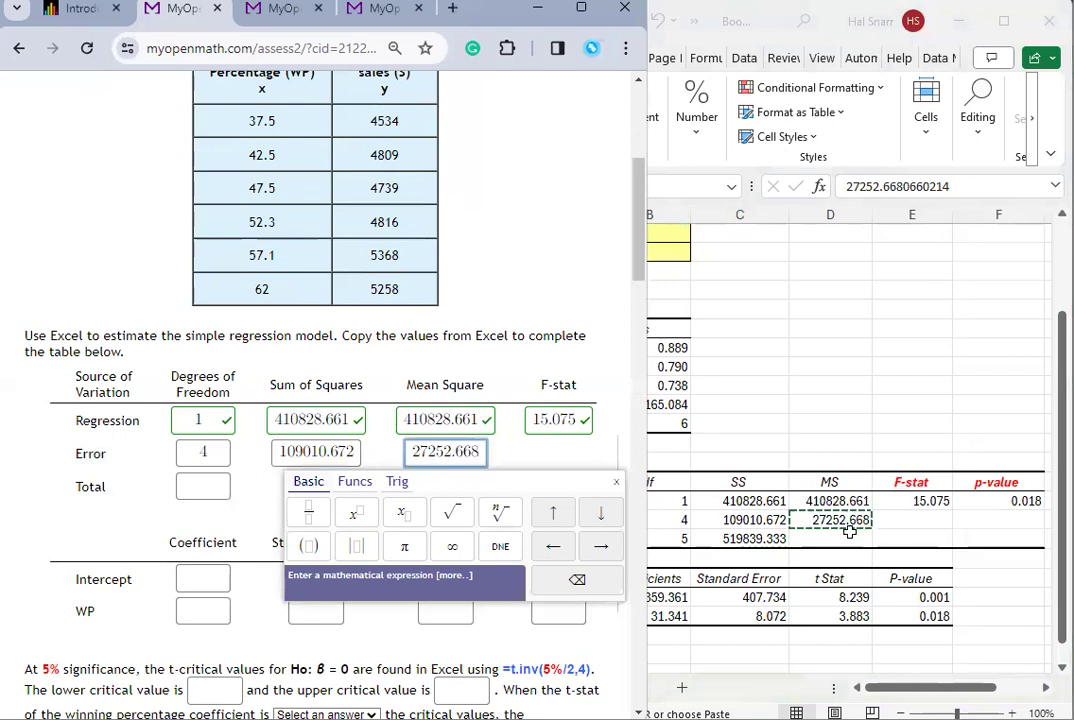
Step: Copy the Total df 5 from B23 and SS 519839.333 from C23 into the Total row's answers
click(660, 537)
key(ctrl+c)
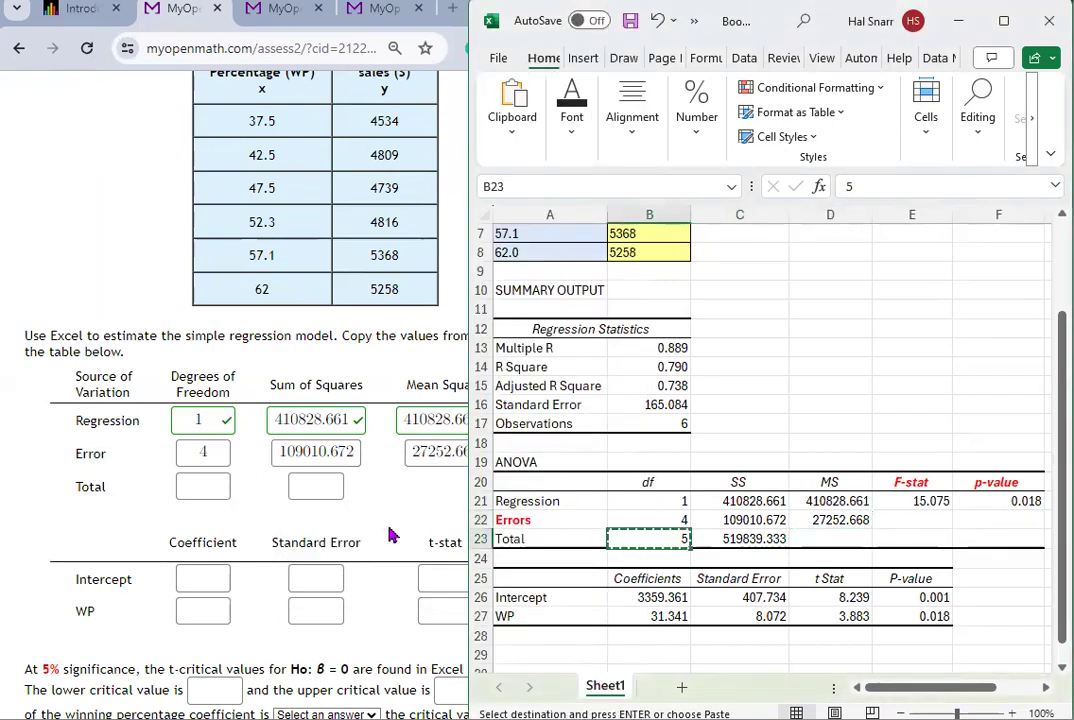
click(203, 487)
key(ctrl+v)
click(735, 545)
key(ctrl+c)
Step: Examine how the MS values in D21 and D22 relate to the SS and df values in their rows
click(842, 500)
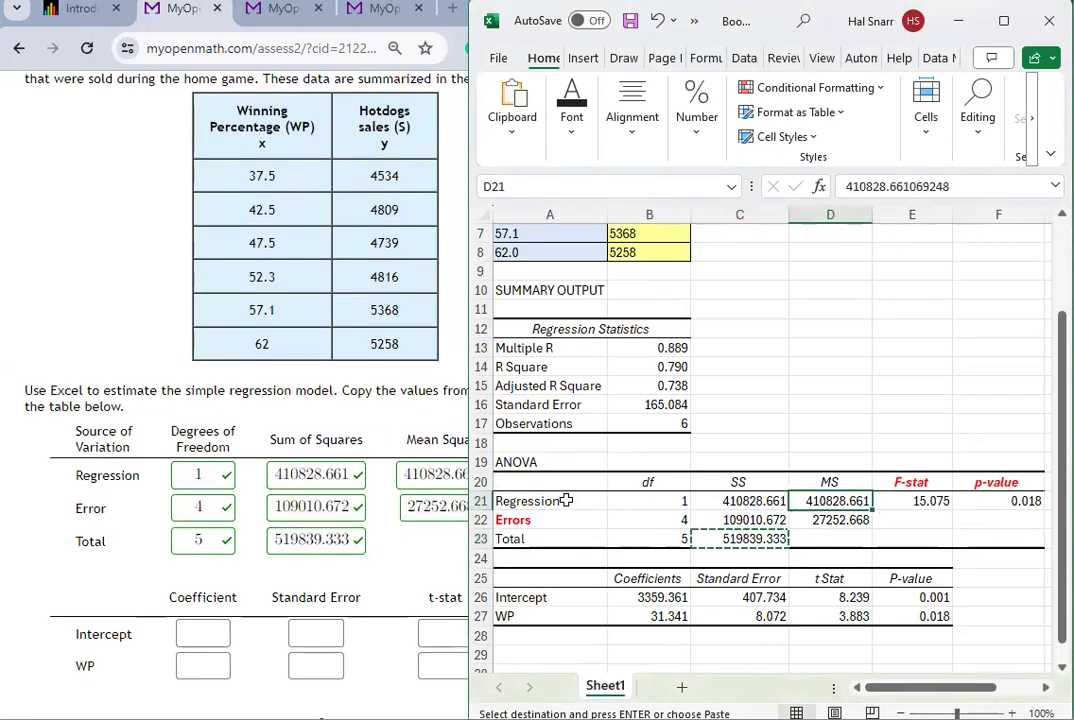
click(763, 503)
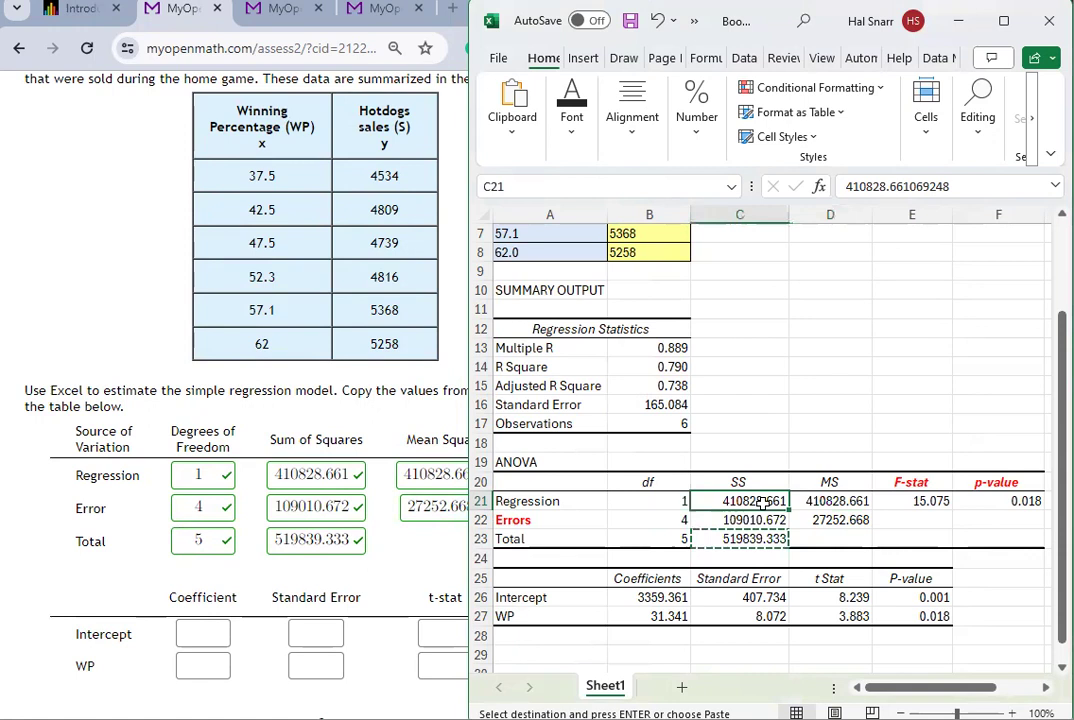
click(662, 501)
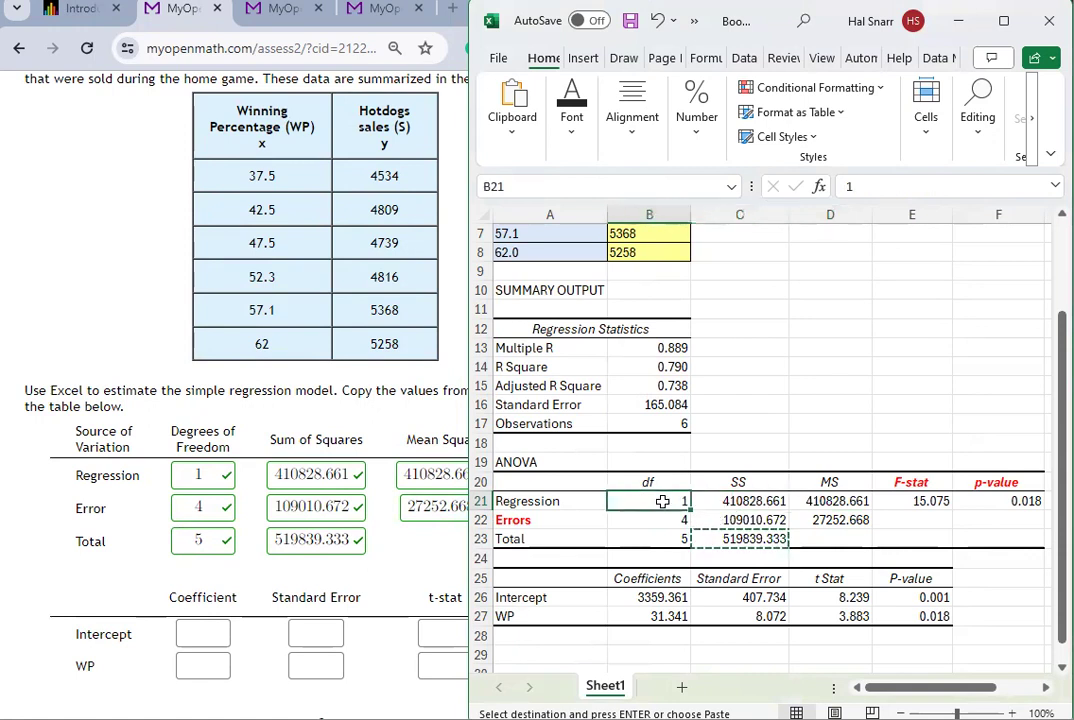
click(842, 519)
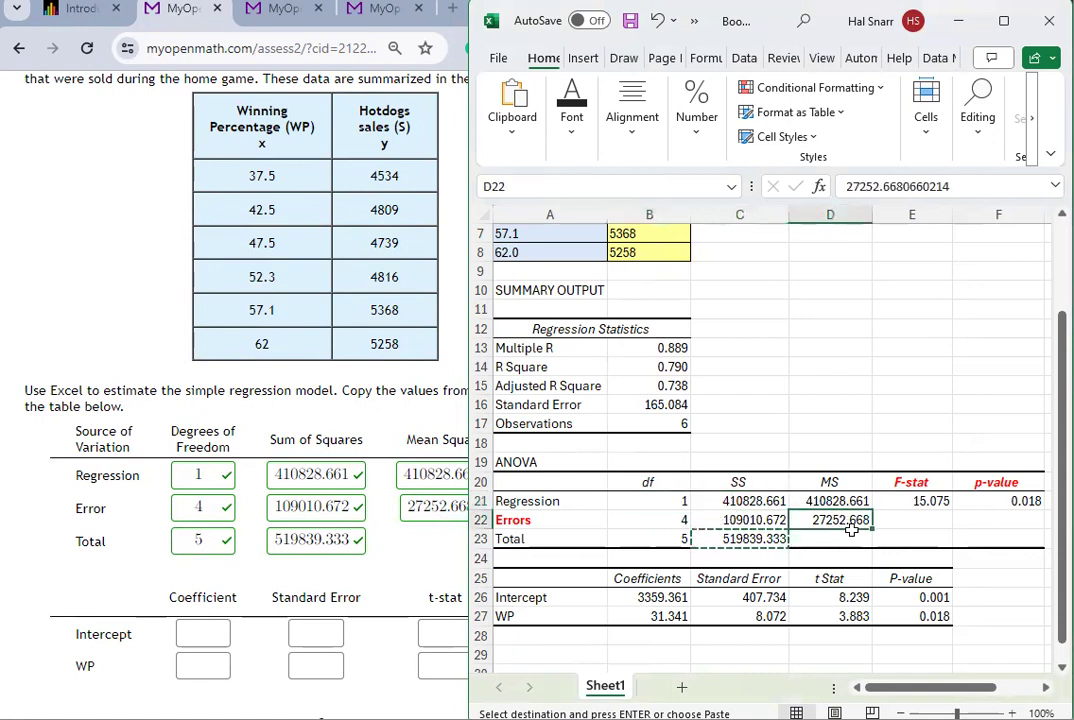
click(760, 517)
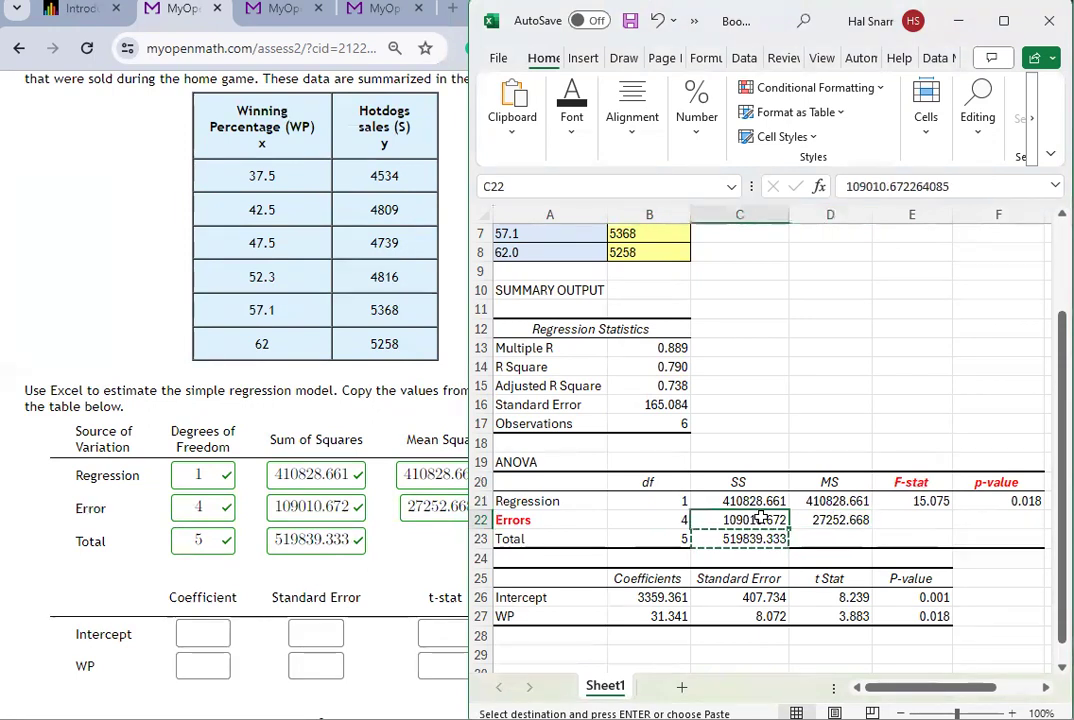
click(659, 524)
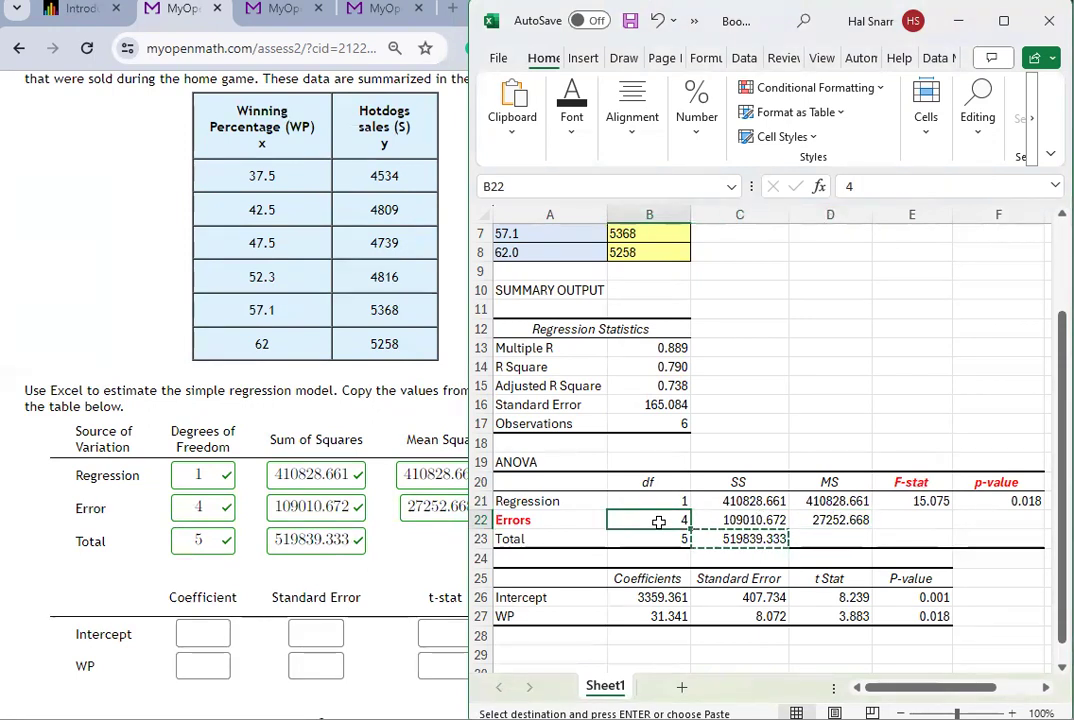
Step: Examine the two MS values in D21:D22 together with the F-stat in E21 and p-value in F21
click(840, 518)
click(874, 503)
drag(830, 503, 845, 514)
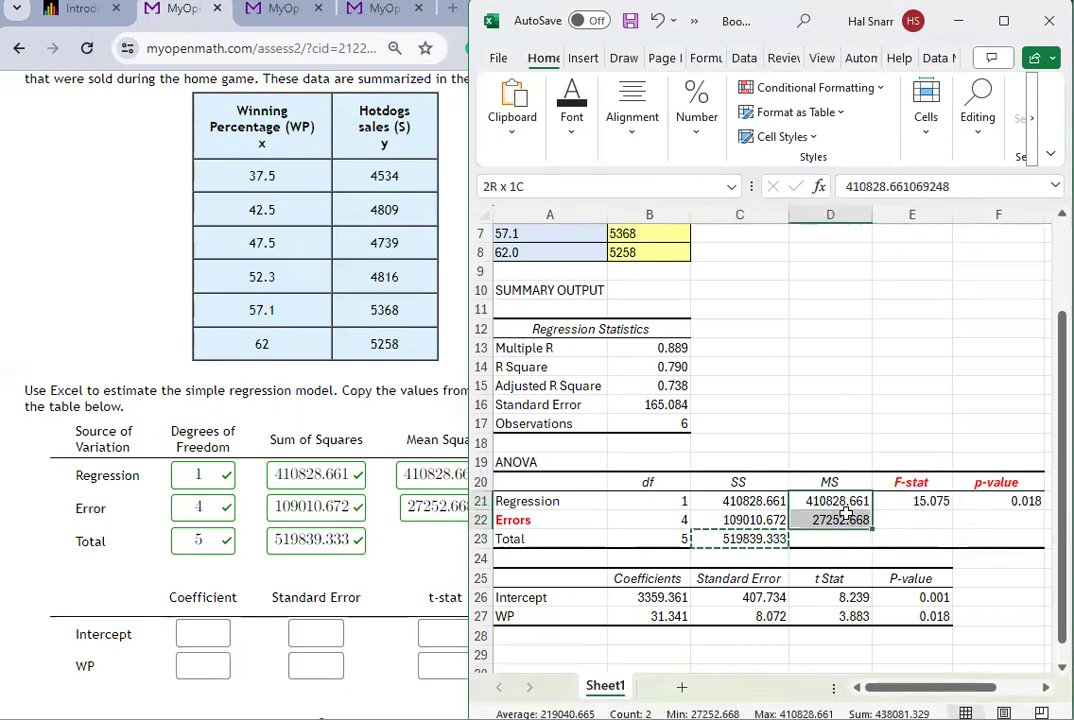
click(838, 503)
key(Right)
key(Right)
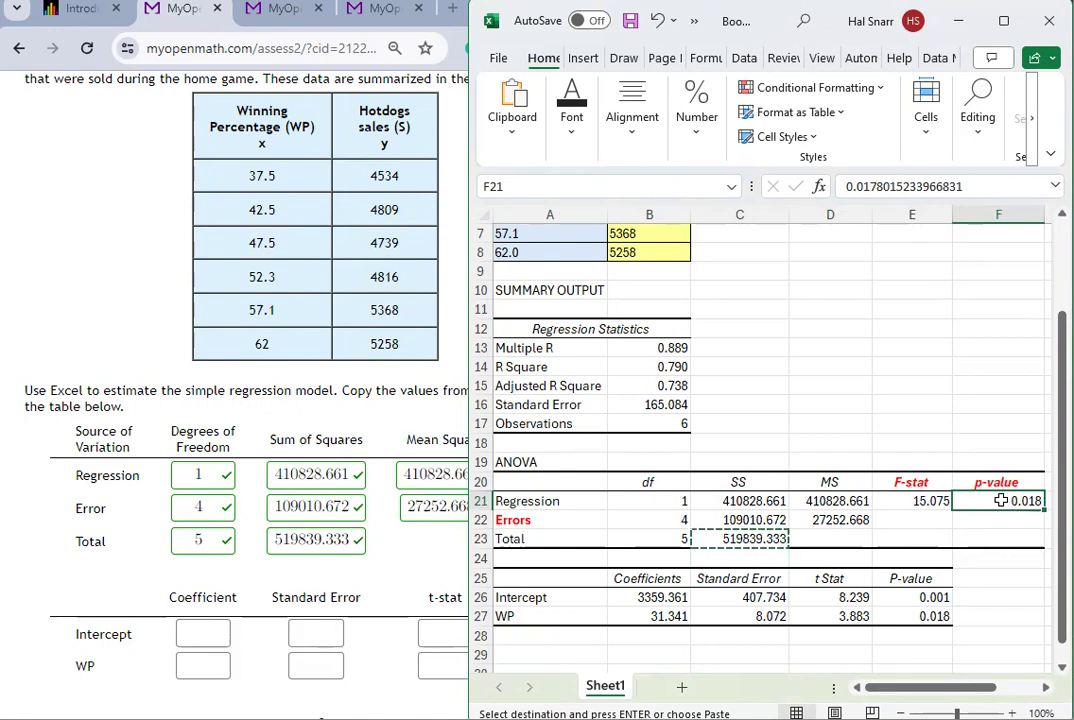
key(Left)
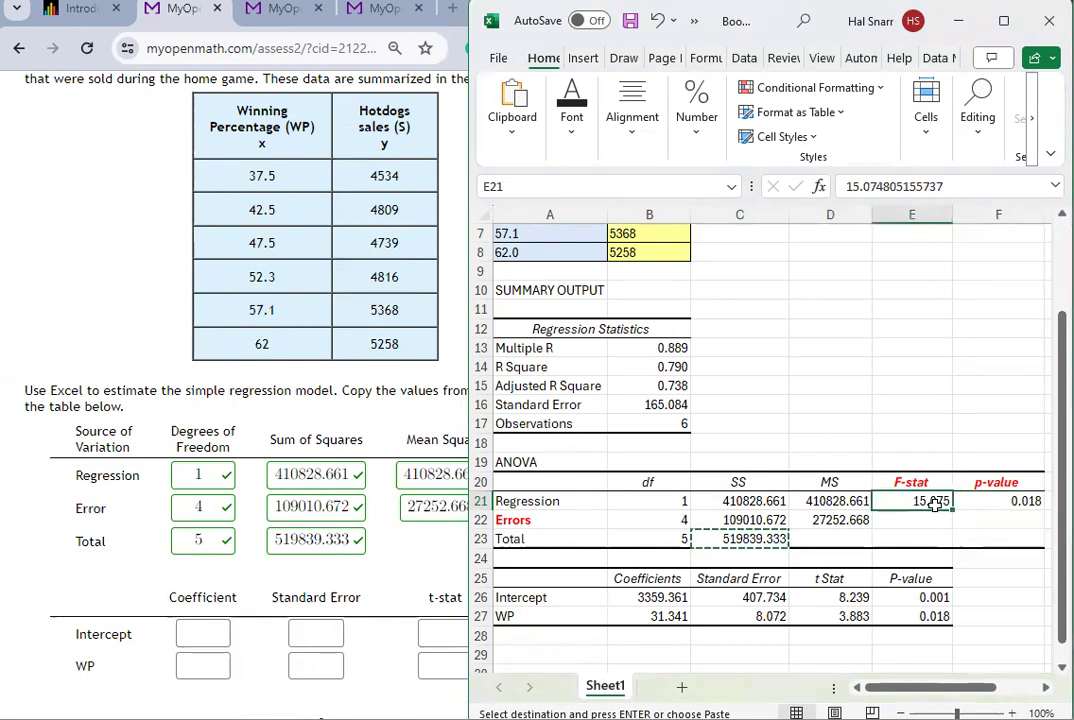
click(995, 501)
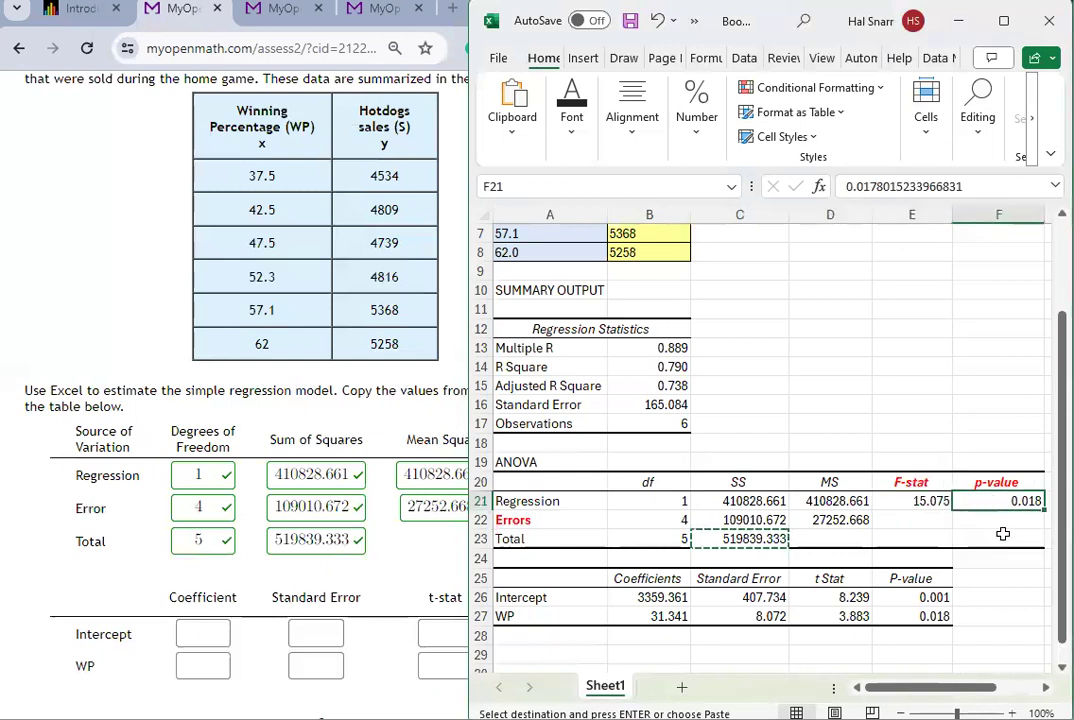
click(922, 501)
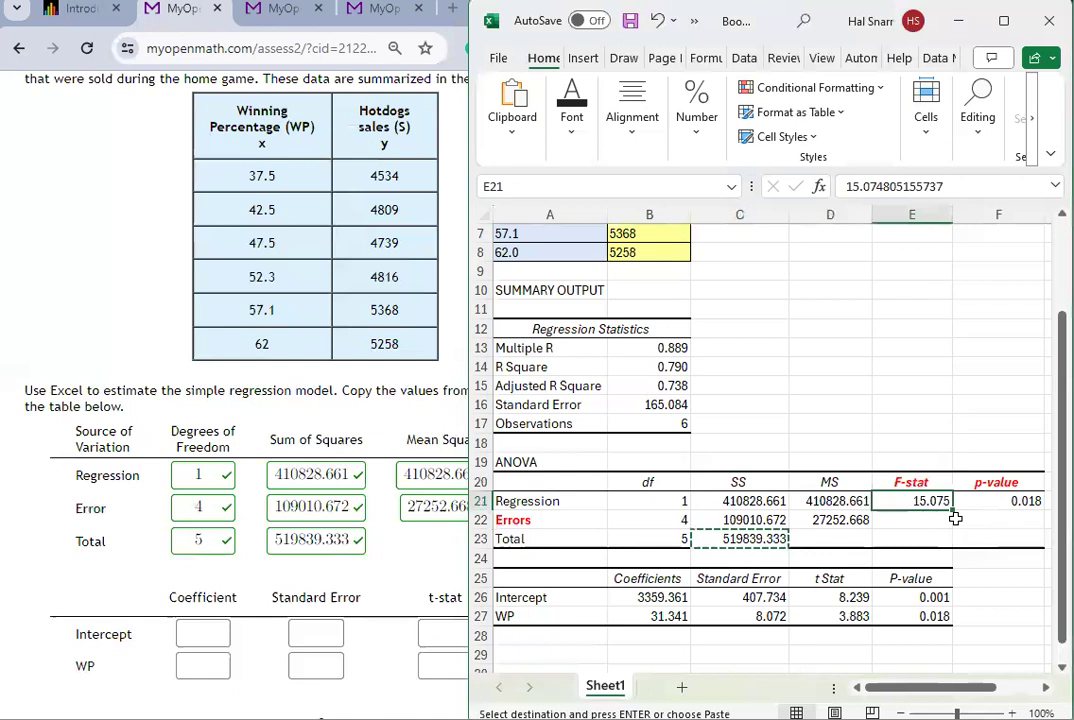
click(1021, 500)
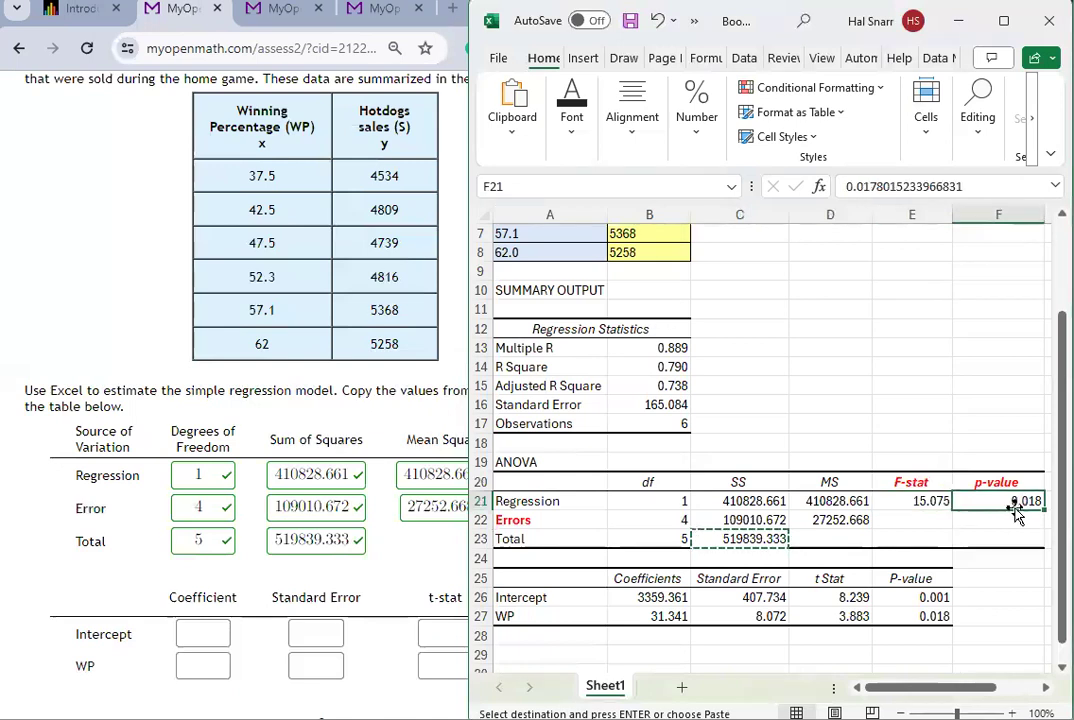
Step: Compare the ANOVA p-value in F21 and F-stat in E21 with the WP P-value in E27 and t Stat in D27
click(912, 614)
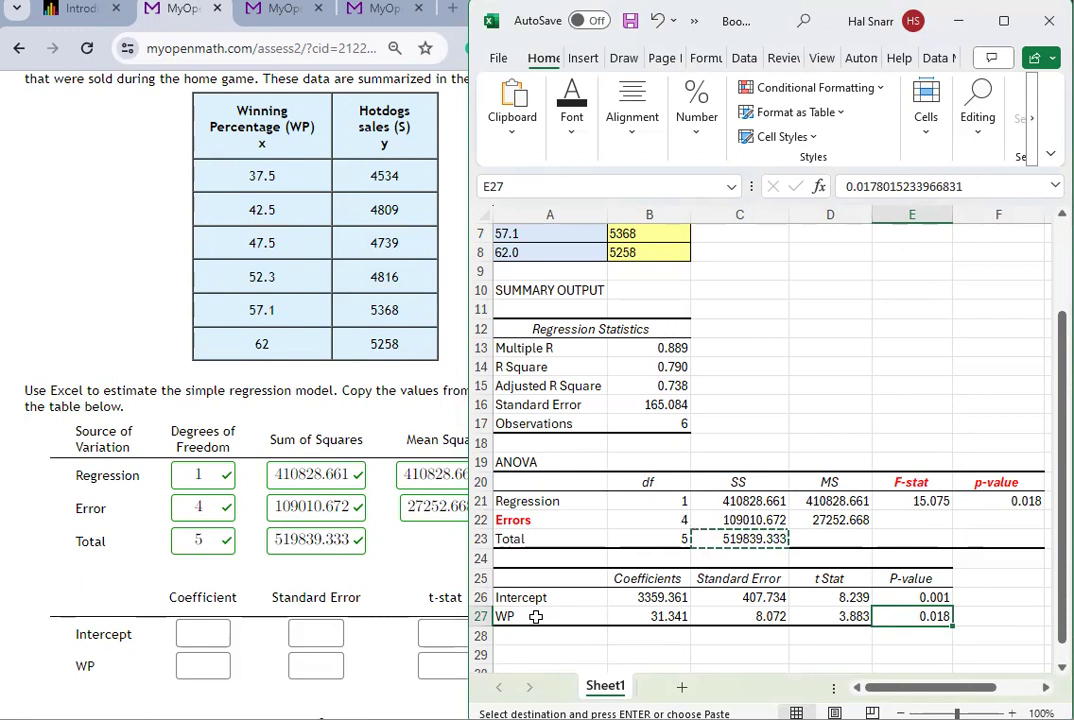
click(1020, 501)
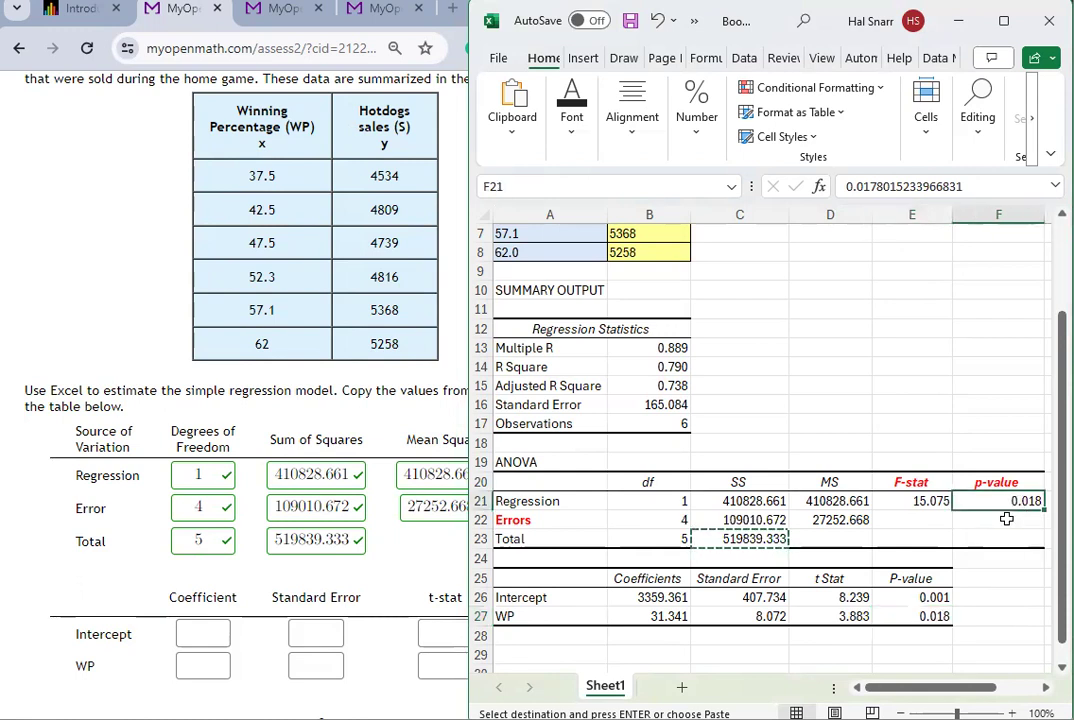
click(926, 617)
click(1014, 500)
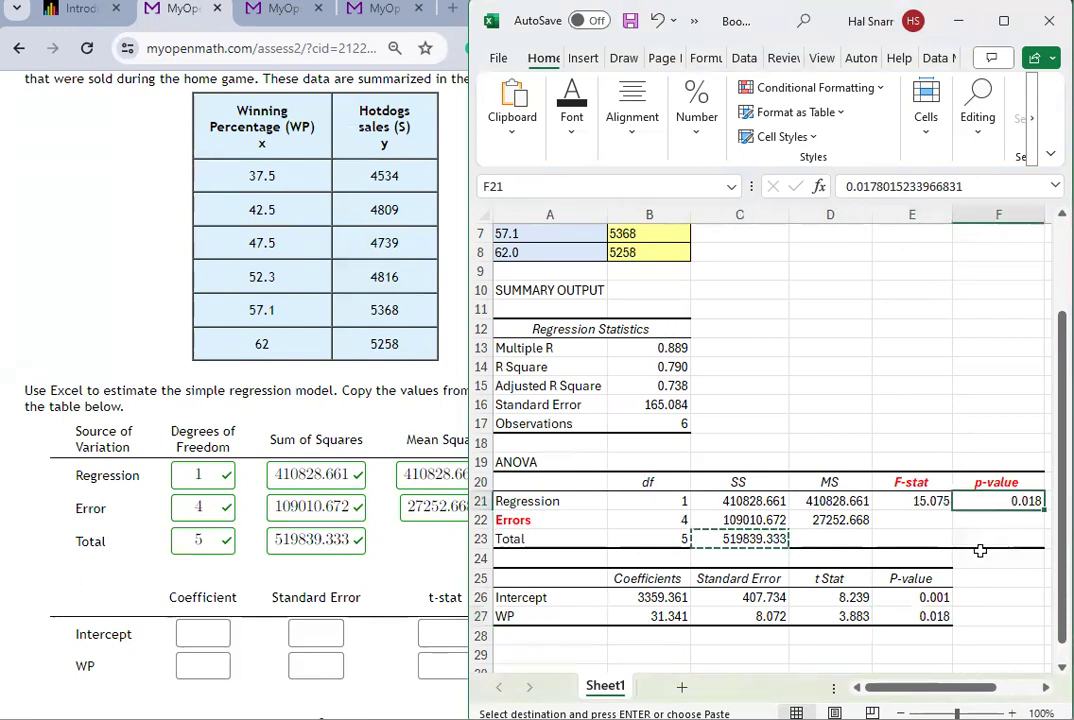
click(940, 617)
click(1018, 501)
click(923, 617)
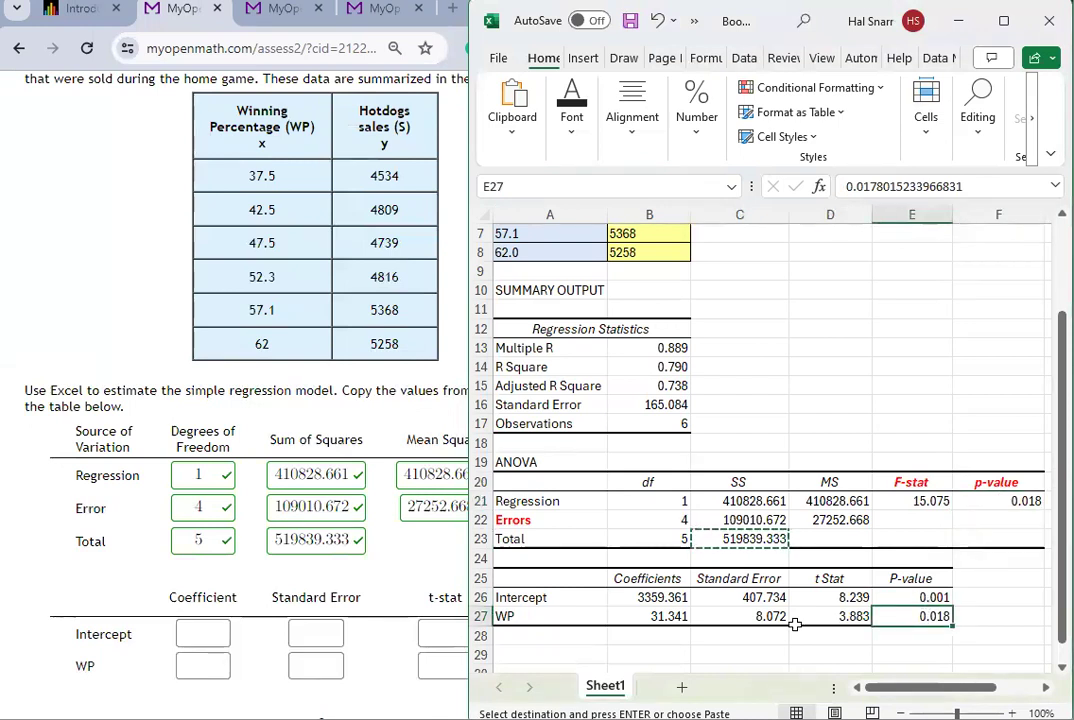
click(558, 616)
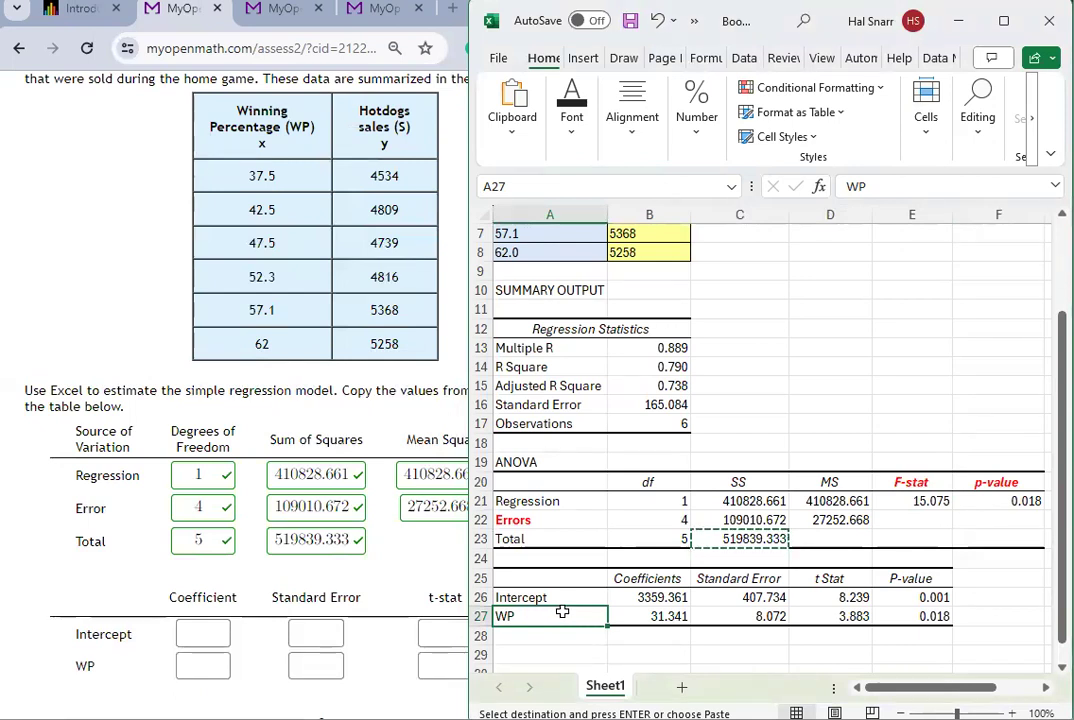
click(855, 619)
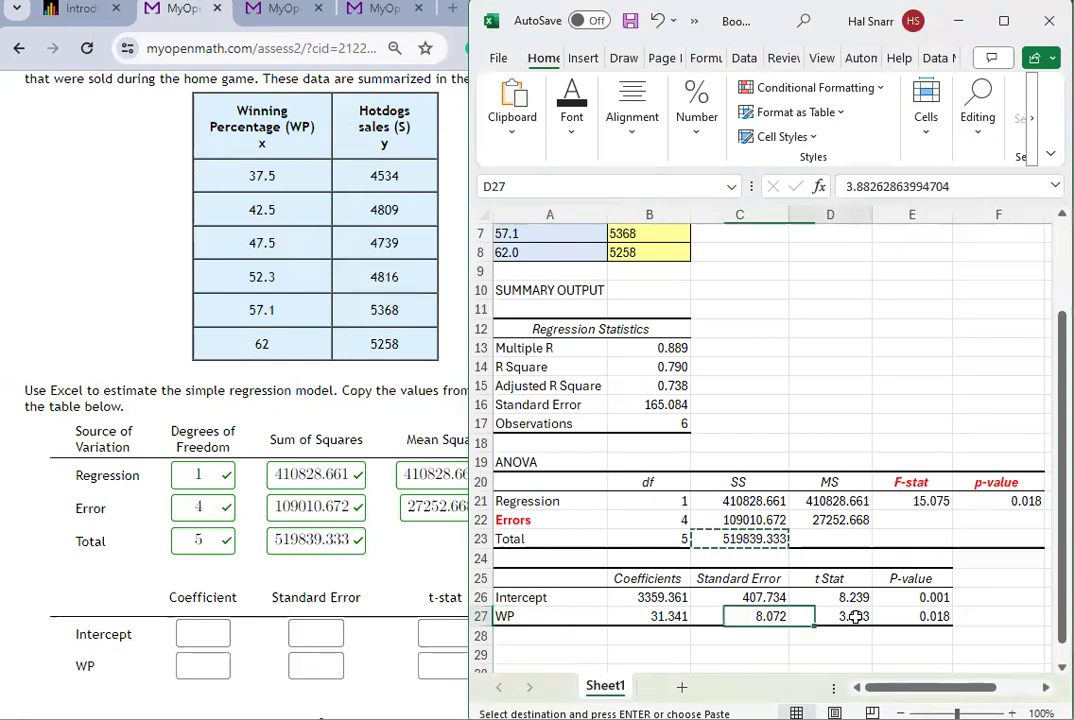
click(922, 501)
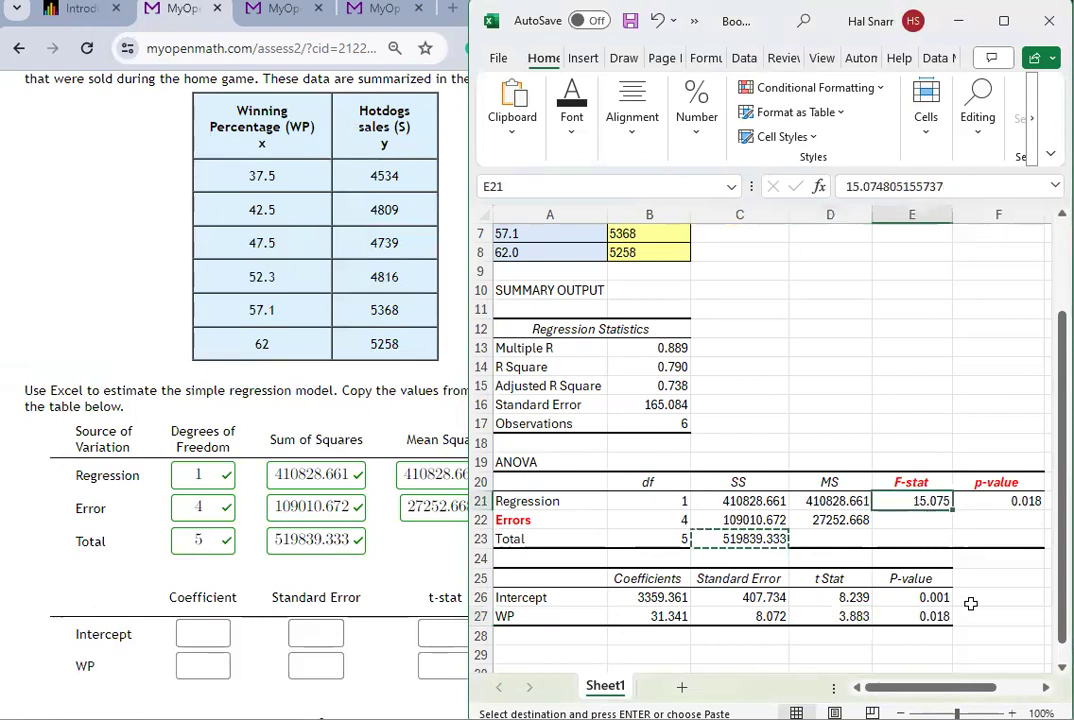
click(840, 617)
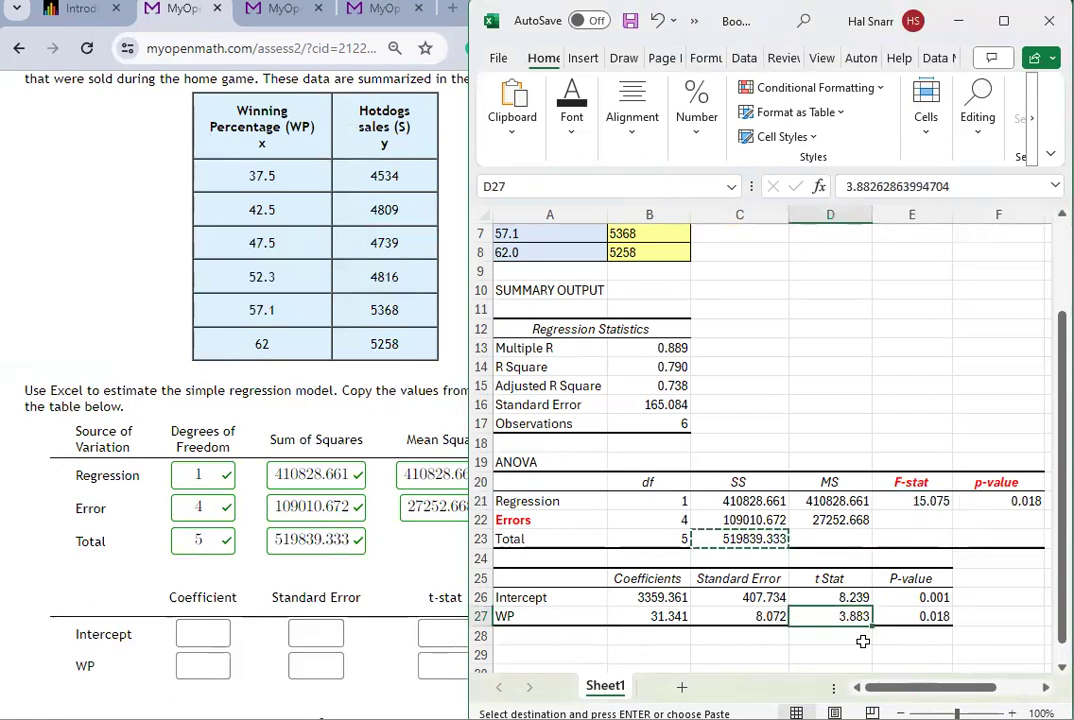
click(918, 501)
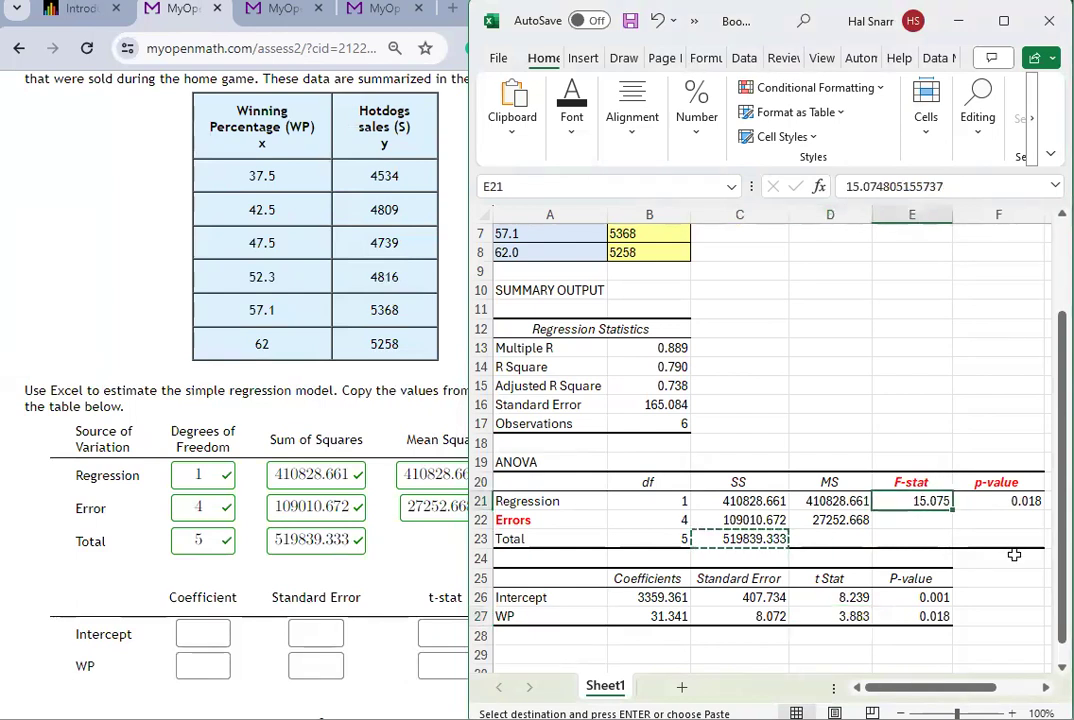
Step: Check the p-value in F21 against the WP P-value in E27, and the WP t Stat in D27 against the F-stat in E21
click(1022, 502)
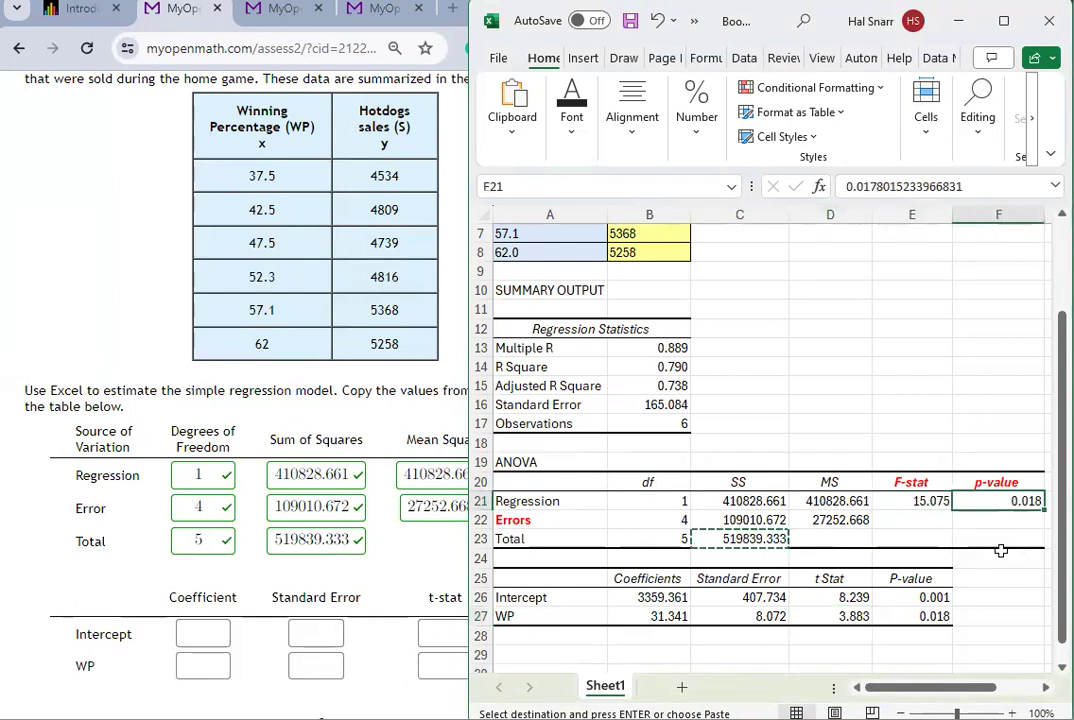
click(938, 617)
click(985, 500)
click(932, 614)
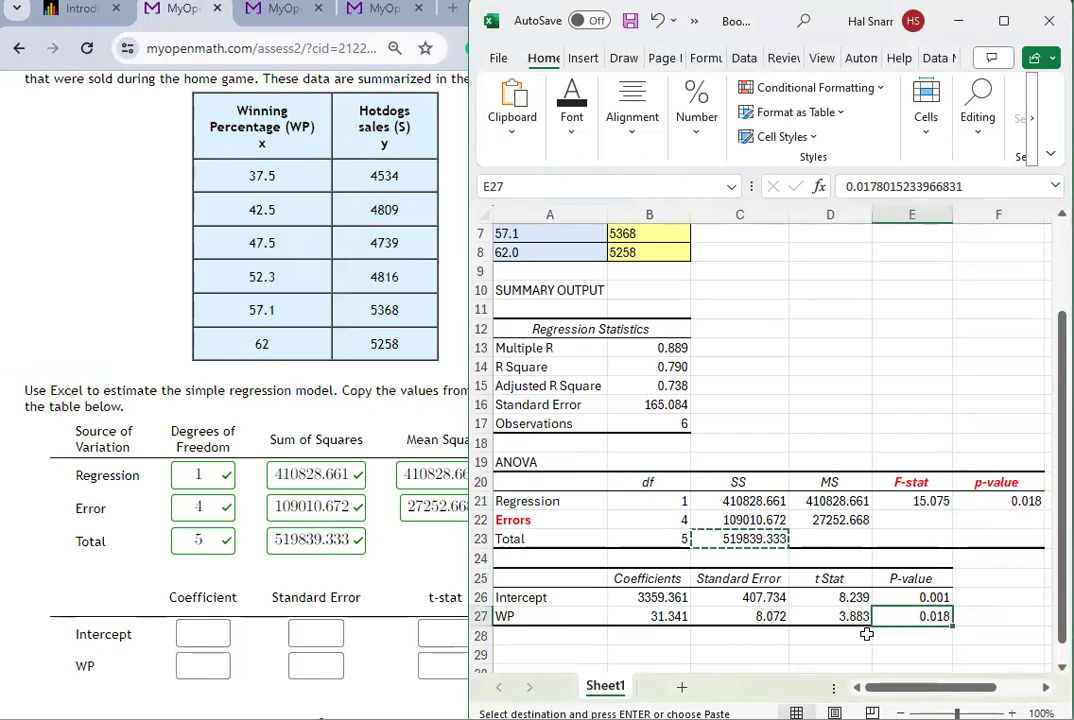
drag(918, 618, 932, 653)
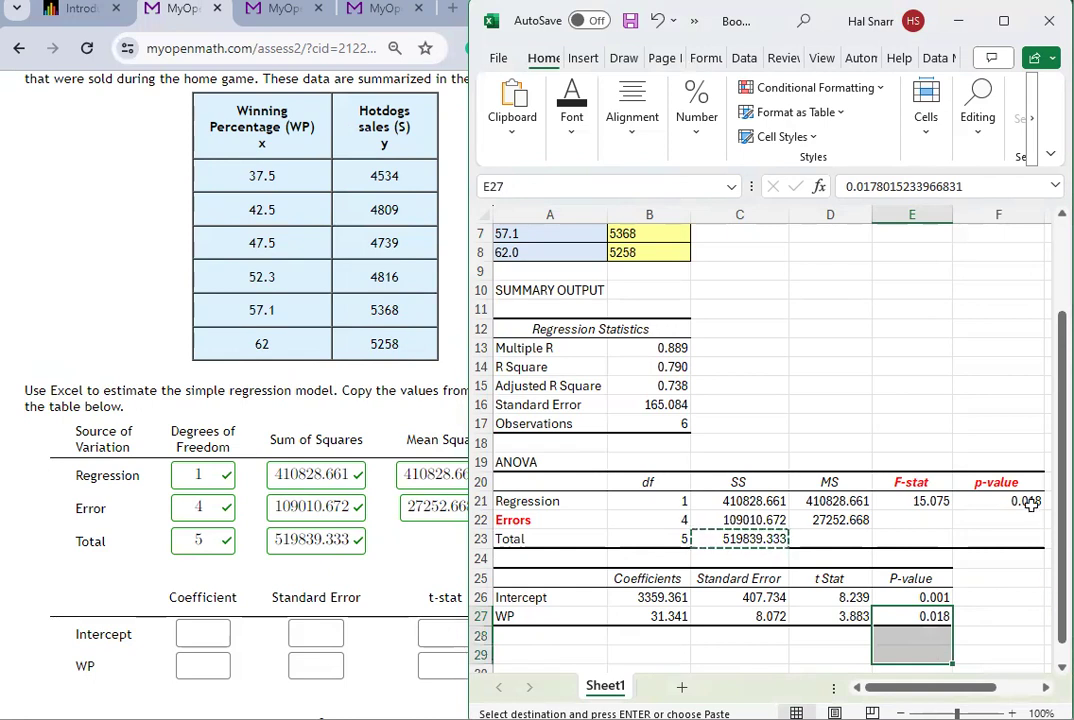
click(1031, 504)
click(838, 616)
drag(838, 616, 842, 643)
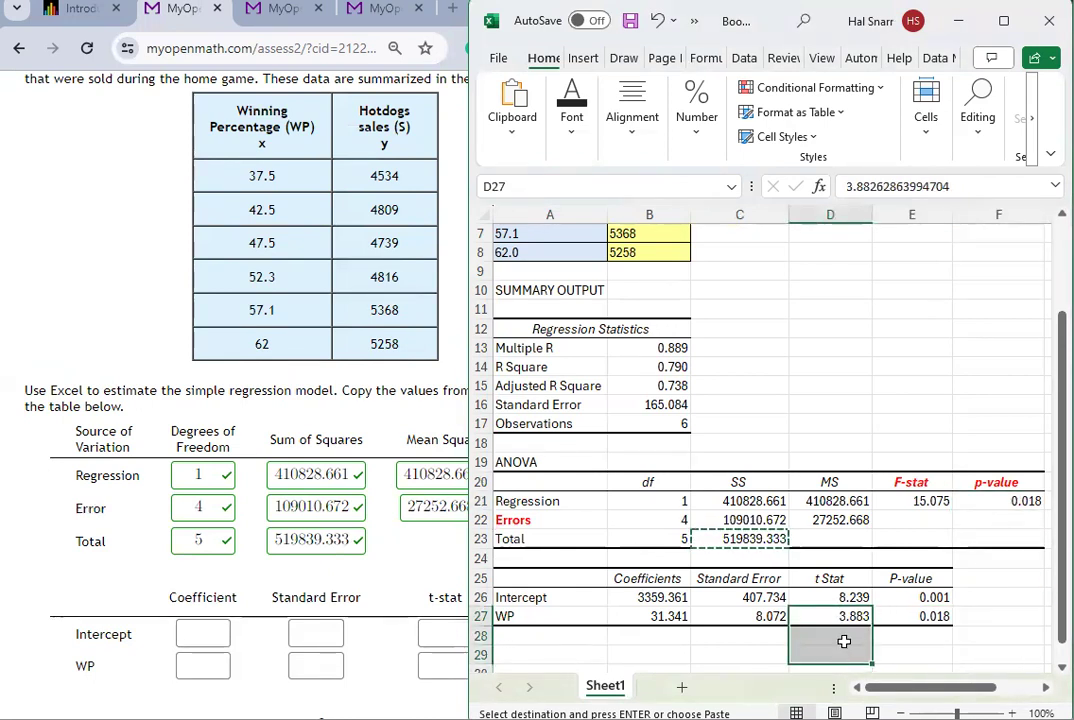
click(928, 502)
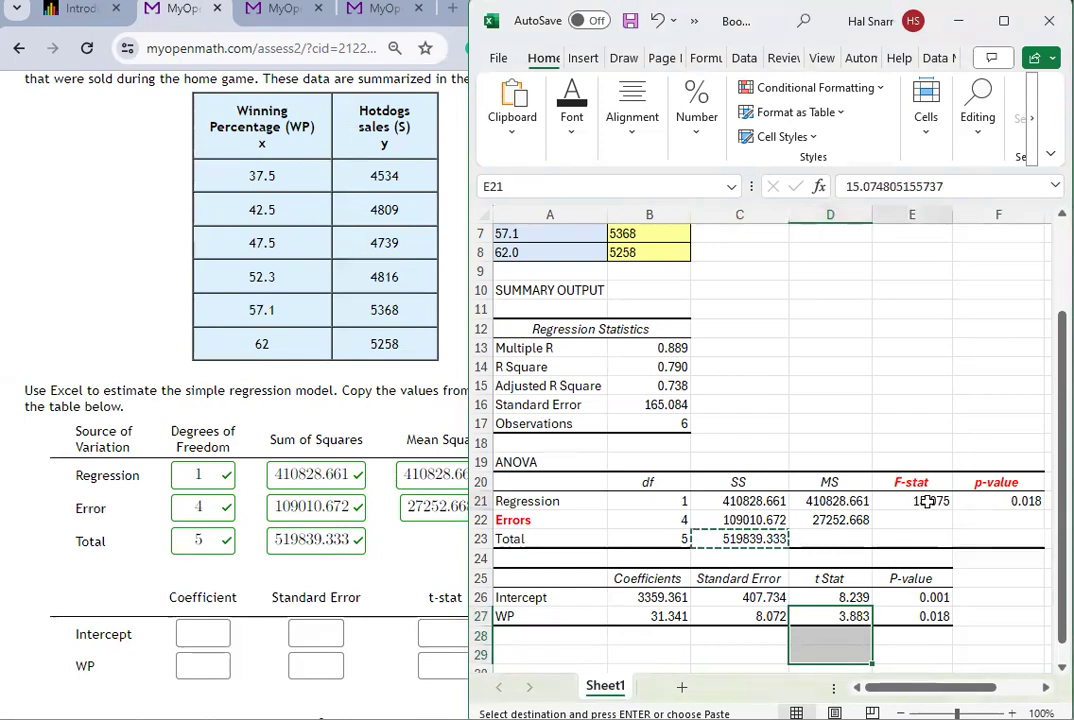
Step: Recalculate R Square in C14 as the Regression SS divided by the Total SS, using =C21/C23
click(660, 367)
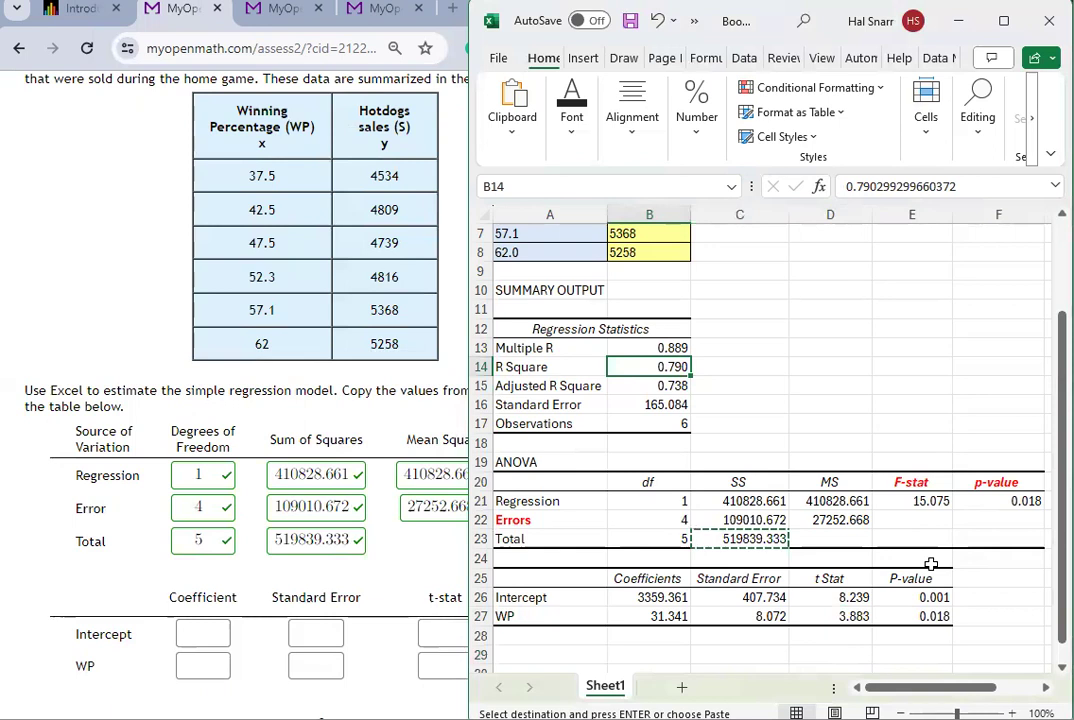
drag(745, 501, 754, 520)
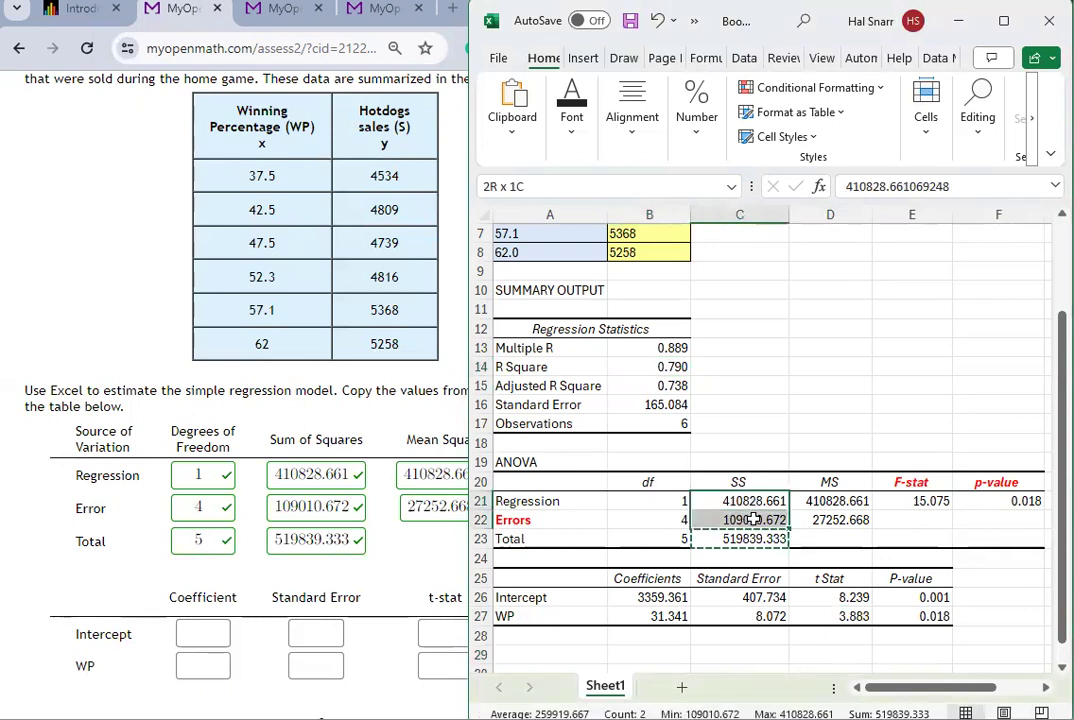
click(740, 367)
text(=)
key(Down)
key(Down)
key(Down)
key(Down)
key(Down)
key(Down)
key(Down)
text(/)
key(Down)
key(Down)
key(Down)
key(Down)
key(Down)
key(Down)
key(Down)
key(Down)
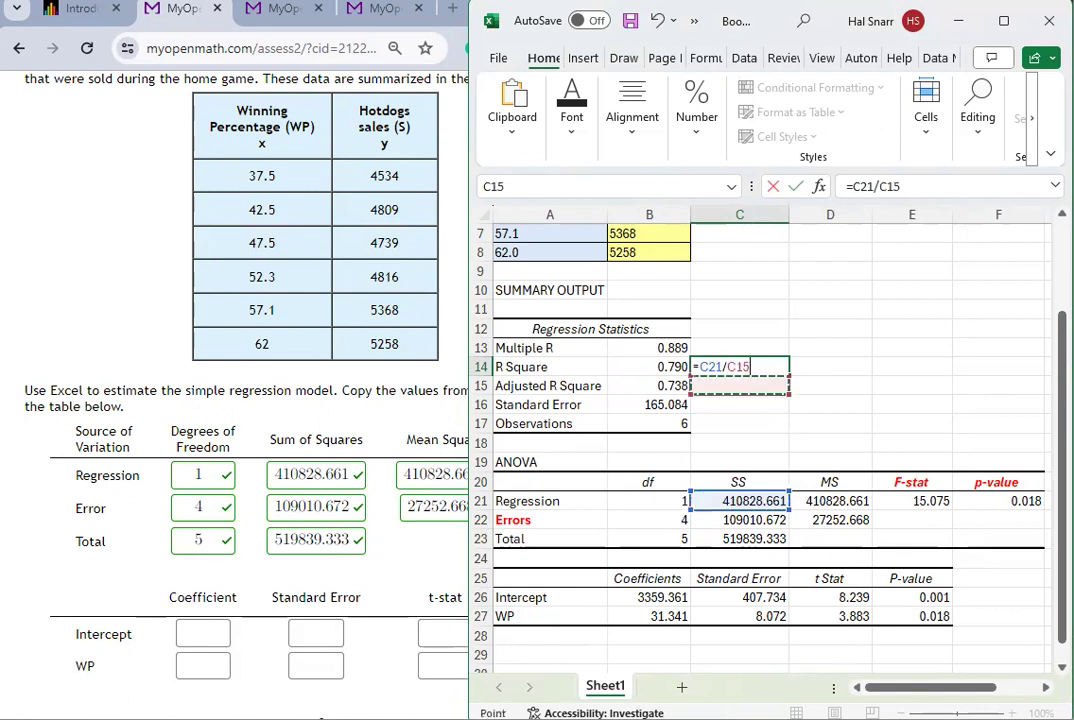
key(Down)
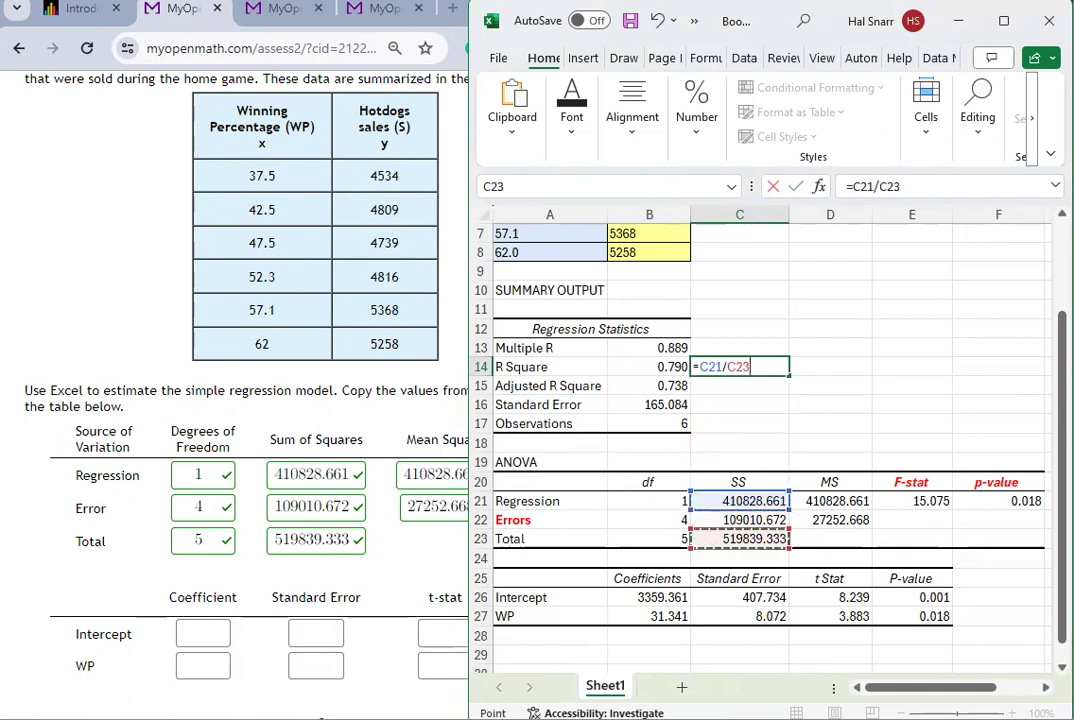
key(Return)
key(Up)
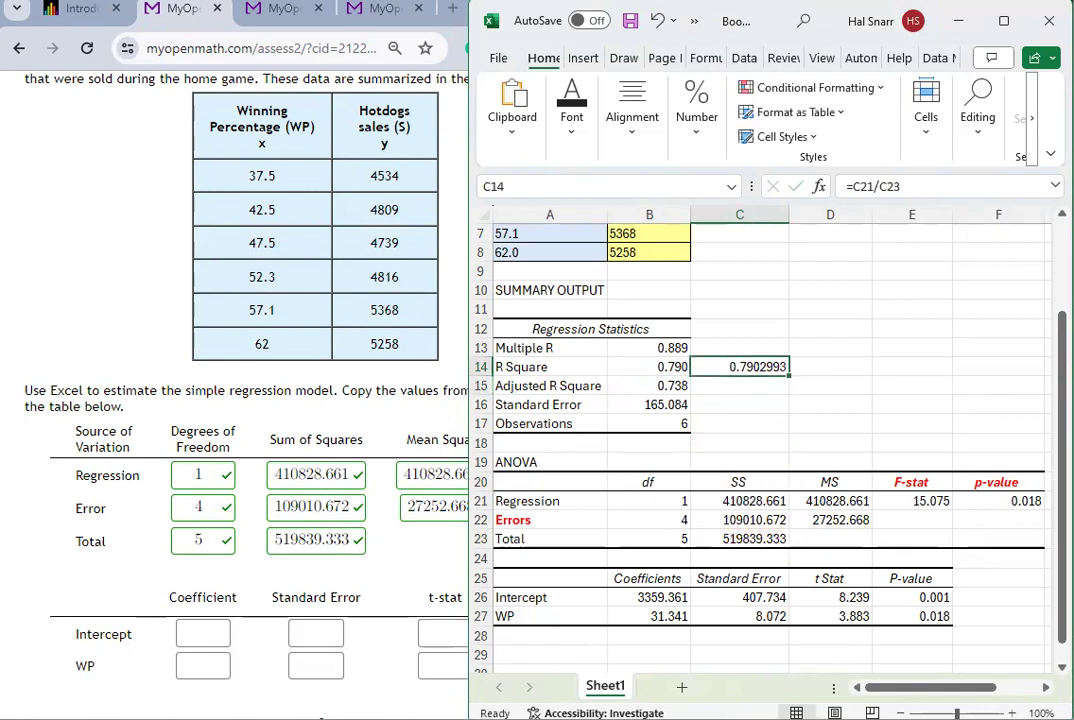
Step: Compare the calculated ratio with R Square in B14 and clear C14
click(649, 367)
click(739, 367)
key(Delete)
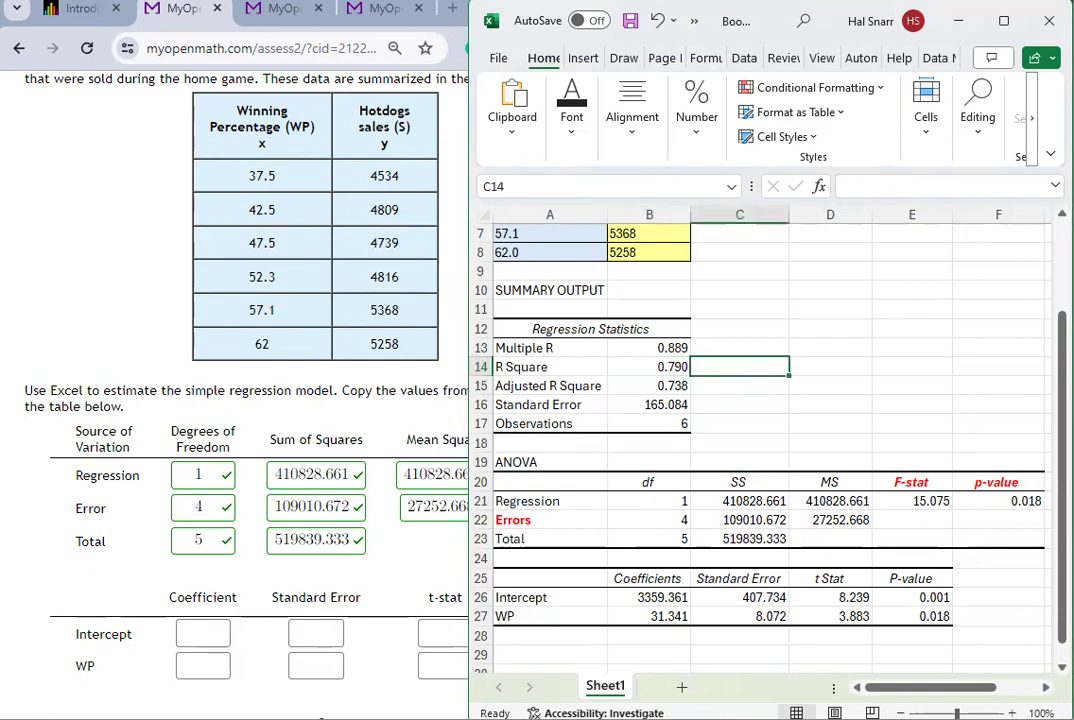
Step: Calculate the correlation between WP and hotdog sales in C14 with =CORREL(A3:A8,B3:B8)
text(=corrl)
key(BackSpace)
text(el()
key(Up)
key(Up)
key(Up)
key(Up)
key(Up)
key(Up)
key(Up)
key(Up)
key(Up)
key(Up)
key(Up)
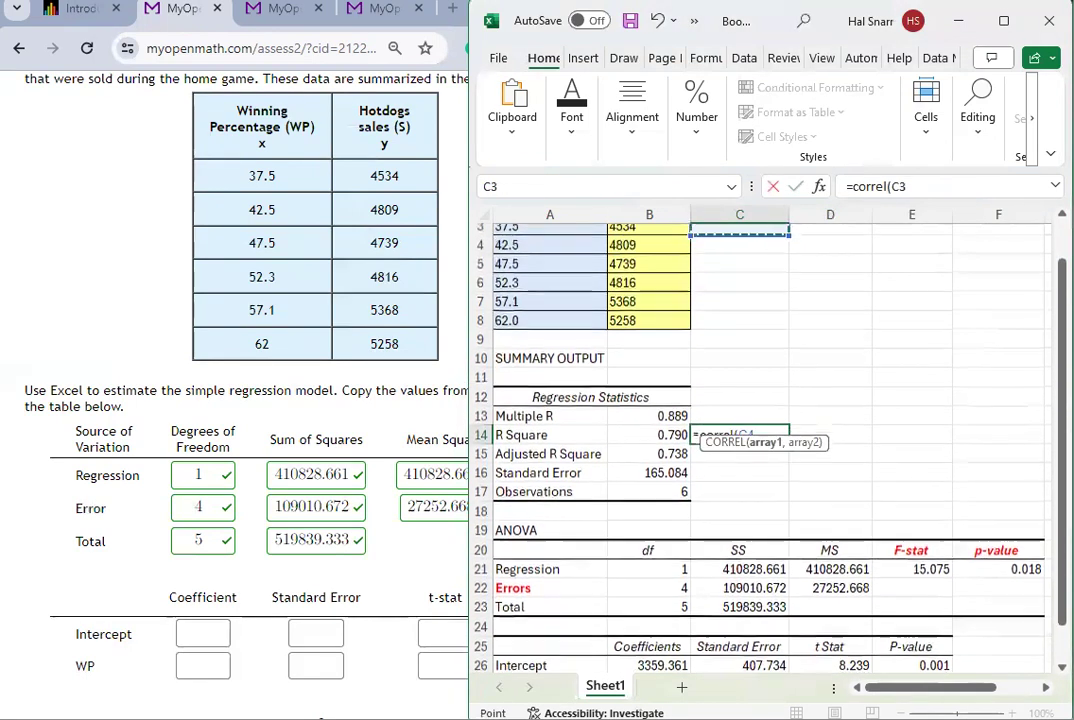
key(Up)
key(Left)
key(Left)
key(Down)
key(shift+Down)
key(shift+Down)
key(shift+Down)
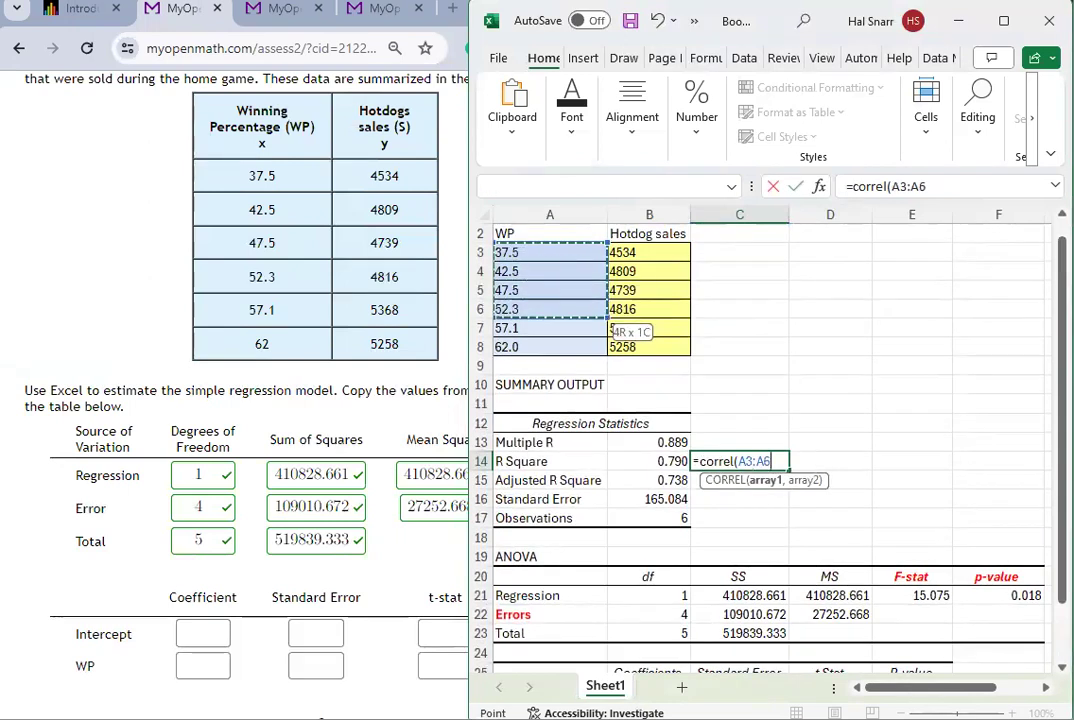
key(shift+Down)
key(shift+Down)
text(,)
key(Up)
key(Up)
key(Up)
key(Up)
key(Up)
key(Up)
key(Left)
key(shift+Up)
key(shift+Up)
key(shift+Up)
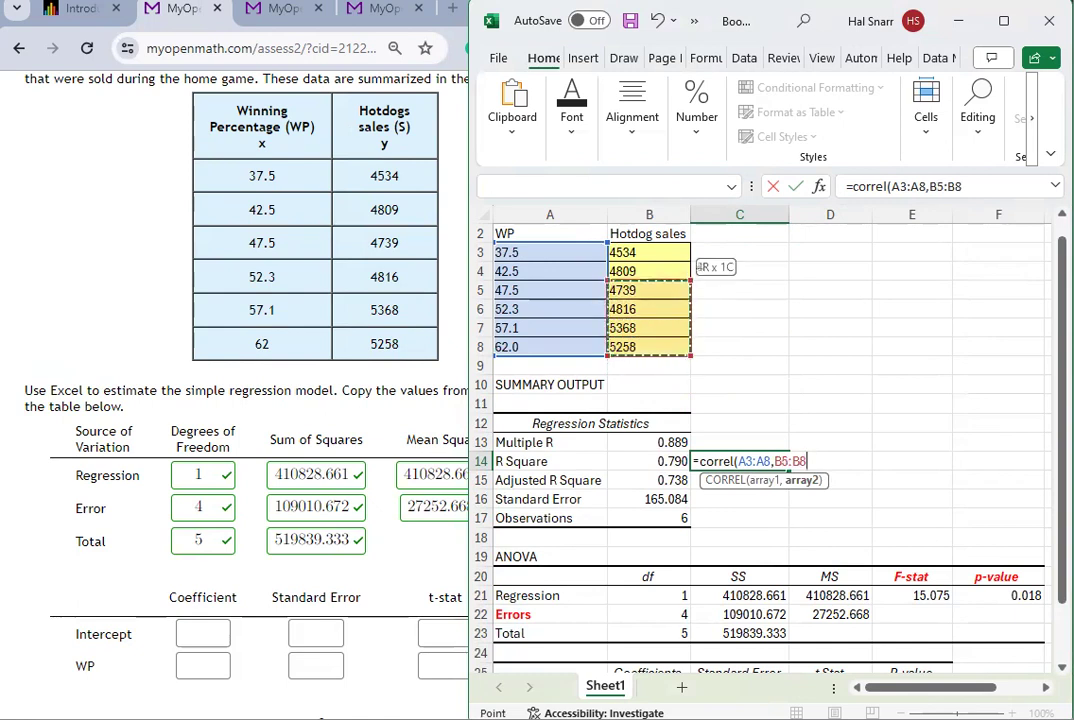
key(shift+Up)
key(shift+Up)
key(Return)
key(Up)
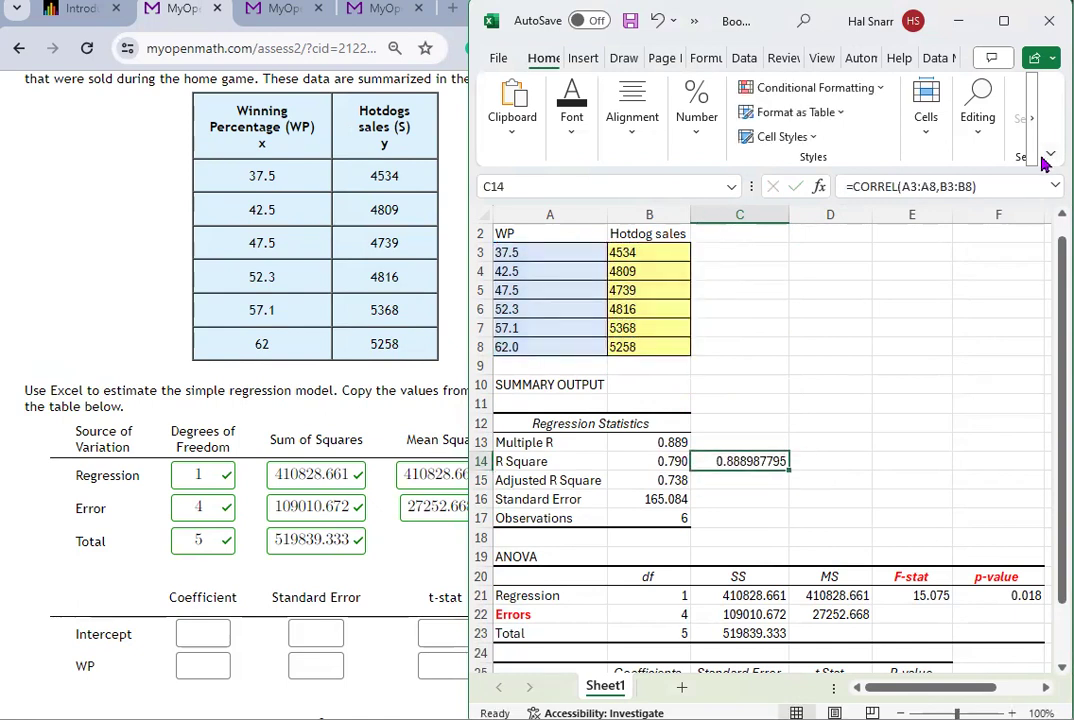
Step: Square the correlation in C14 by adding ^2, show it to three decimals, and compare it with R Square in B14
click(990, 186)
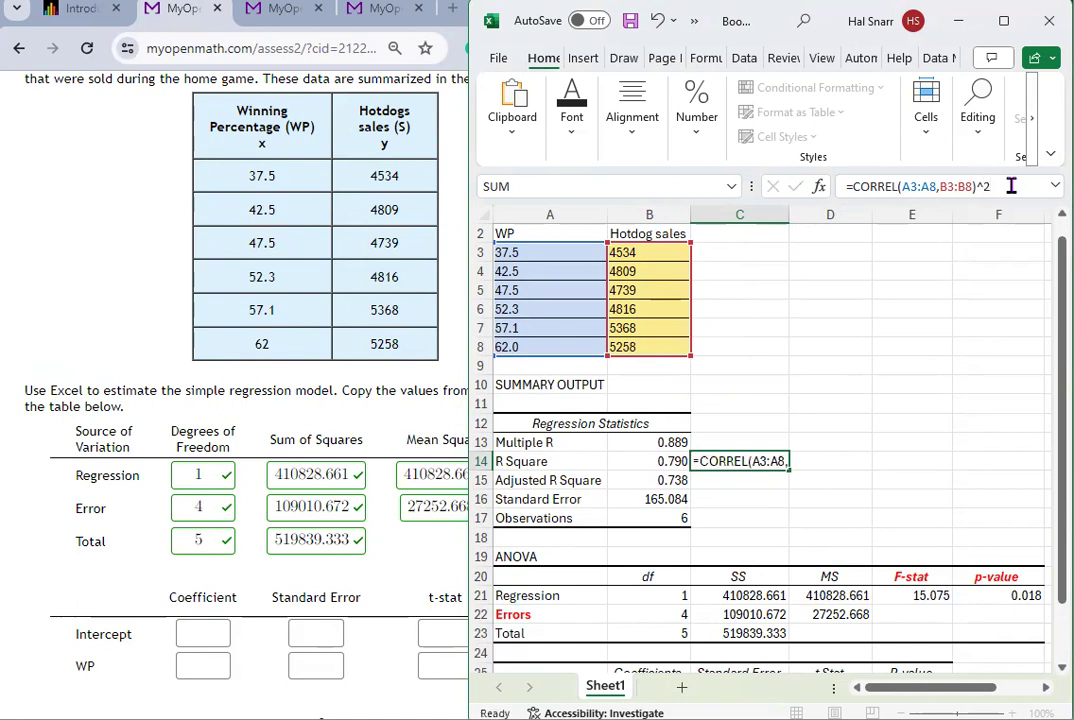
key(ctrl+Return)
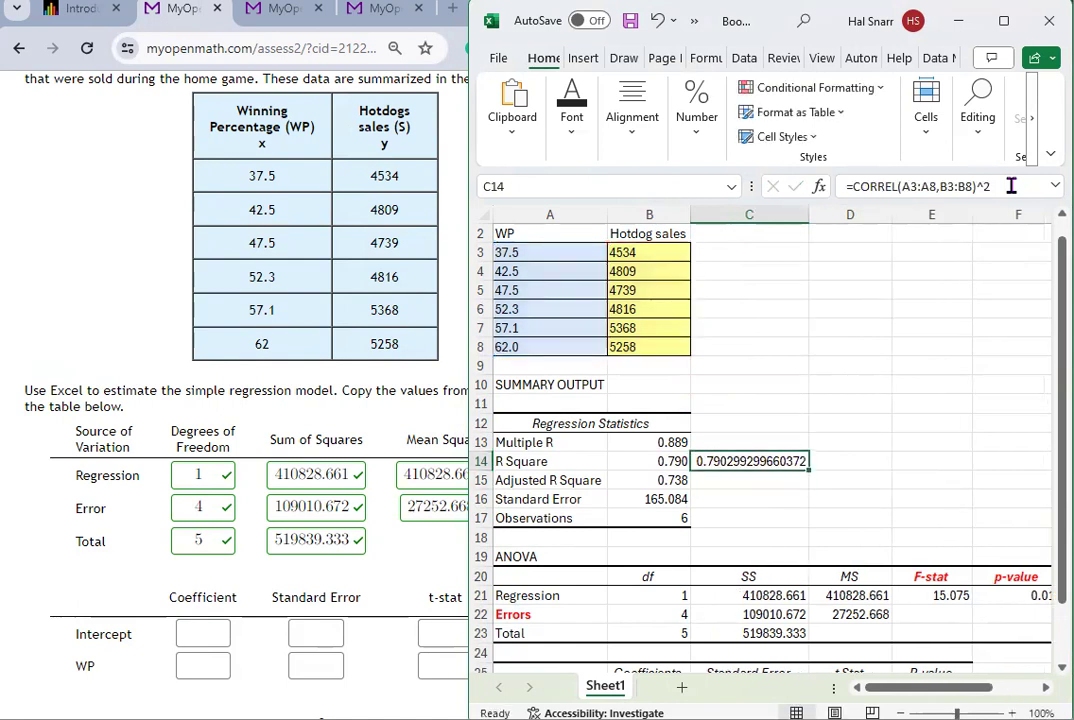
click(697, 118)
click(801, 221)
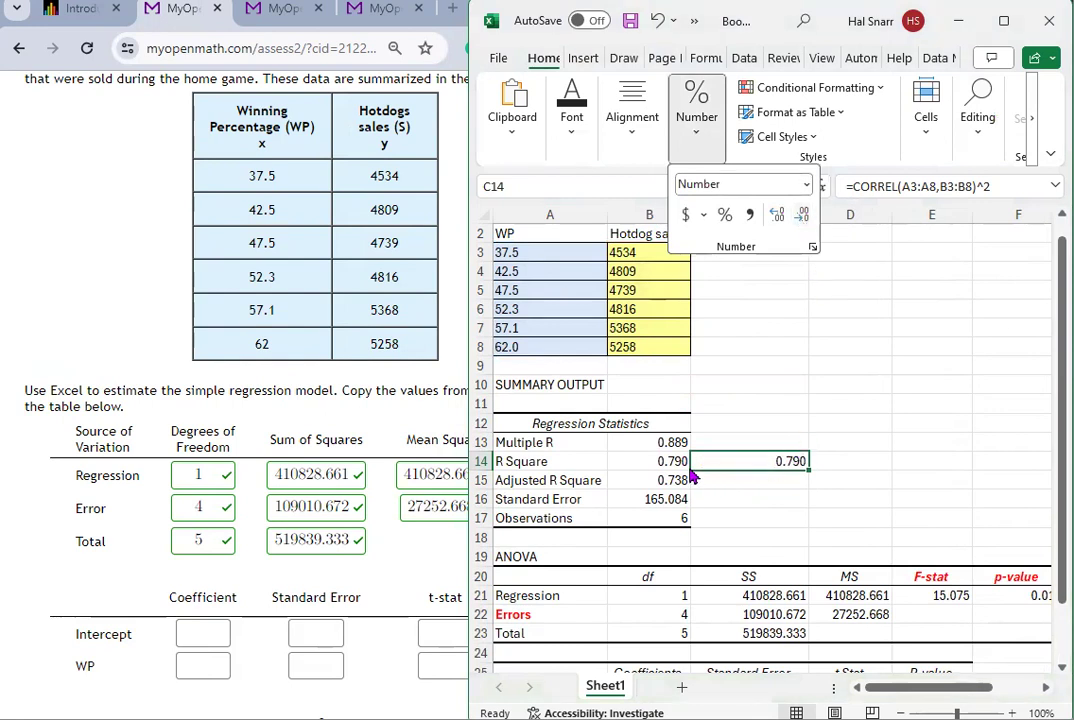
click(659, 463)
click(745, 465)
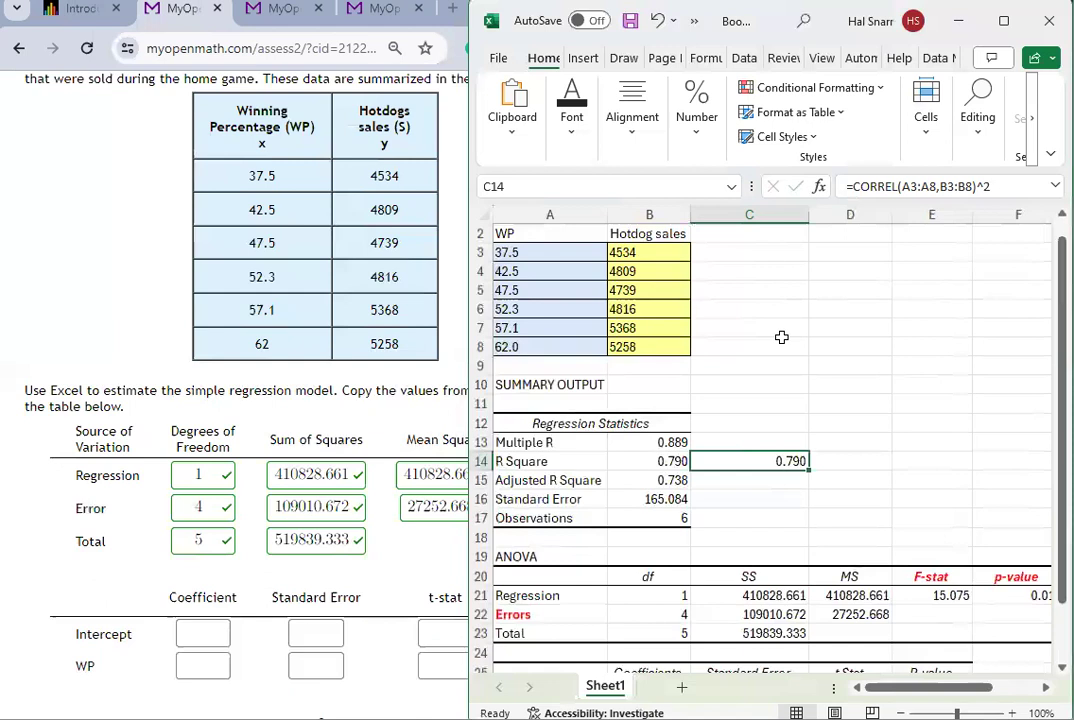
Step: Clear the check formula from C14 and autofit columns C through F to their contents
click(788, 204)
key(ctrl+Down)
key(ctrl+Down)
key(ctrl+Down)
key(ctrl+Down)
key(ctrl+Down)
key(Down)
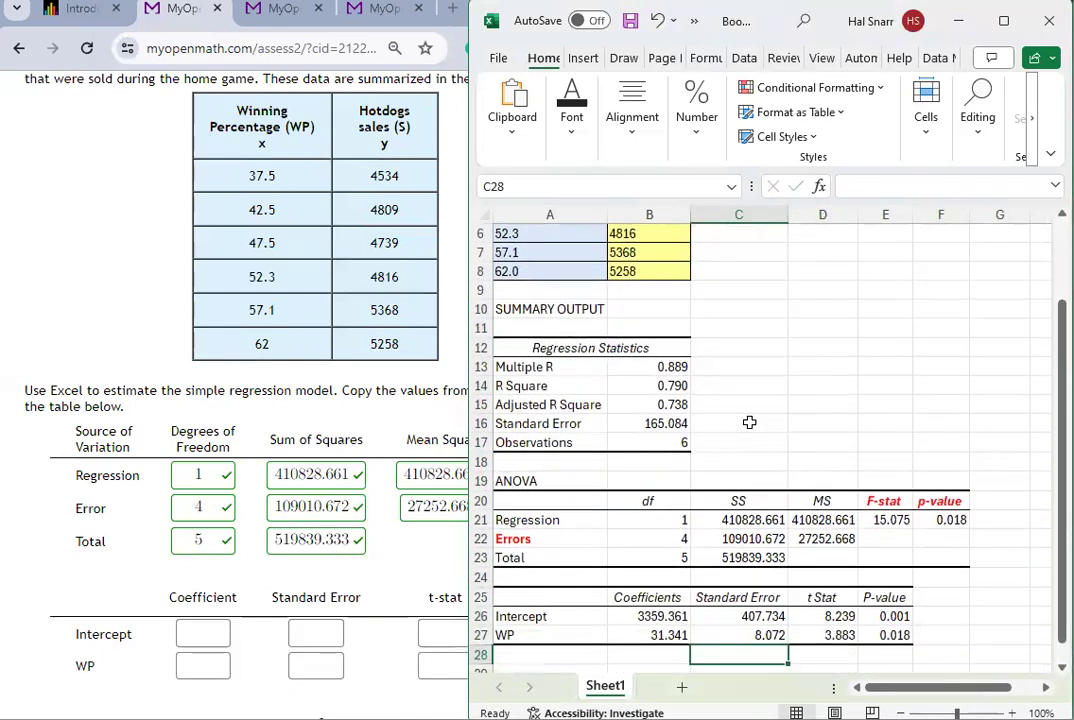
Step: Examine R Square in B14 alongside Adjusted R Square in B15
click(670, 385)
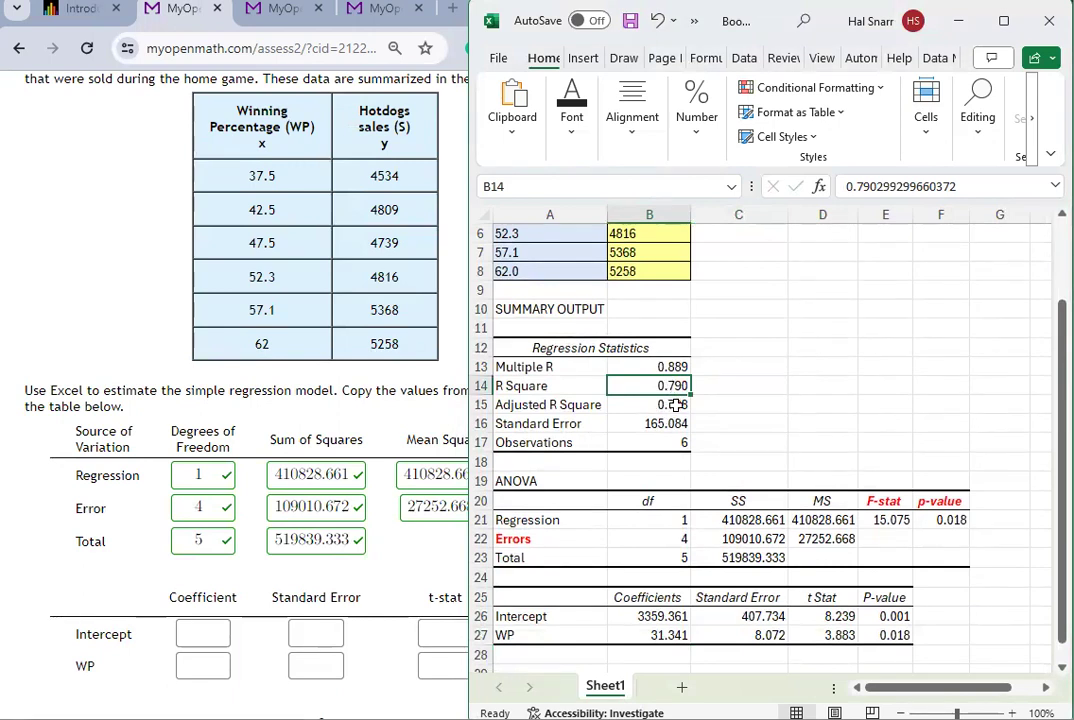
click(676, 404)
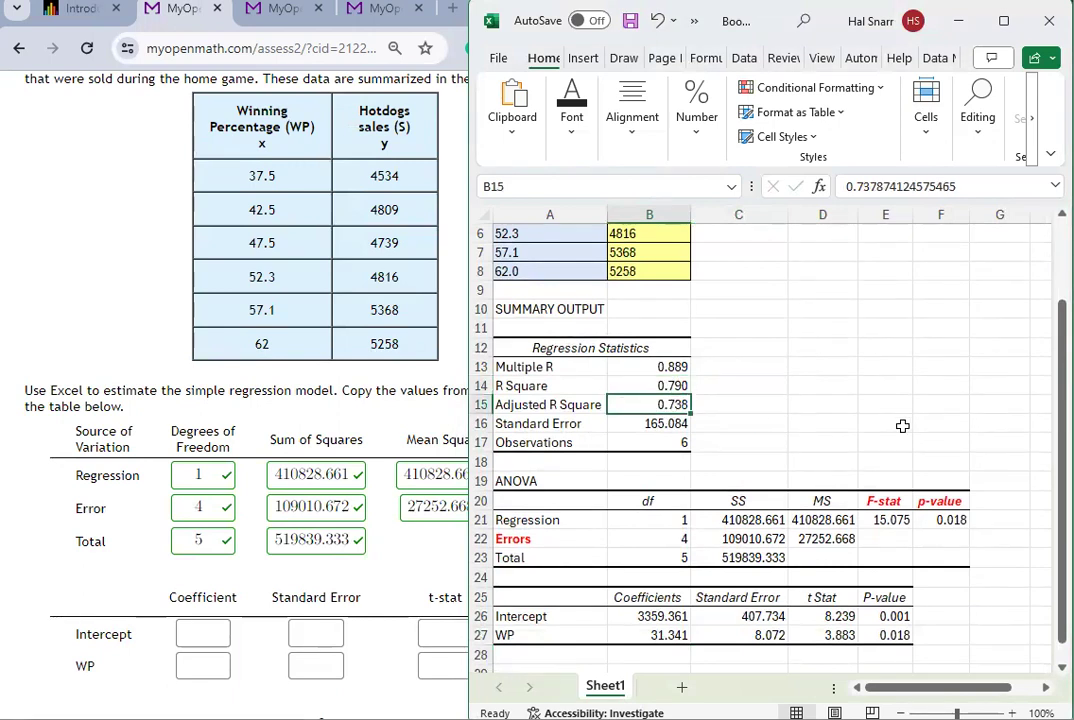
Step: Copy the Intercept coefficient 3359.361 from B26 and the WP coefficient 31.341 from B27 into the assignment's Coefficient answers
click(211, 568)
scroll(211, 568, down, 2)
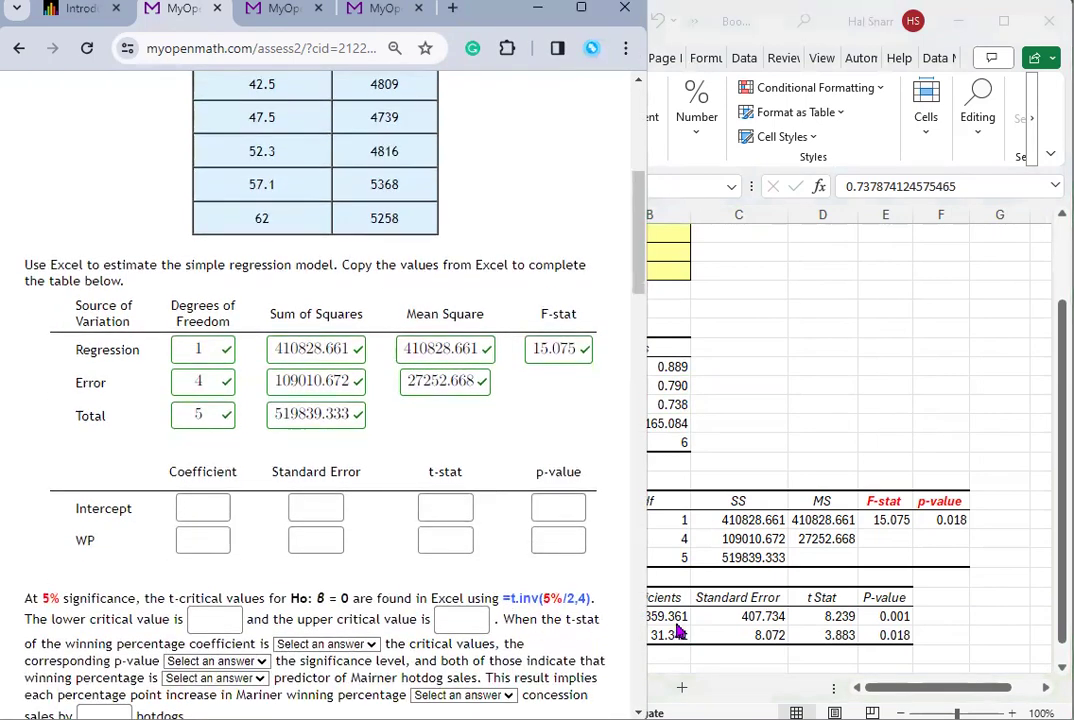
click(670, 616)
key(ctrl+c)
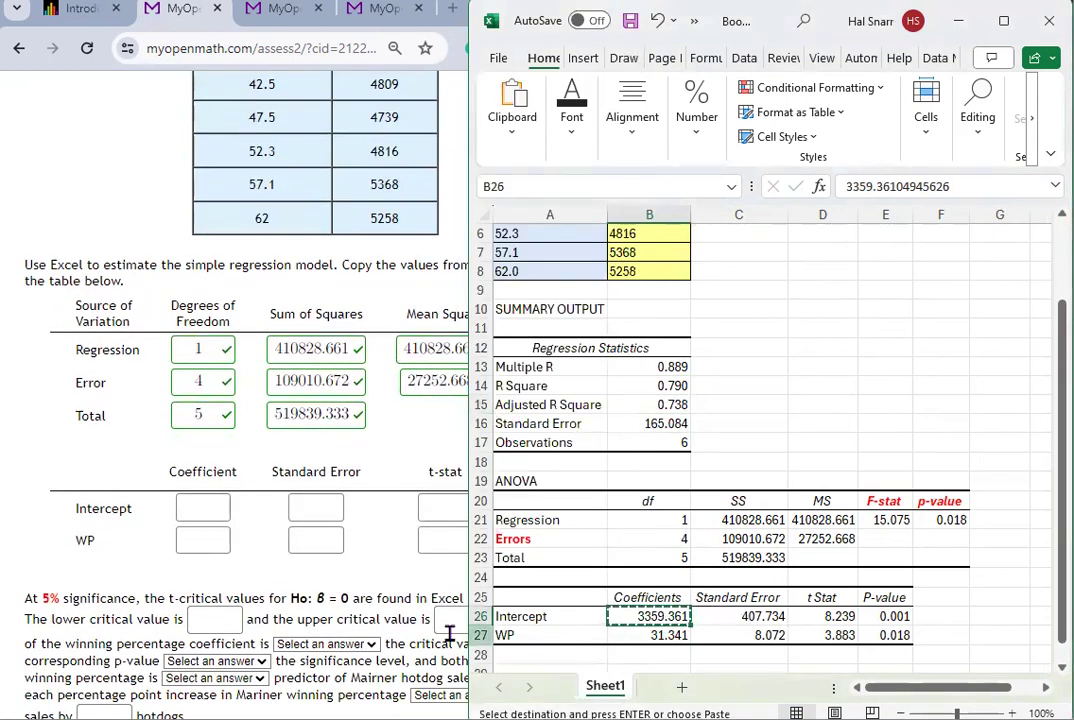
click(210, 508)
key(ctrl+v)
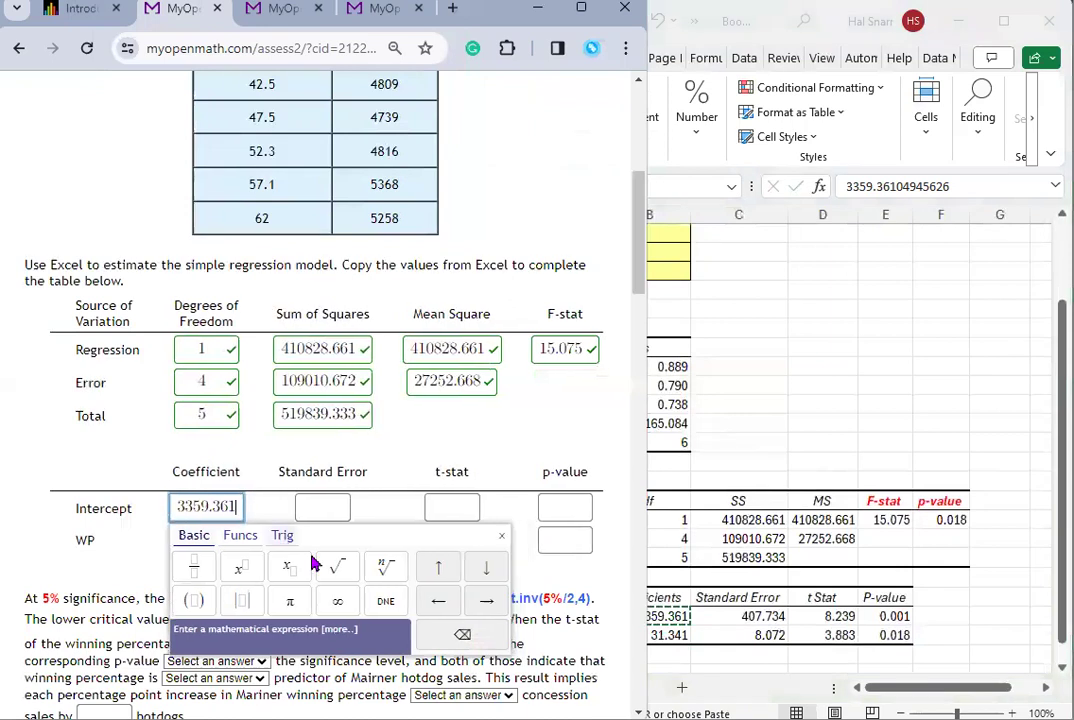
click(658, 630)
click(658, 630)
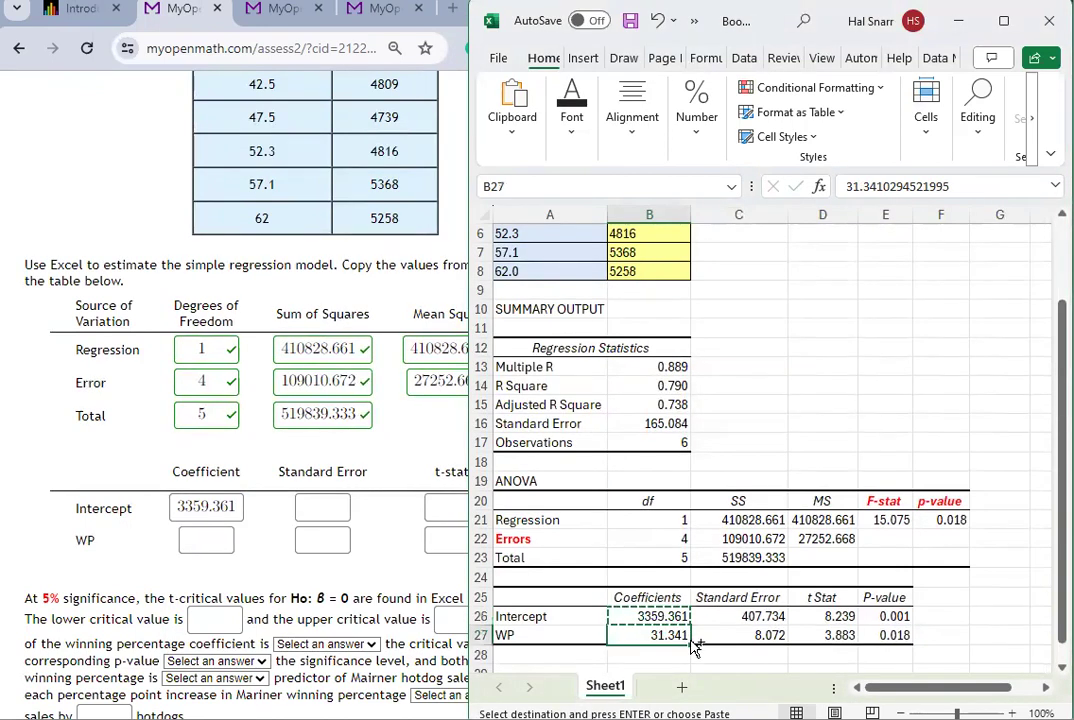
click(210, 540)
key(ctrl+v)
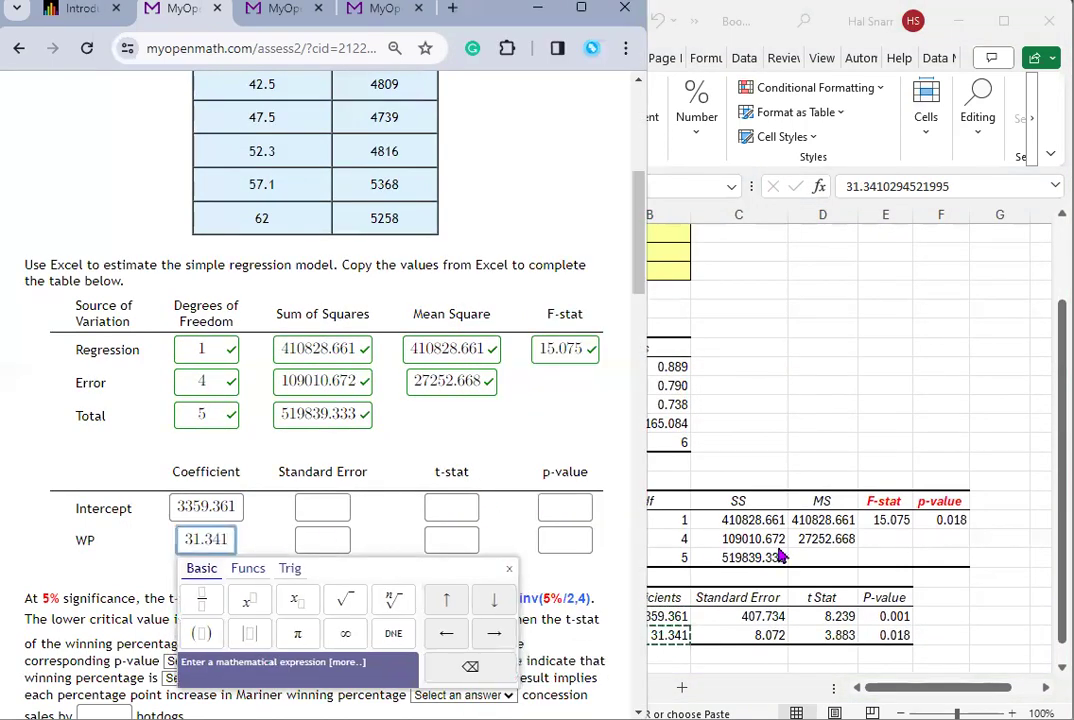
Step: Switch to Notepad and write the estimated regression equation y = 3359.361 + 31.341 x
click(570, 614)
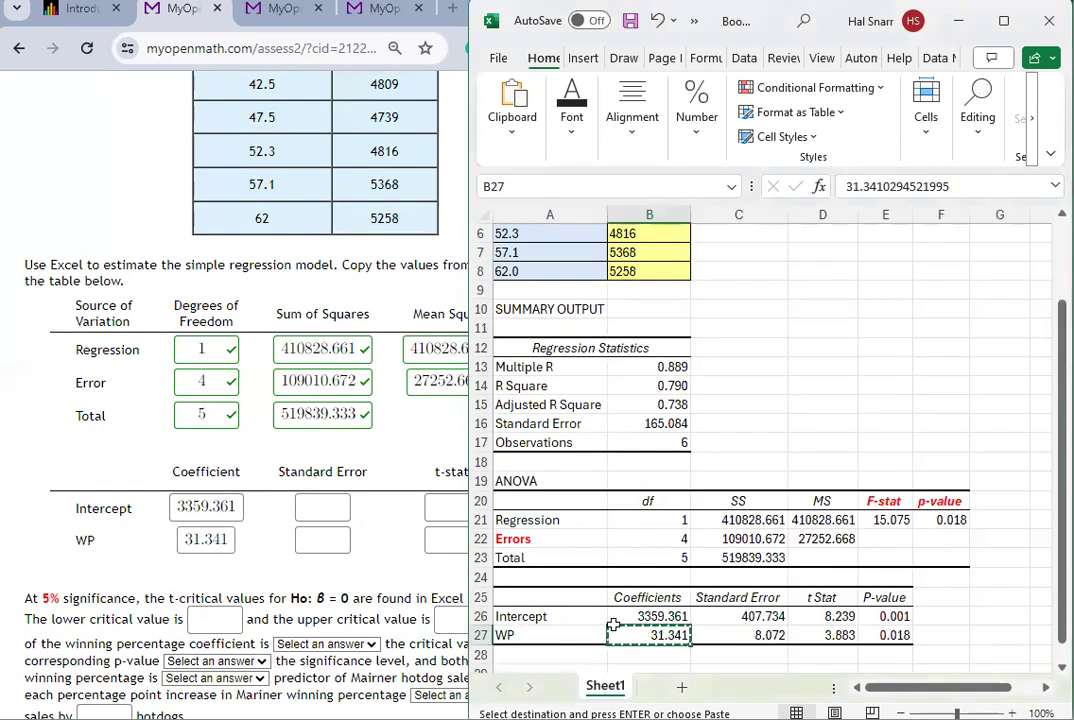
key(alt+Tab)
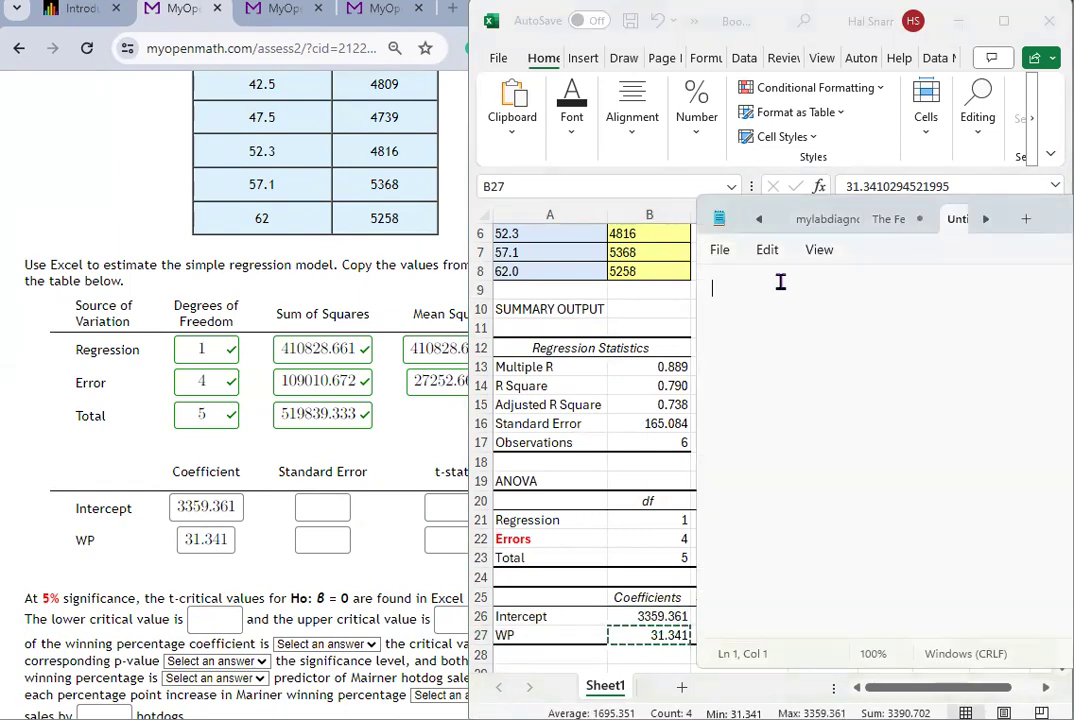
text(y = 33)
text(+ 31.341 x)
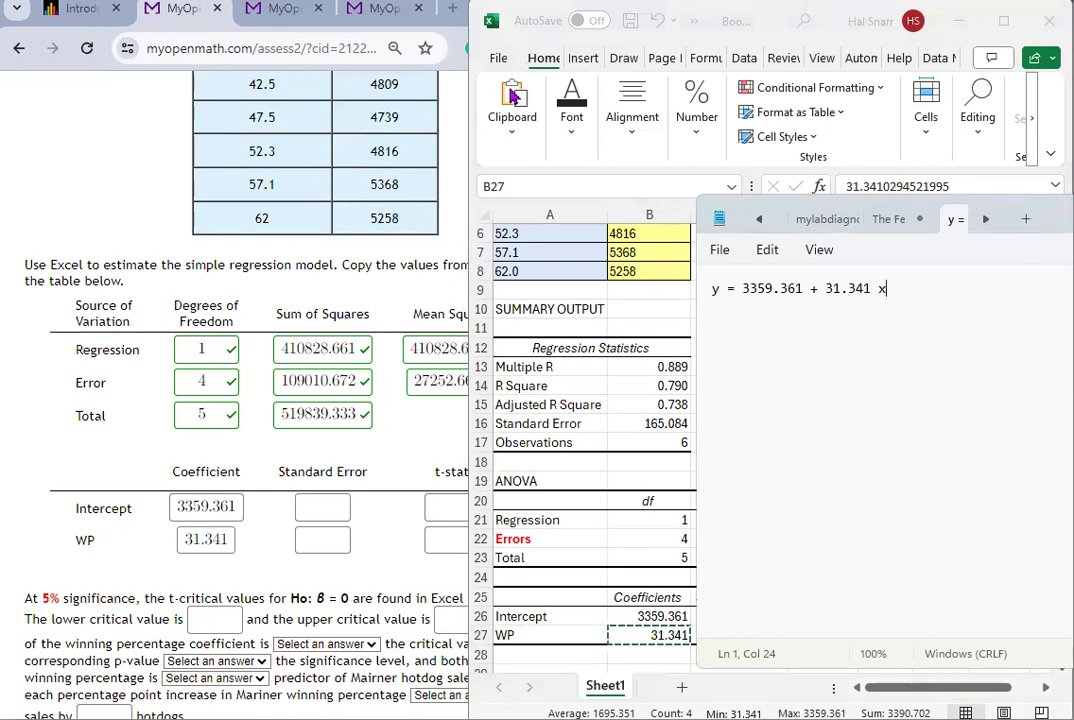
Step: Rename the equation's variables, replacing y with HS and x with WP
scroll(410, 220, up, 2)
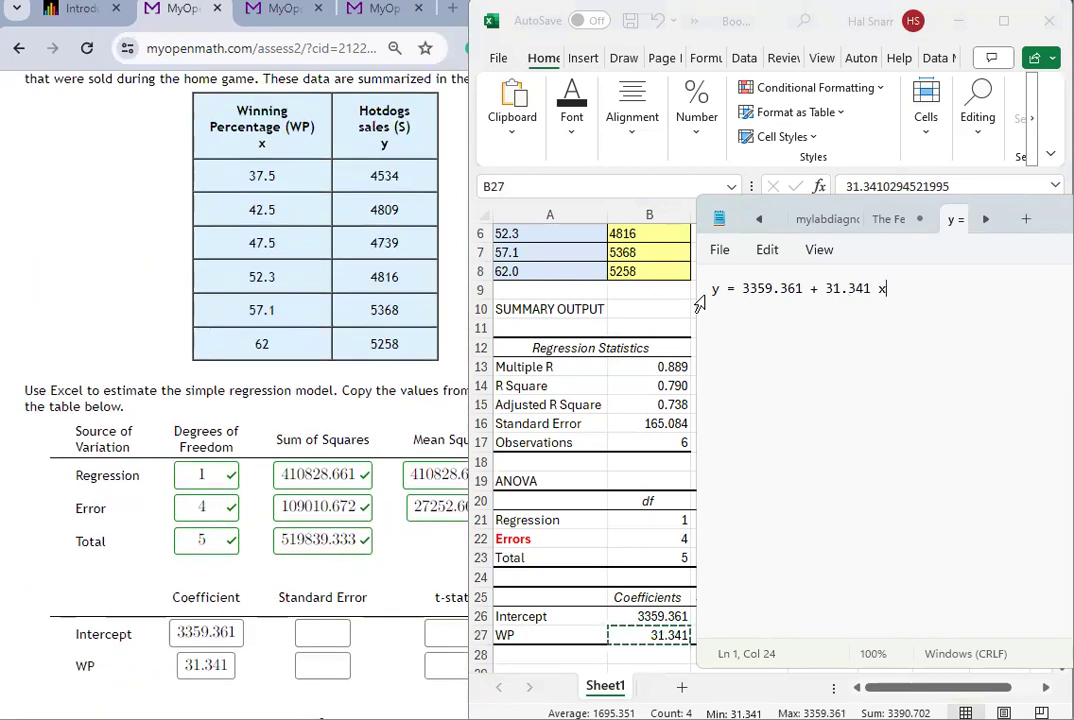
drag(720, 288, 697, 288)
text(HS)
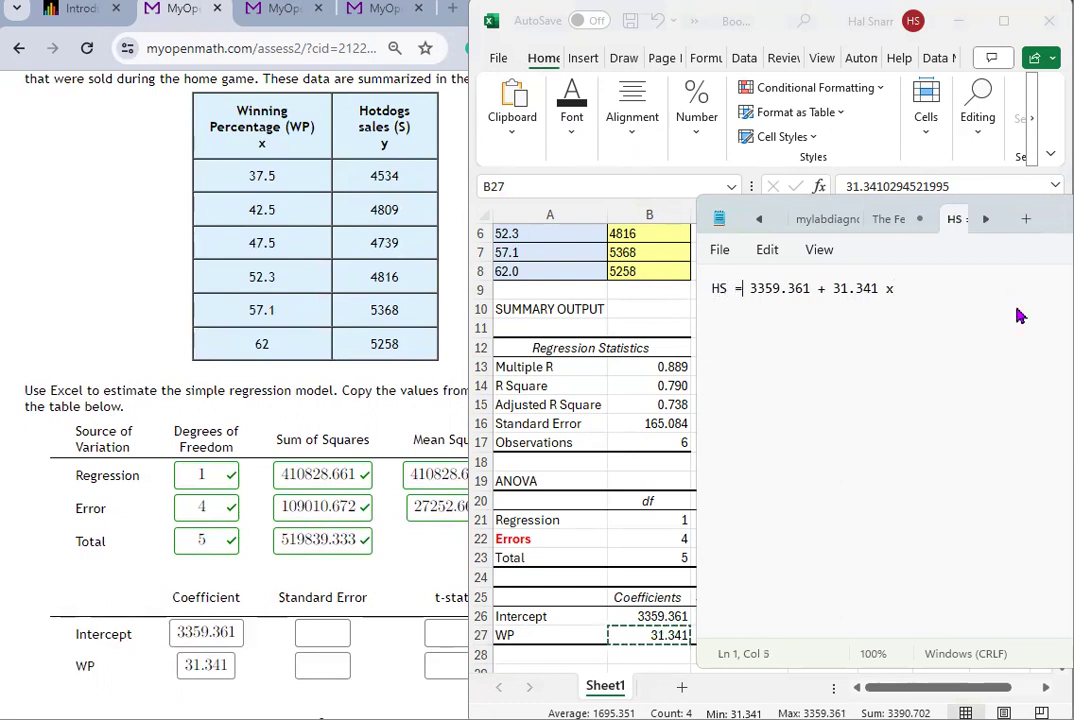
key(shift+Right)
Step: Highlight the slope coefficient 31.341 in the Notepad equation to examine its meaning
key(Left)
key(Left)
key(Left)
key(shift+Left)
key(shift+Left)
key(shift+Left)
key(shift+Left)
key(shift+Left)
key(shift+Left)
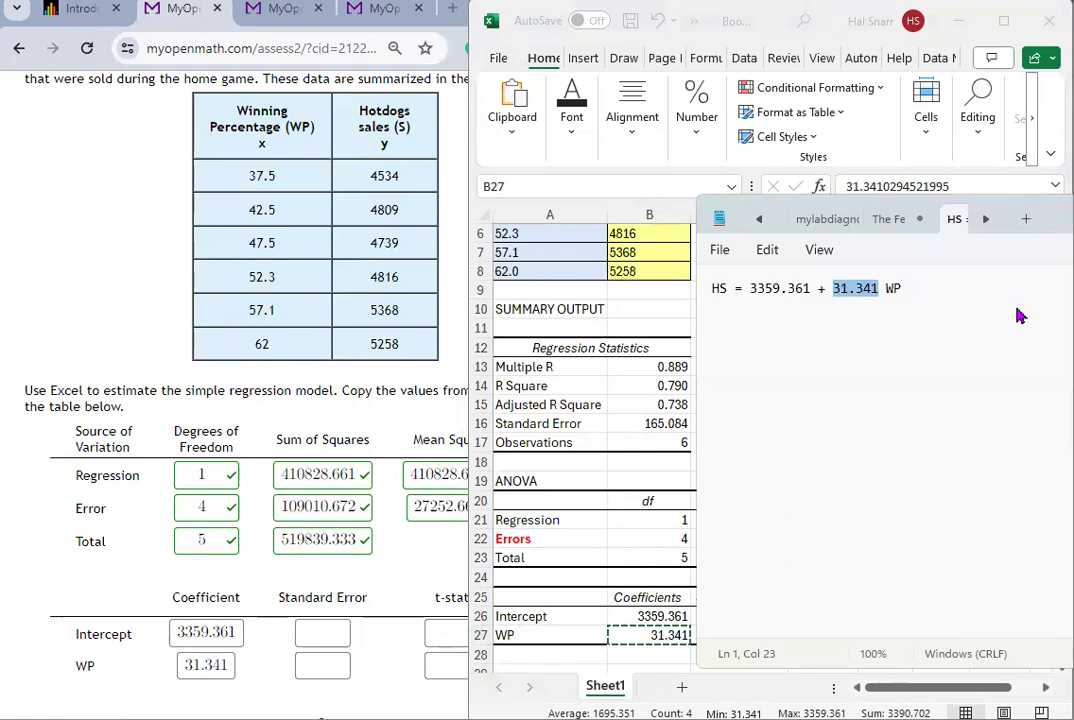
Step: Highlight the intercept 3359.361 in the Notepad equation to examine its meaning
key(Left)
key(Left)
key(Left)
key(Left)
key(shift+Left)
key(shift+Left)
key(shift+Left)
key(shift+Left)
key(shift+Left)
key(shift+Left)
key(shift+Left)
key(shift+Left)
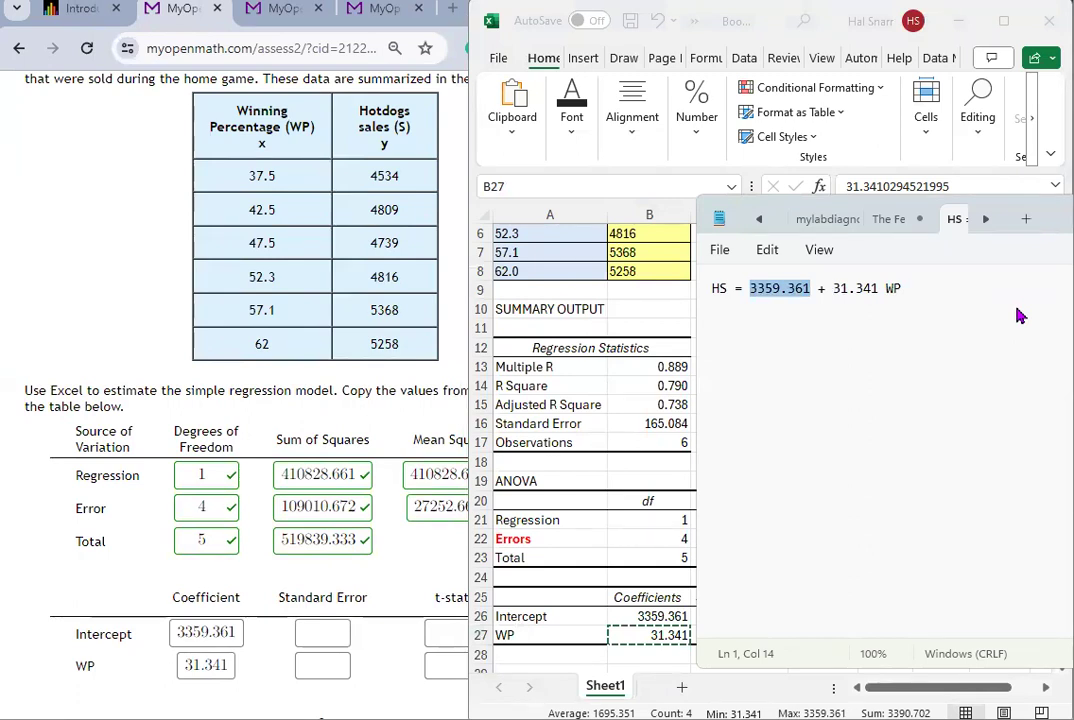
Step: Copy the intercept and WP standard errors, 407.734 and 8.072, from Excel into the assignment's coefficient table
key(alt+Tab)
click(735, 616)
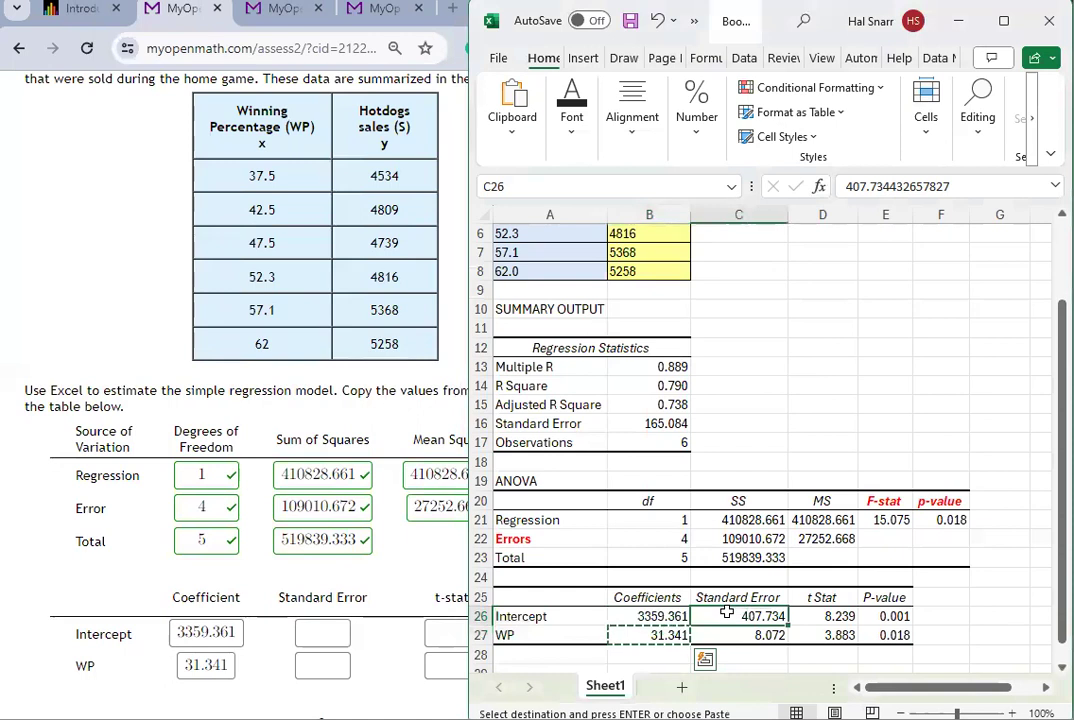
key(ctrl+c)
click(322, 632)
key(ctrl+v)
click(720, 637)
key(ctrl+c)
click(322, 665)
key(ctrl+v)
Step: Highlight the coefficients, standard errors and t Stat values in the Excel output to examine how they relate
click(822, 616)
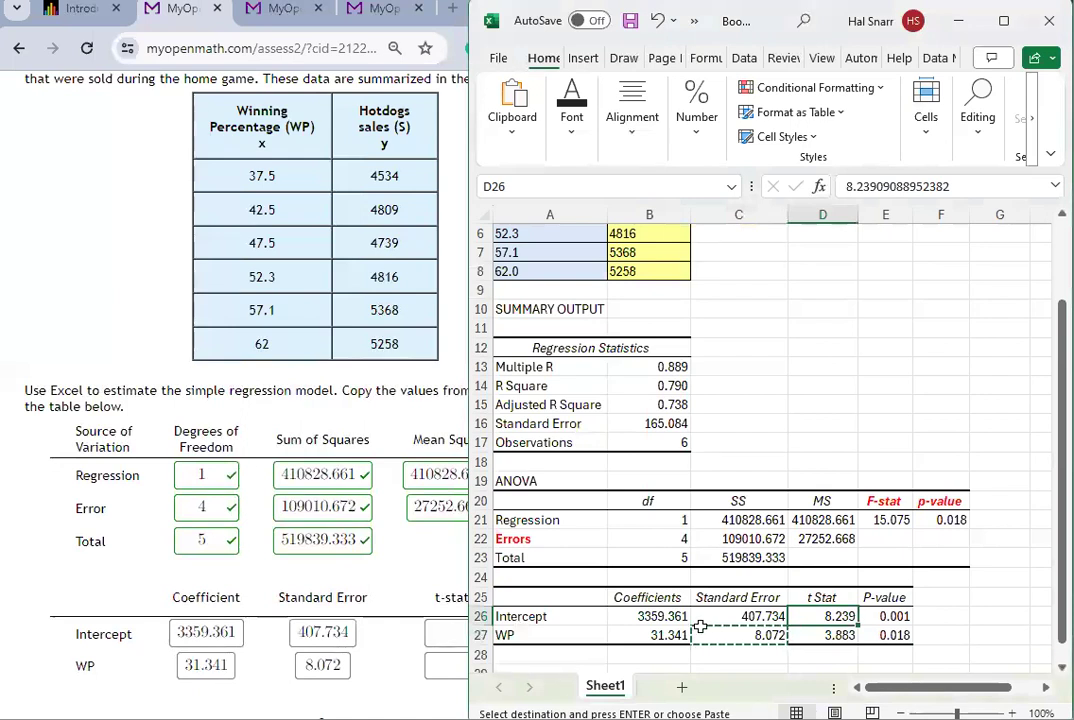
click(652, 614)
drag(645, 616, 669, 631)
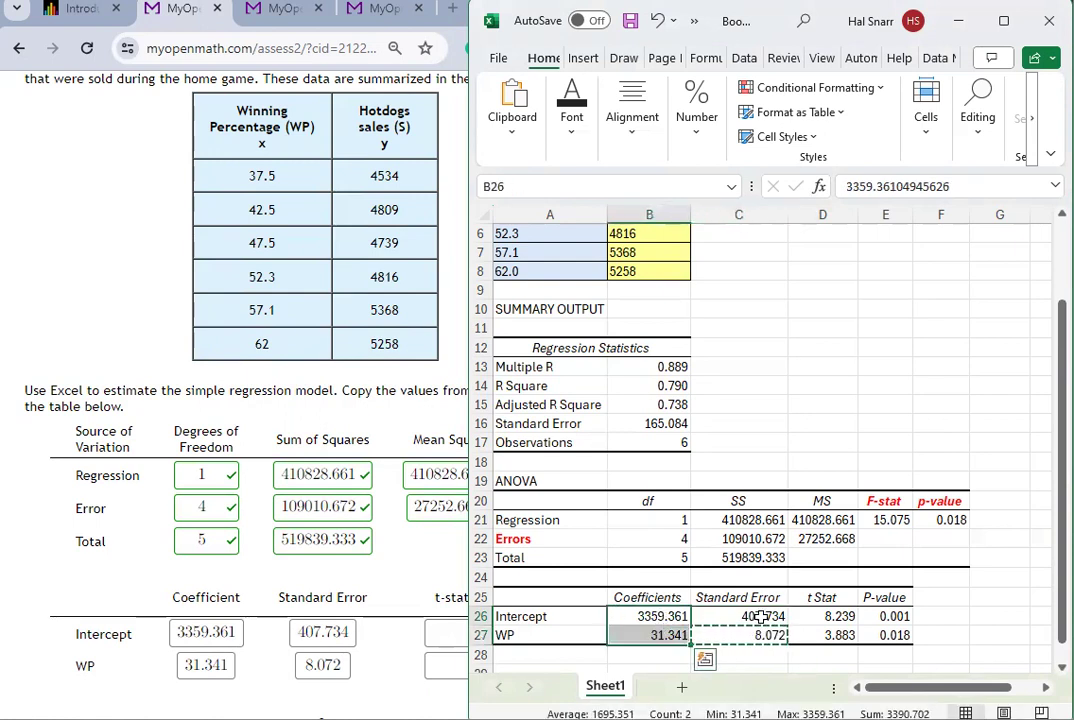
click(758, 617)
drag(761, 620, 761, 628)
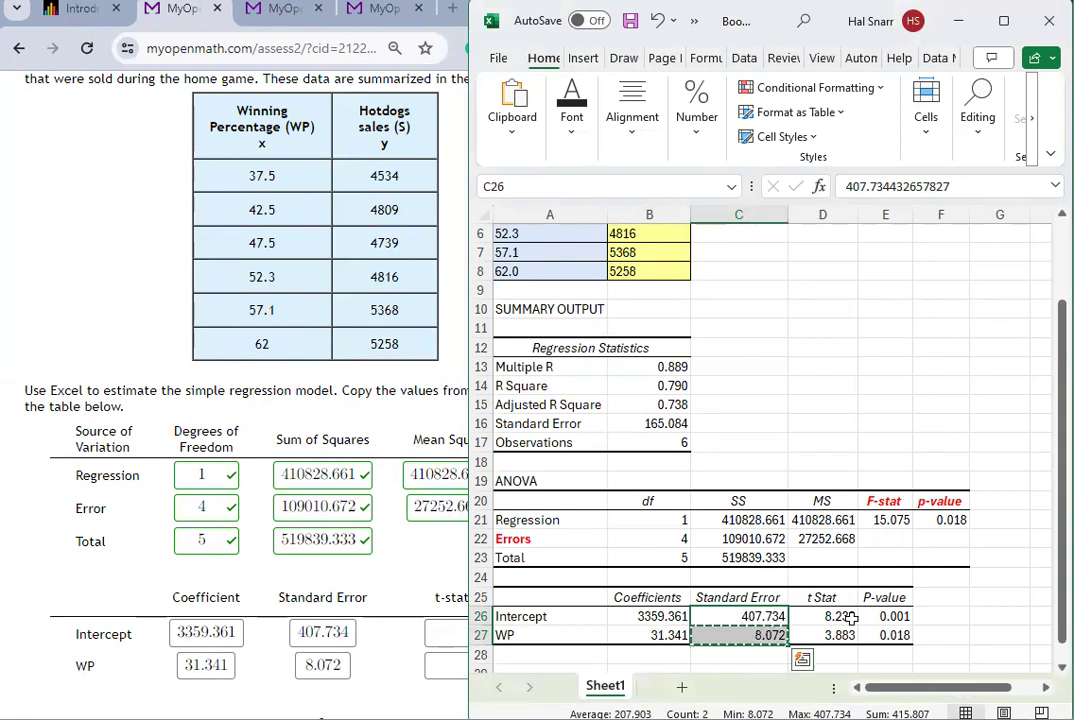
drag(842, 616, 844, 631)
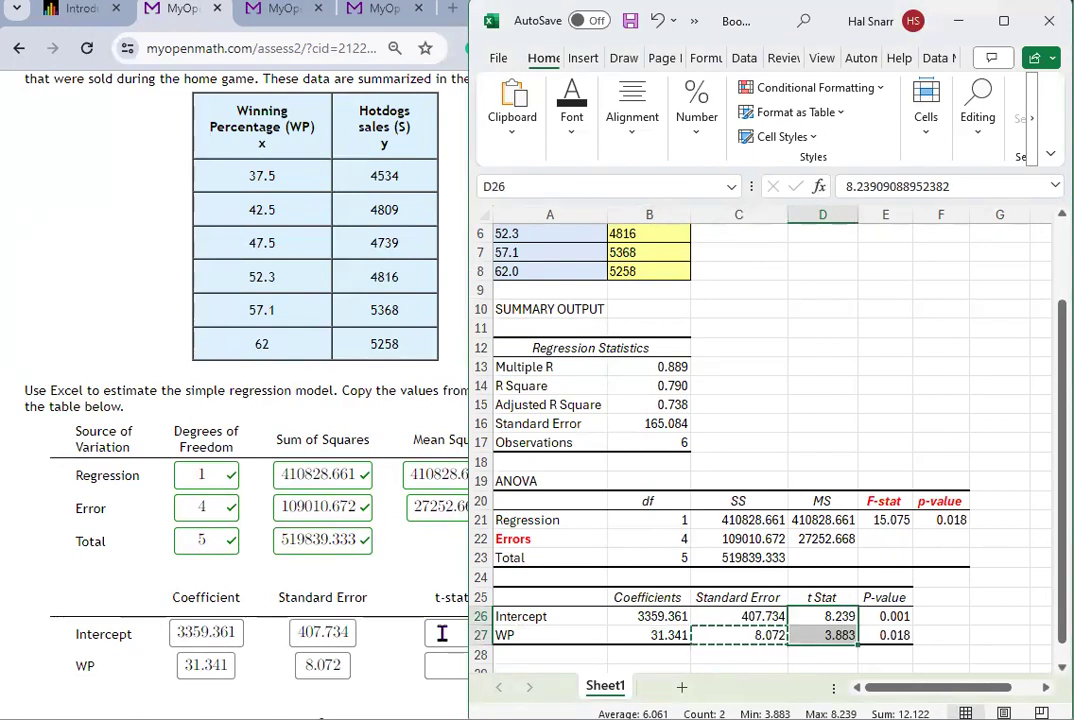
Step: Enter the t-stats in the assignment's coefficient table: 8.239 for the intercept and 3.883 for WP
click(442, 633)
text(8.2)
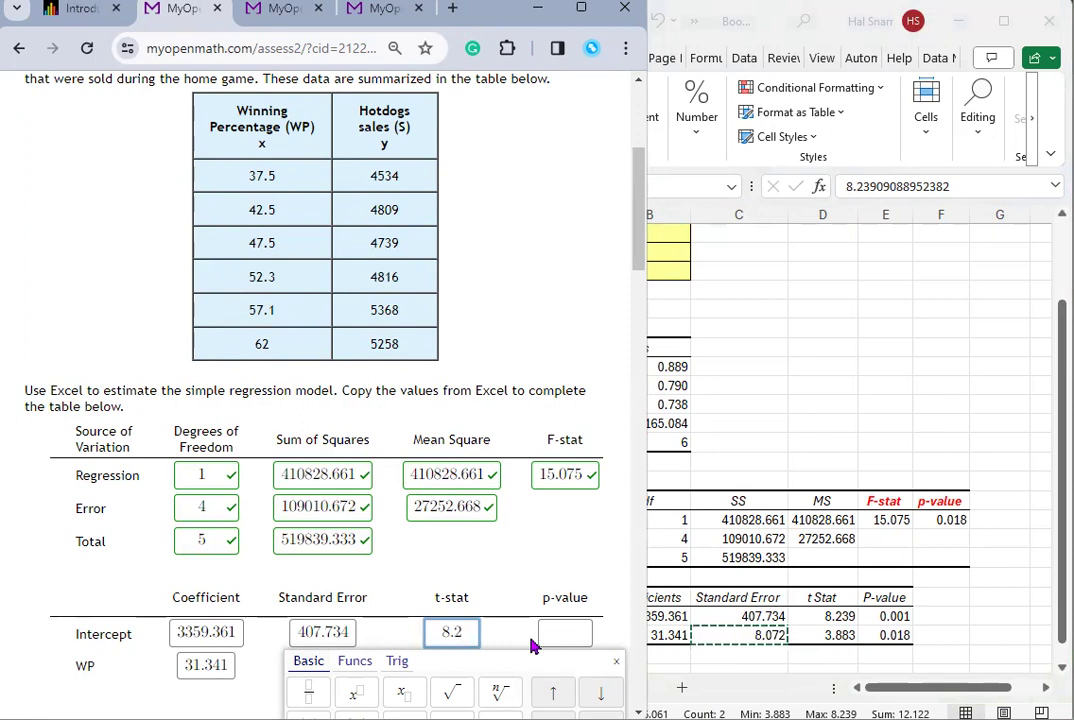
text(39)
key(Tab)
text(3.883)
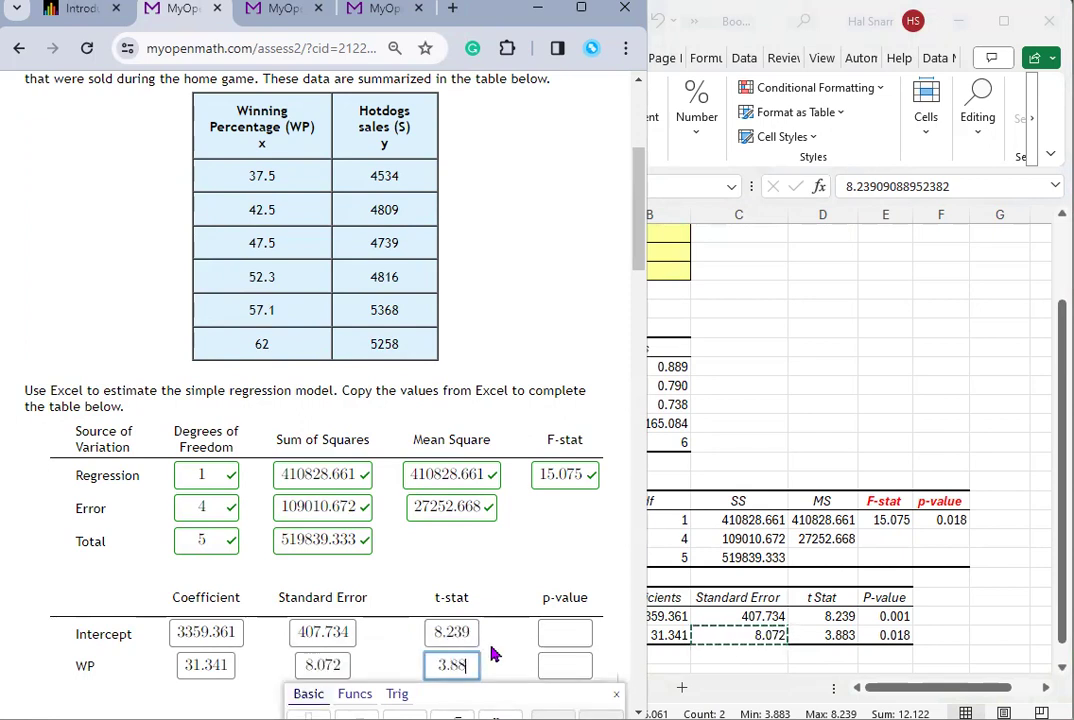
Step: Switch to StatDistributions.com and open the Student's t-distribution calculator, comparing its curve with the normal distribution
click(578, 638)
click(968, 567)
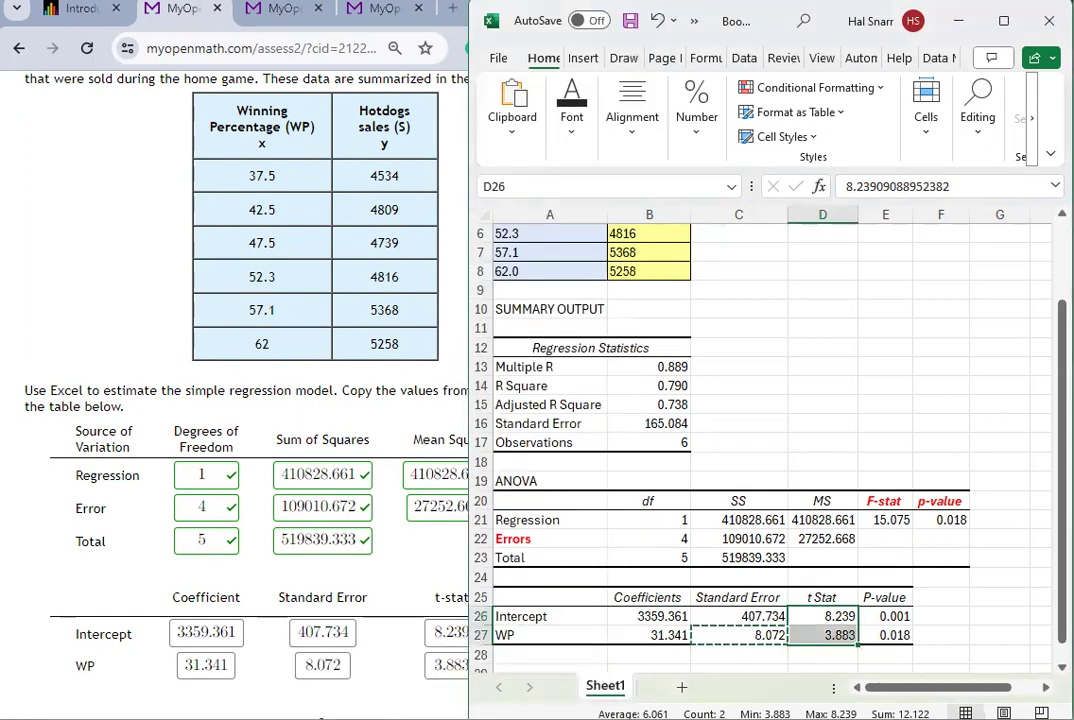
click(452, 8)
key(ctrl+w)
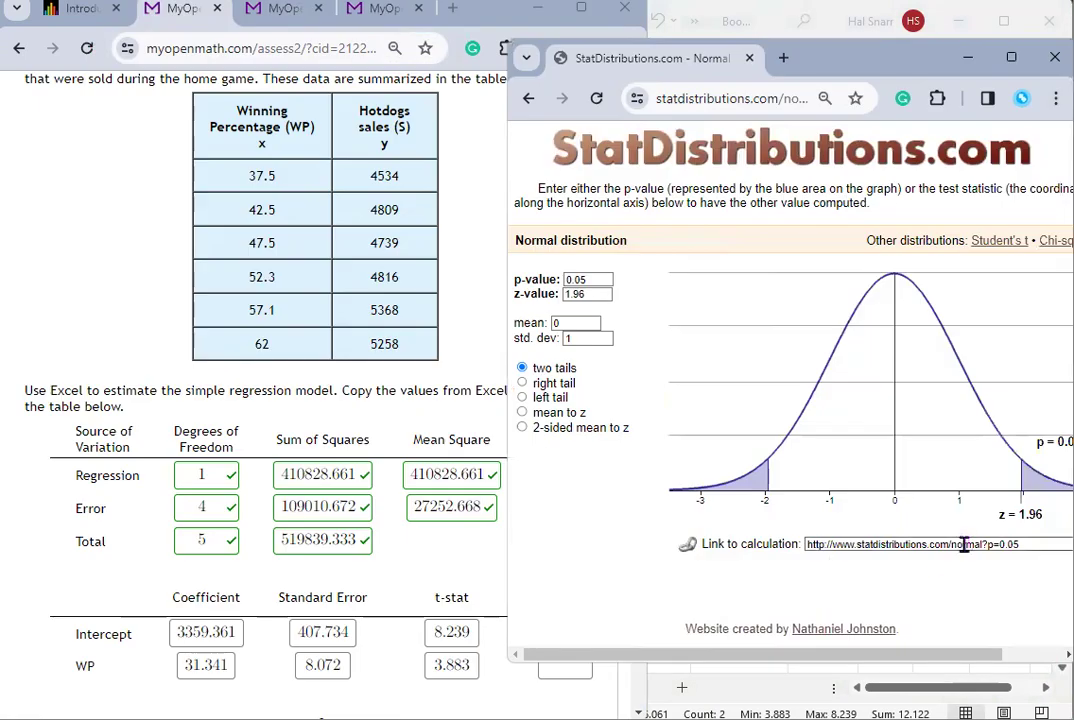
click(1020, 246)
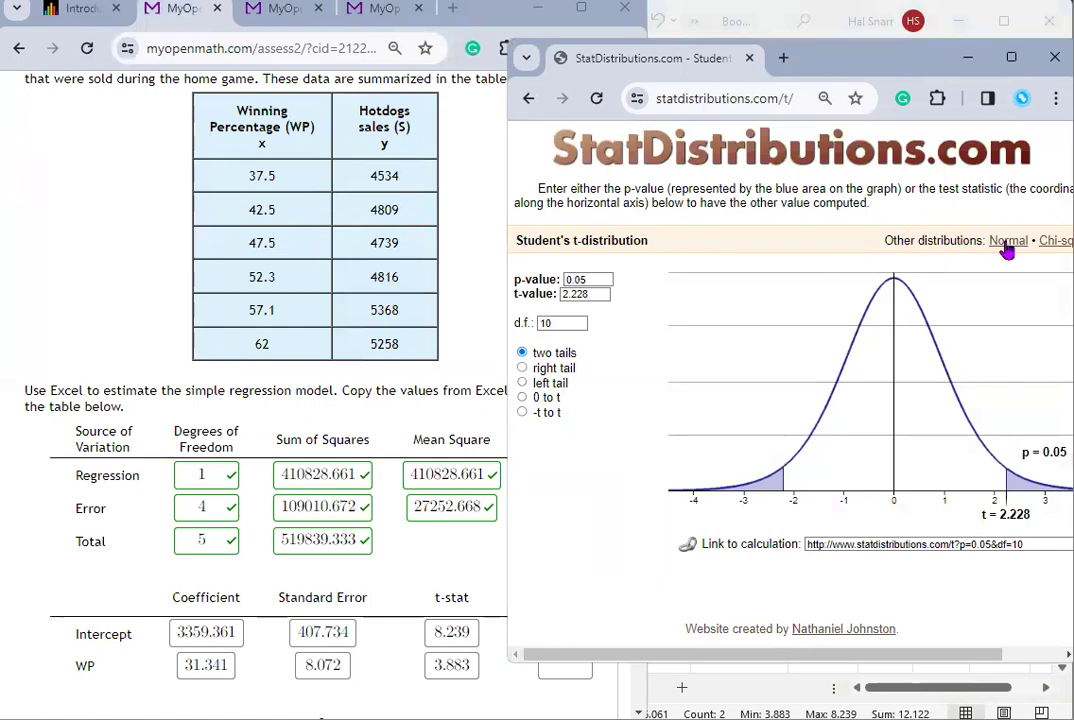
click(1010, 243)
click(1007, 248)
Step: Try degrees of freedom of 2, 1, 100 and 10000 to see how the t-distribution curve changes
double_click(562, 322)
text(2)
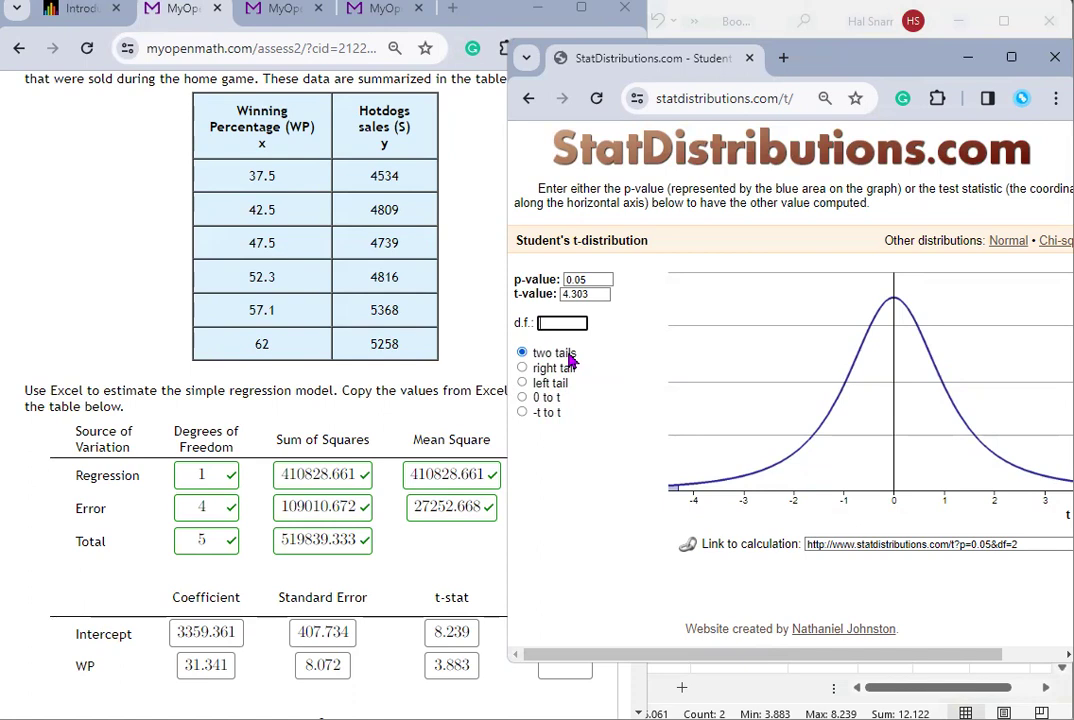
text(1)
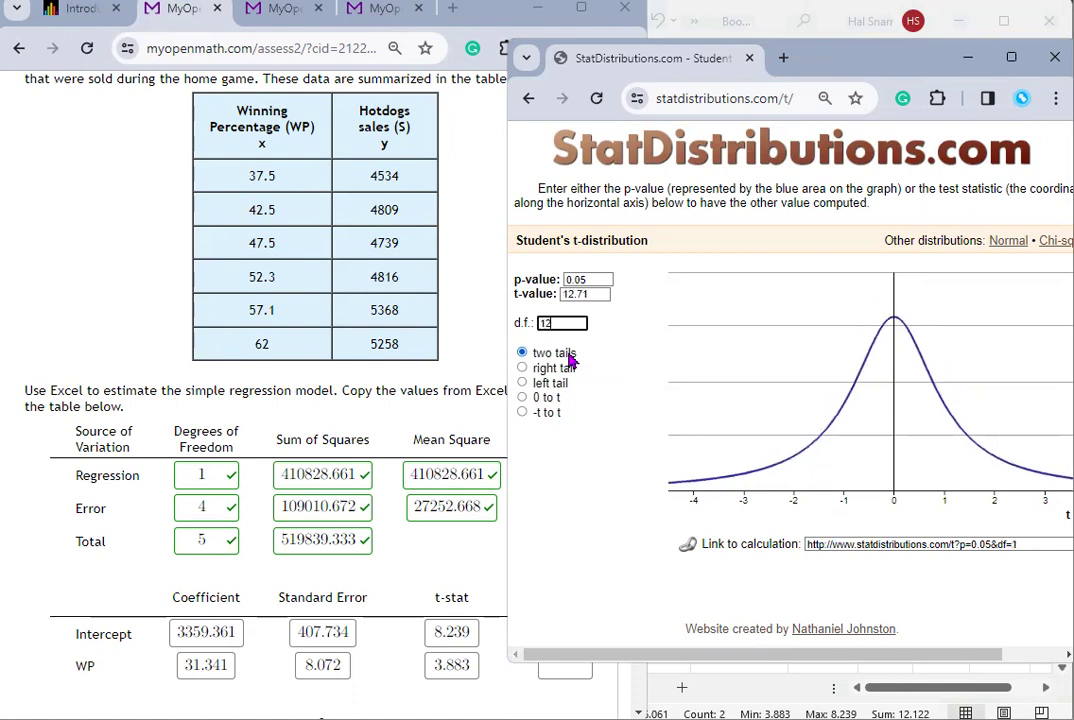
key(BackSpace)
text(4)
key(BackSpace)
text(100)
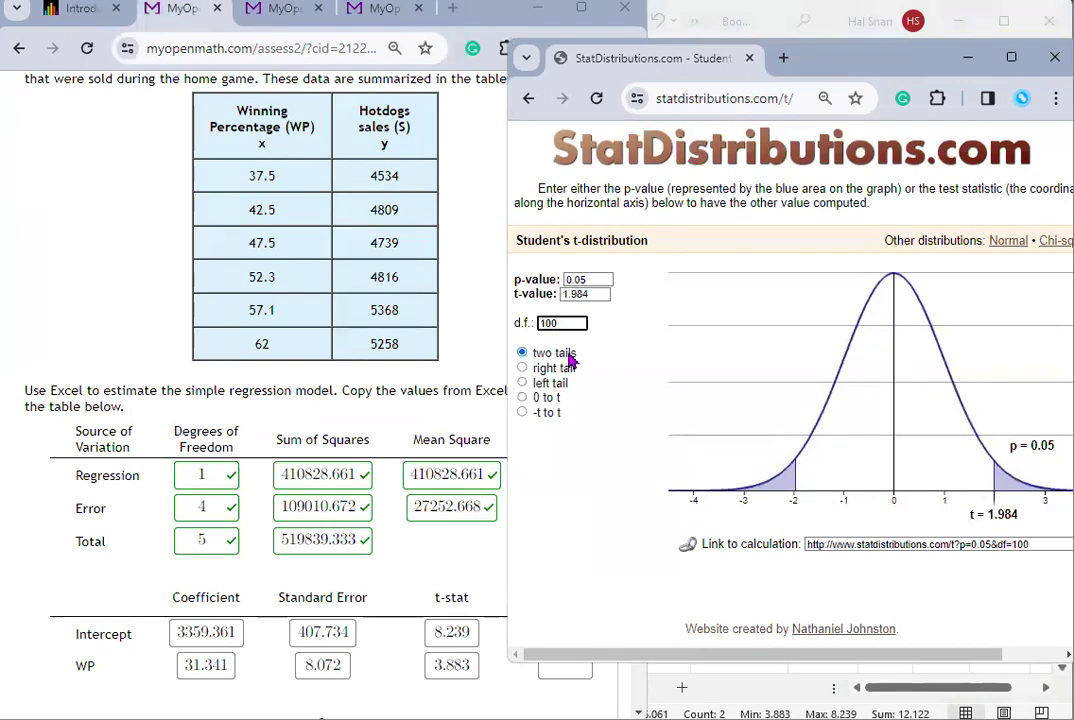
text(00)
Step: Reduce the degrees of freedom to 1, and raise them to 11 and 11111 to compare the critical t-values
key(BackSpace)
key(BackSpace)
key(BackSpace)
key(BackSpace)
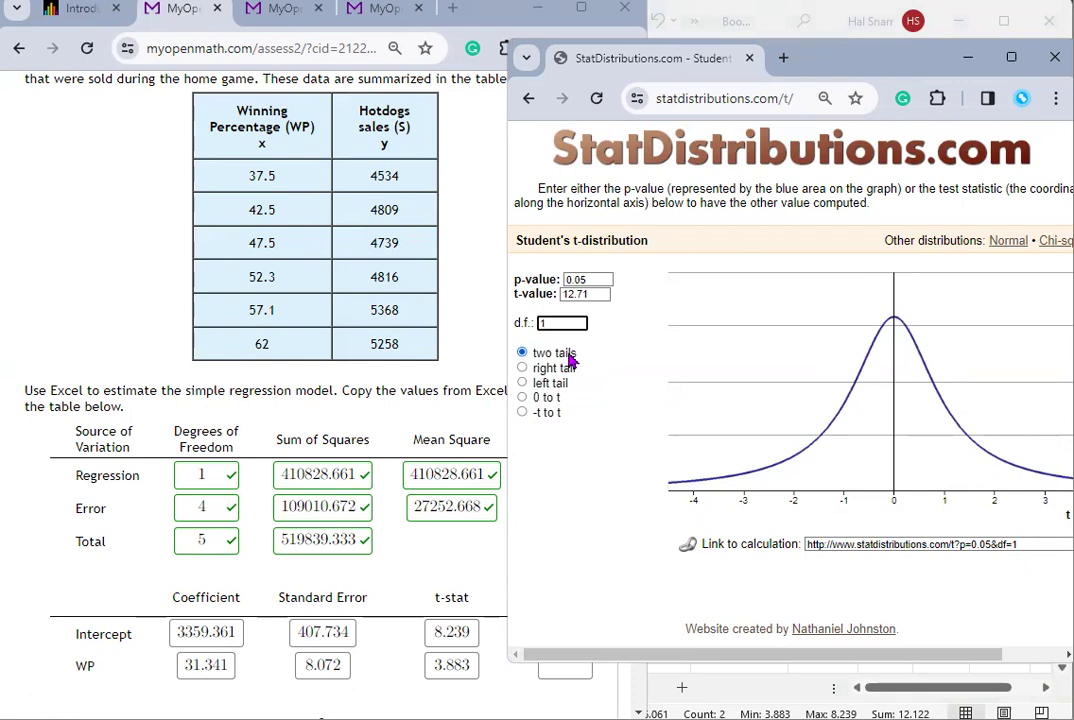
text(1)
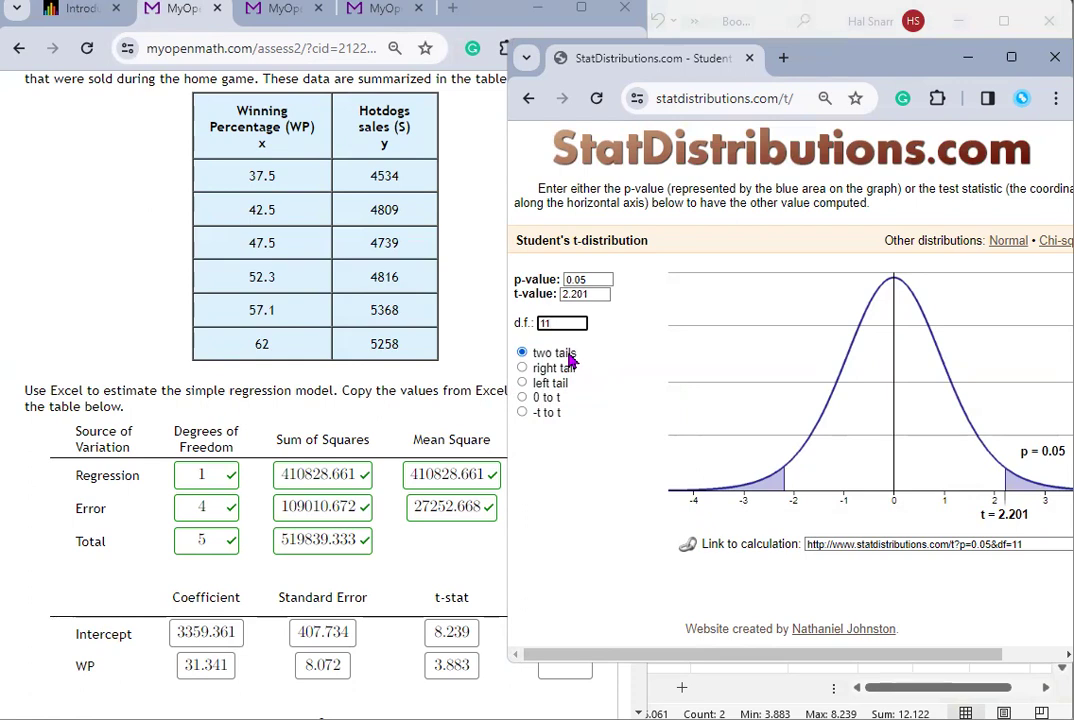
text(111)
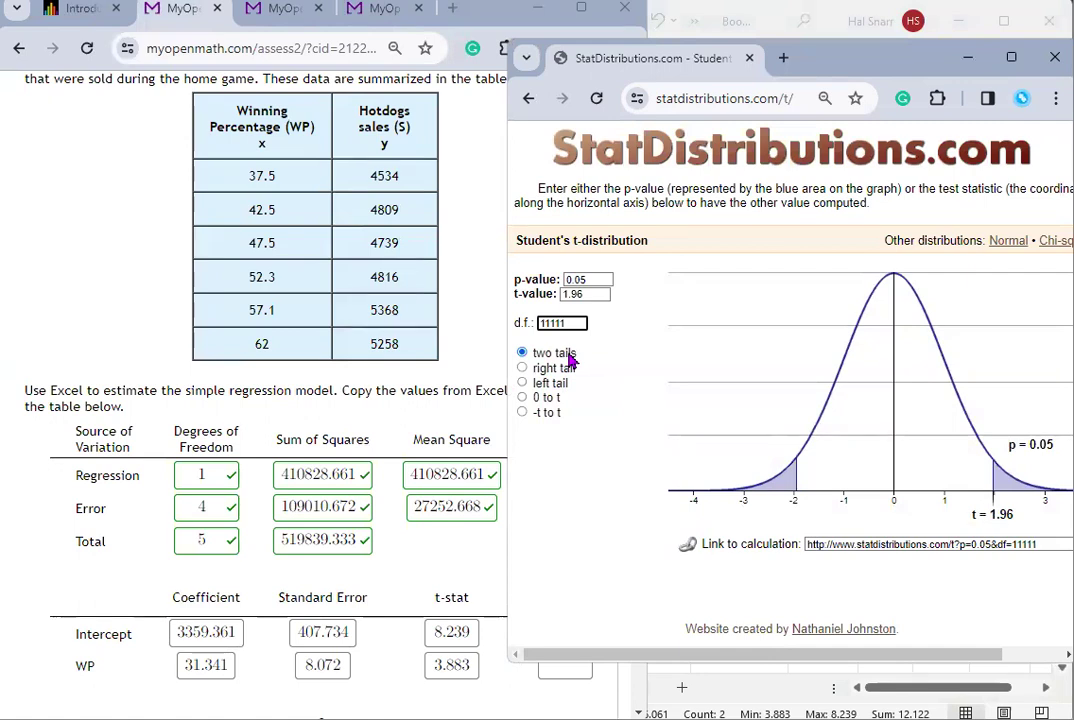
Step: Set the t-distribution's degrees of freedom to 4, matching the Error degrees of freedom in the assignment
key(BackSpace)
key(BackSpace)
key(BackSpace)
key(BackSpace)
key(BackSpace)
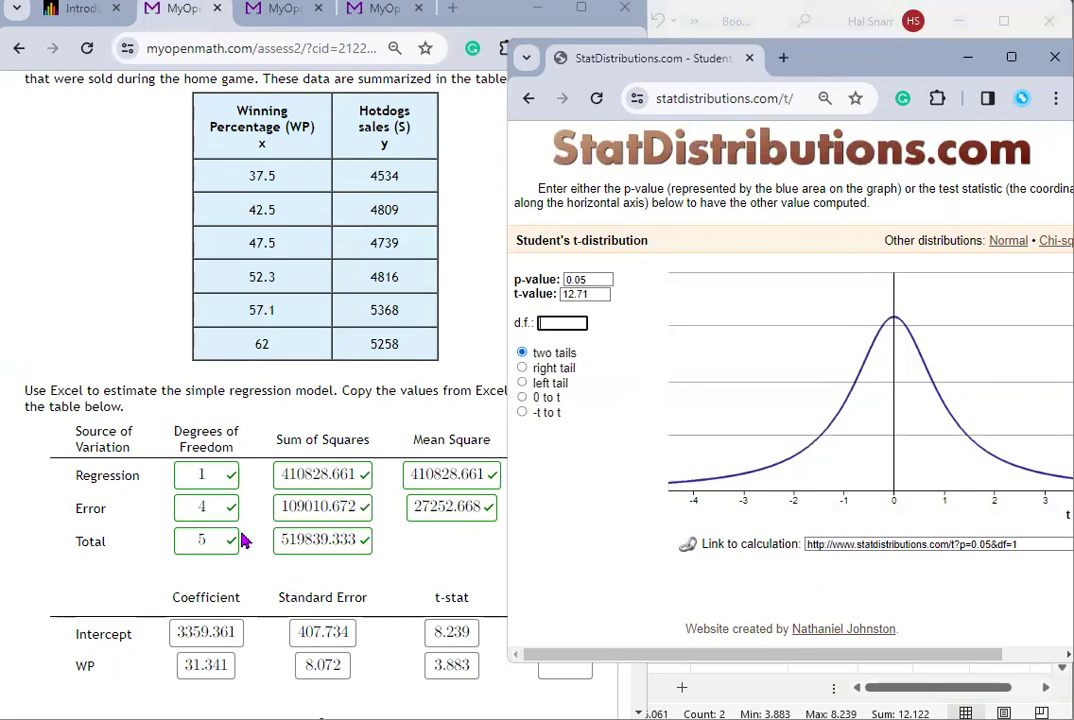
double_click(193, 508)
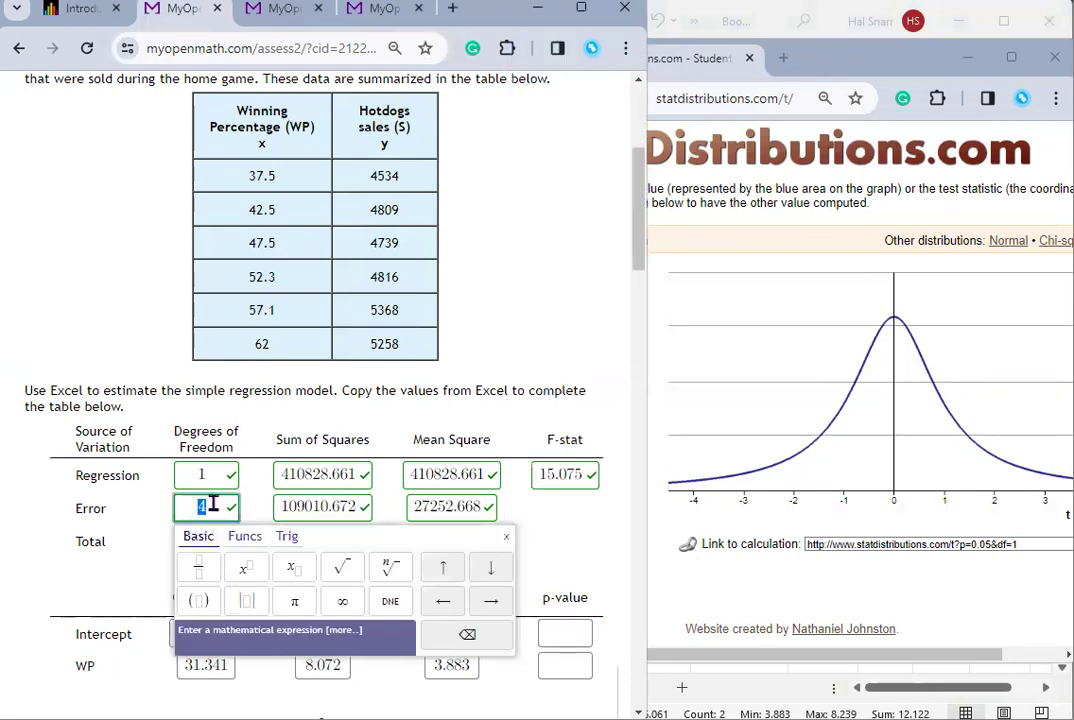
click(686, 490)
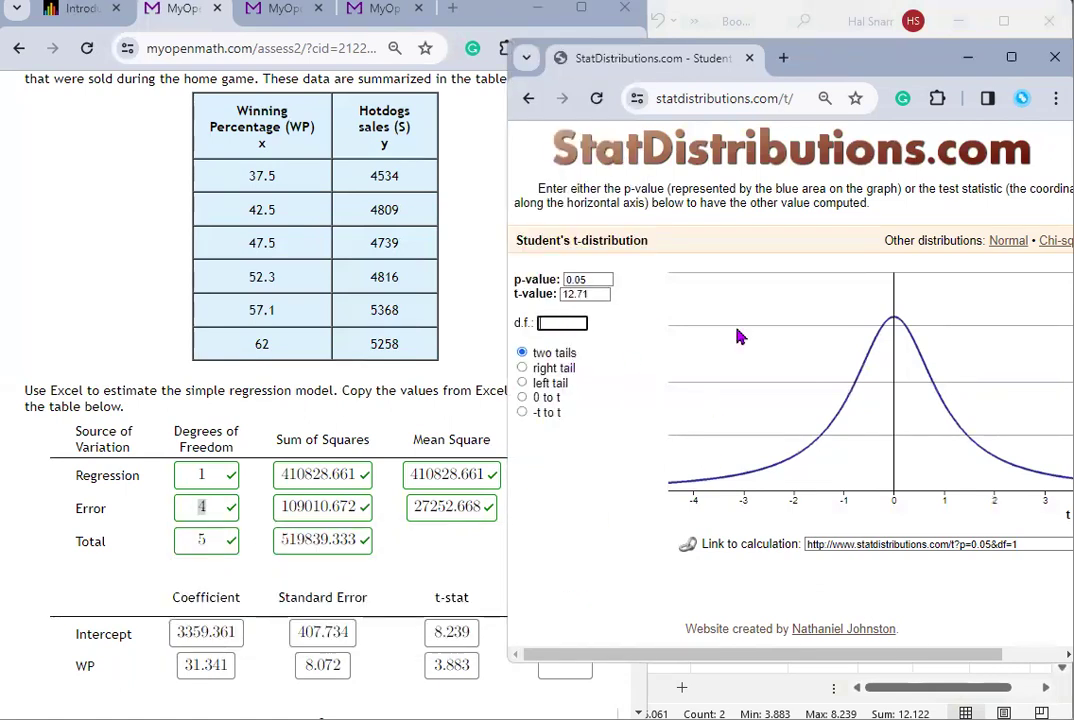
text(4)
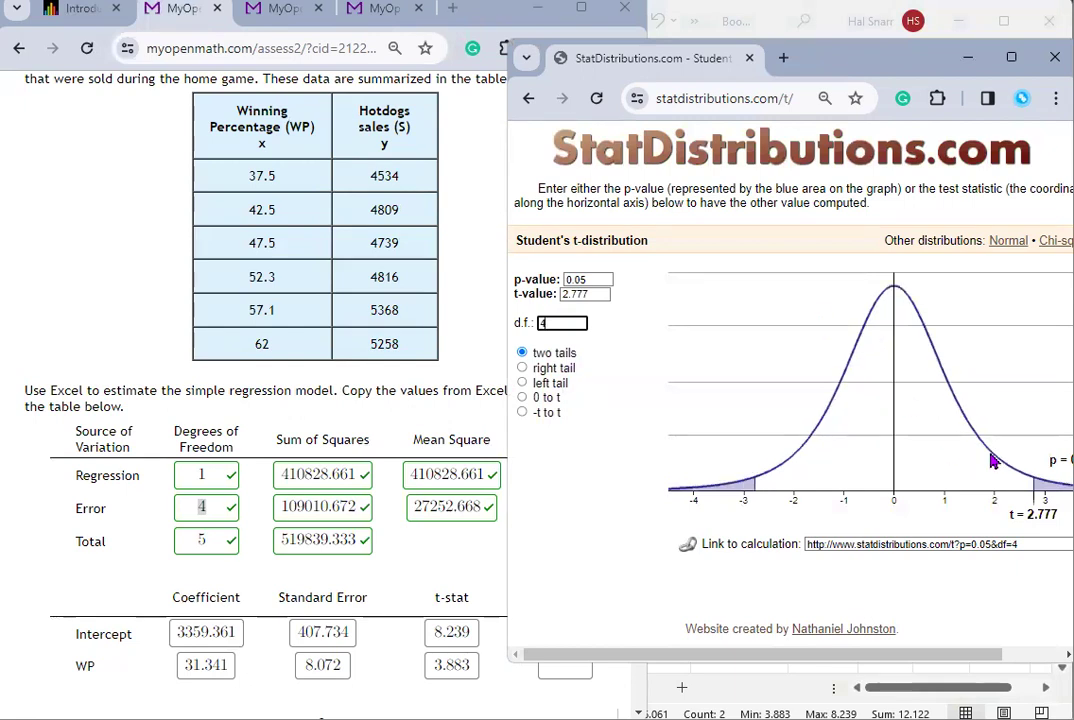
Step: Switch to Notepad, highlight the slope 31.341 in the equation, and return to the assignment's winning percentage data
key(alt+Tab)
drag(750, 290, 879, 304)
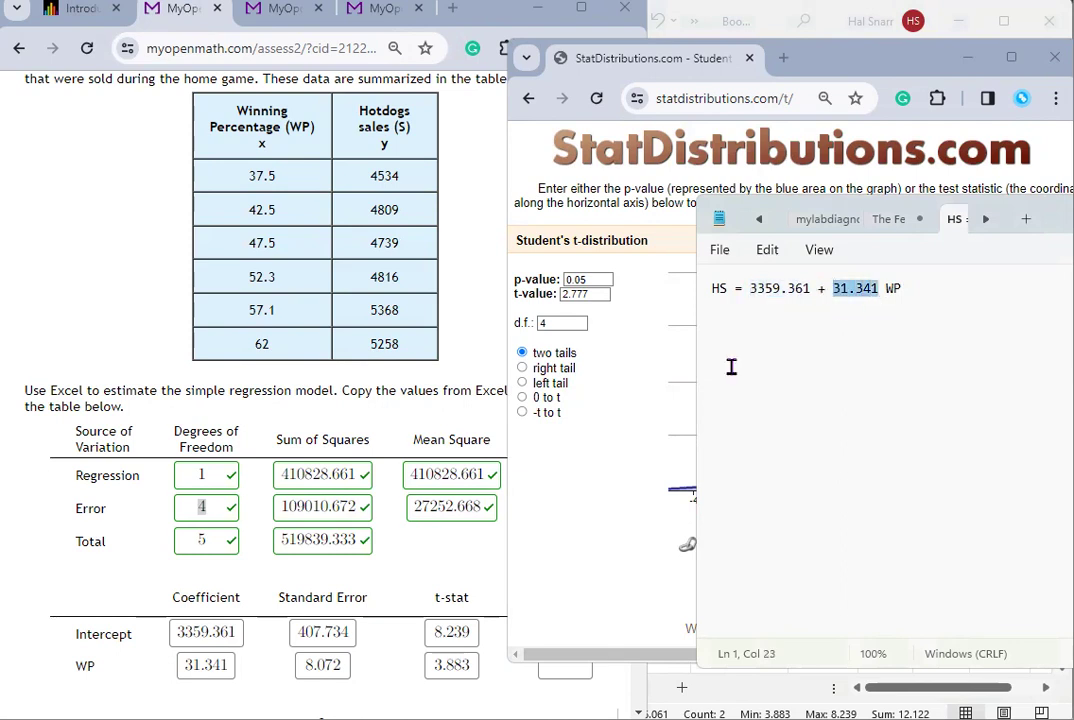
click(297, 177)
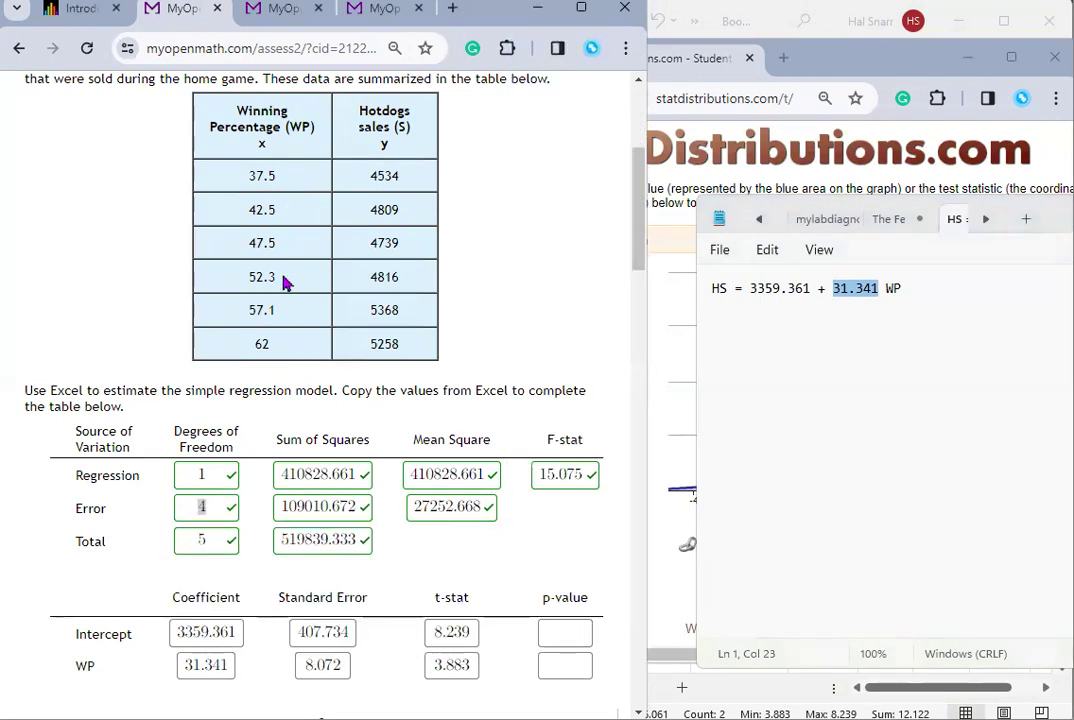